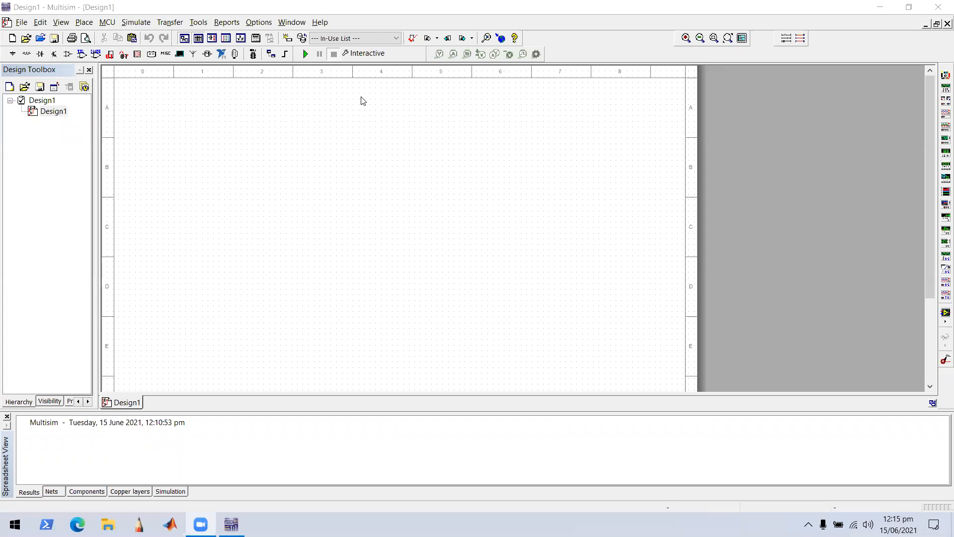
- Close Multisim and run NI License Activator 1.2.exe from the Downloads folder as administrator
click(939, 7)
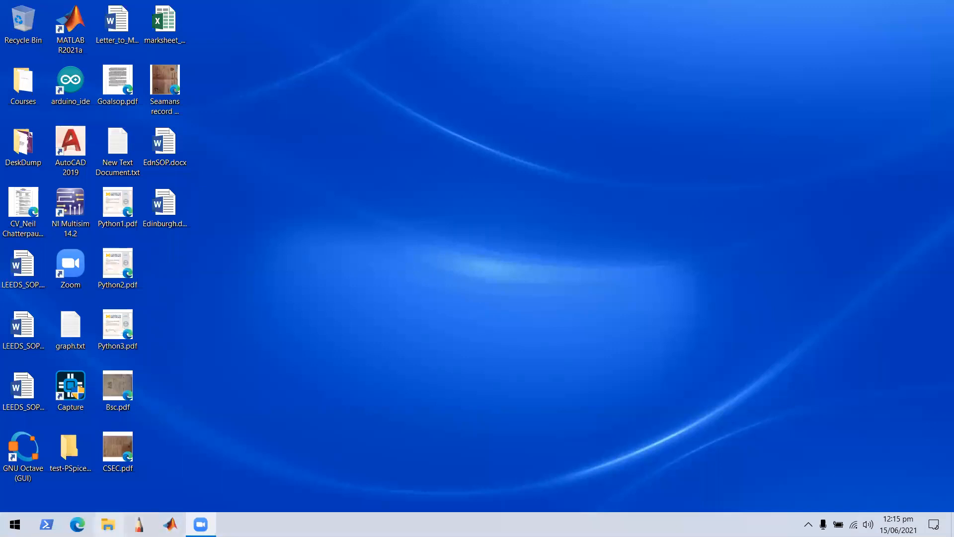
click(108, 524)
double_click(347, 93)
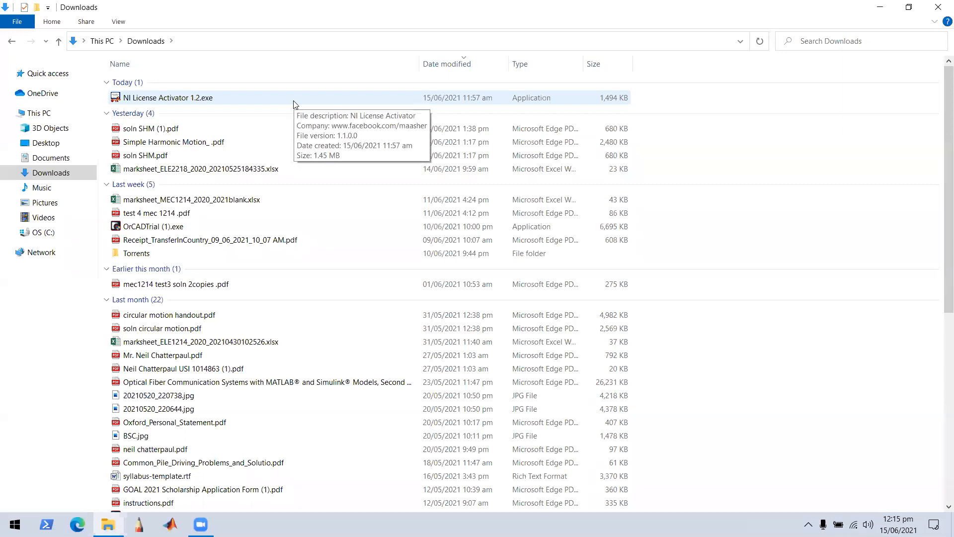
right_click(295, 104)
right_click(262, 100)
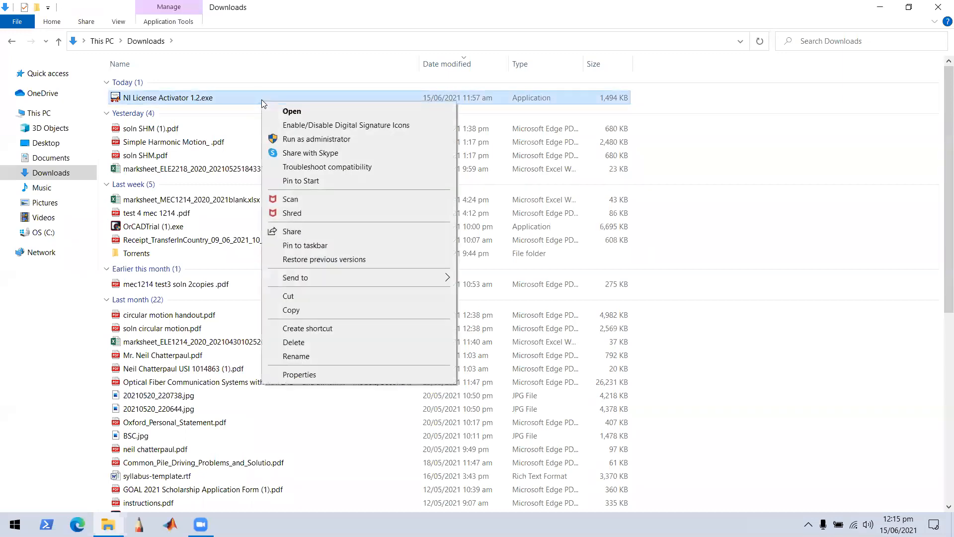
click(317, 140)
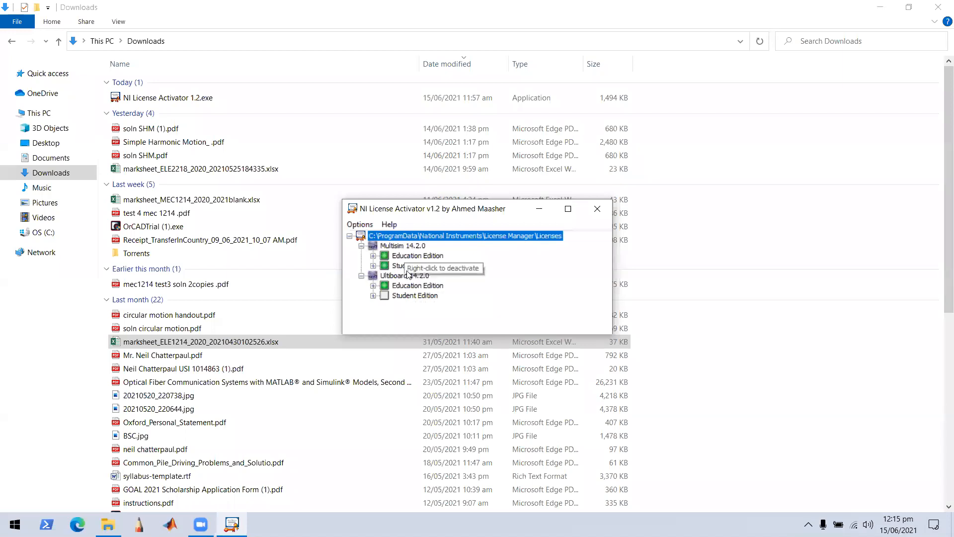
- Examine the Multisim 14.2.0 licence entries and activation options, and close the activator and the Downloads folder
click(421, 275)
click(418, 266)
click(421, 256)
click(419, 266)
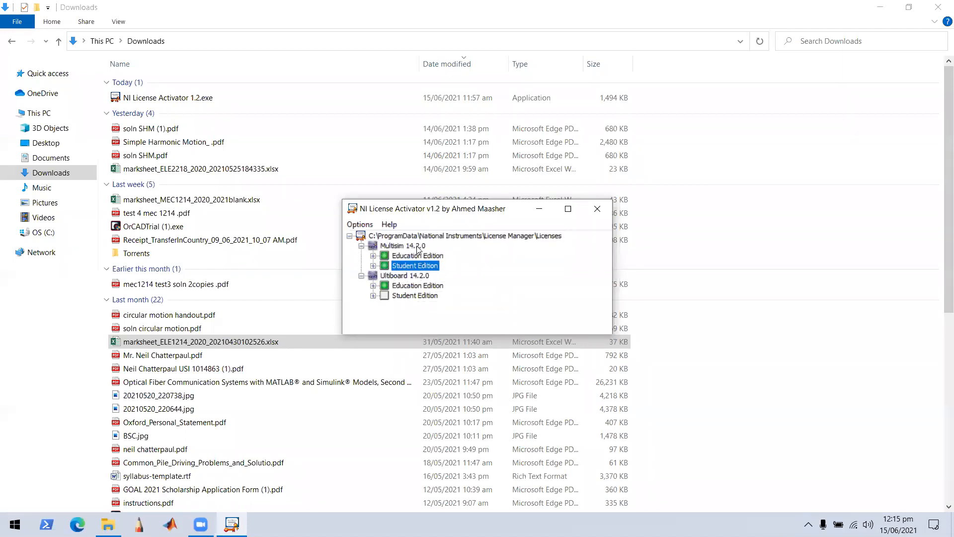
click(360, 226)
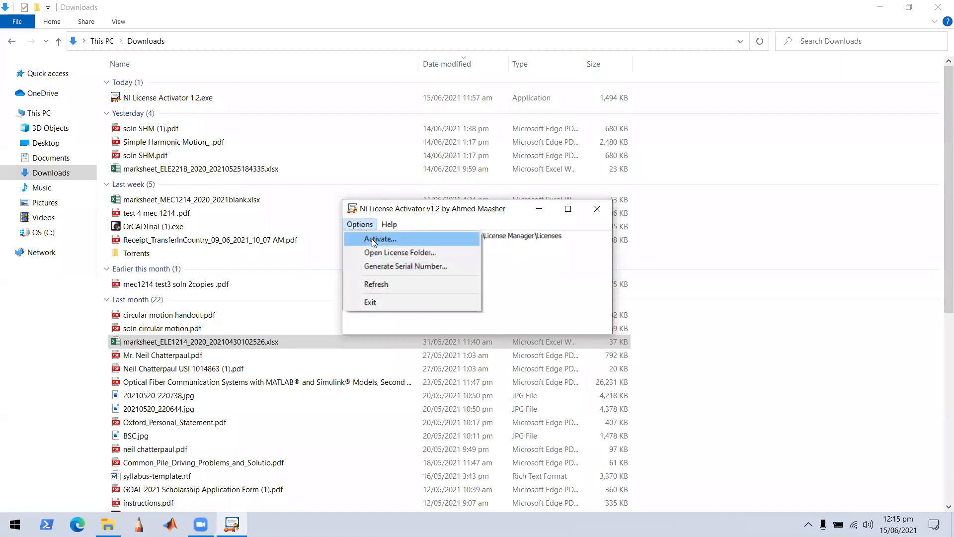
click(372, 239)
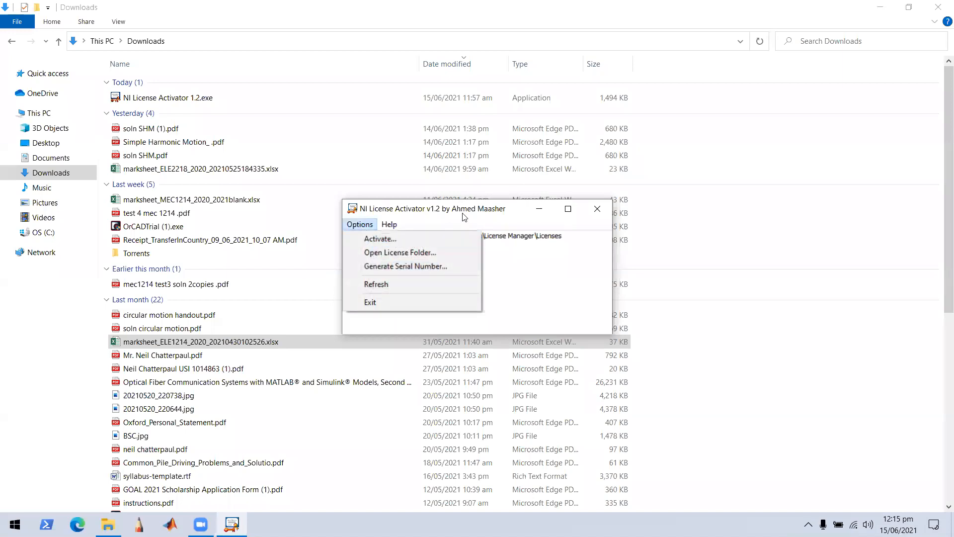
click(597, 210)
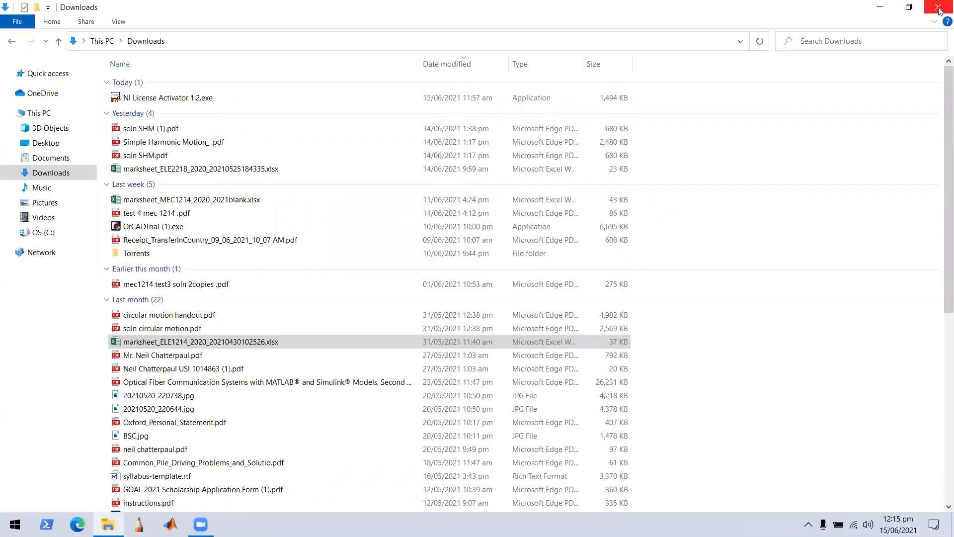
click(939, 11)
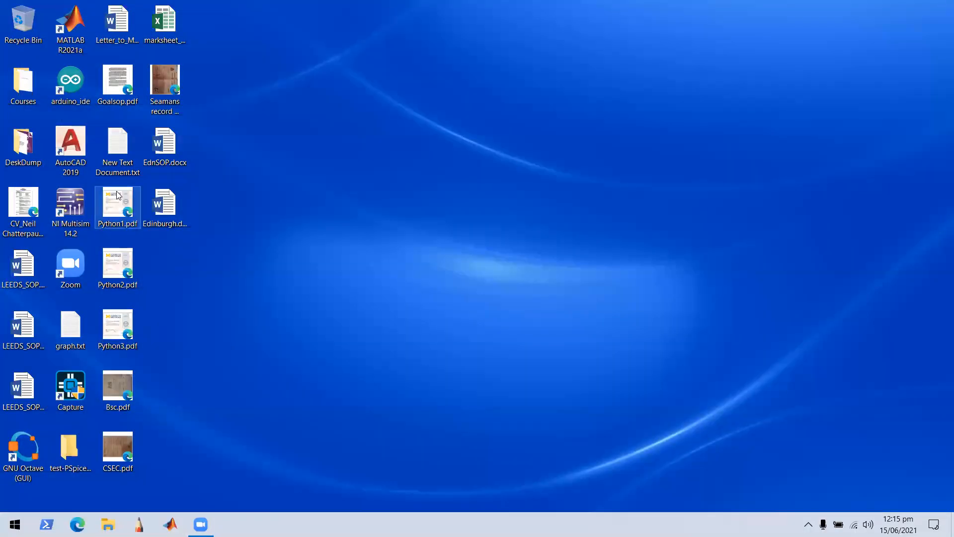
- Start NI Multisim 14.2 from the desktop and bring its blank design window to the front
double_click(83, 204)
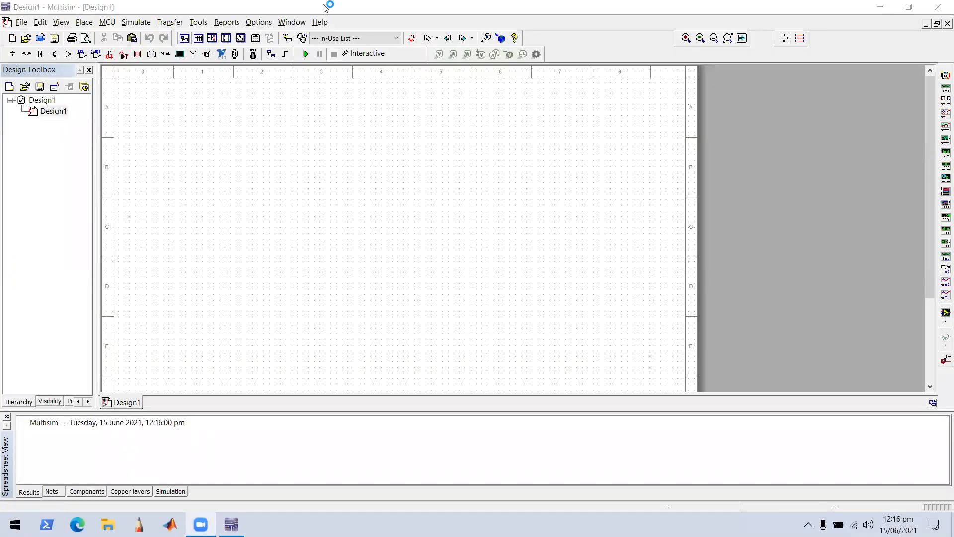
click(881, 7)
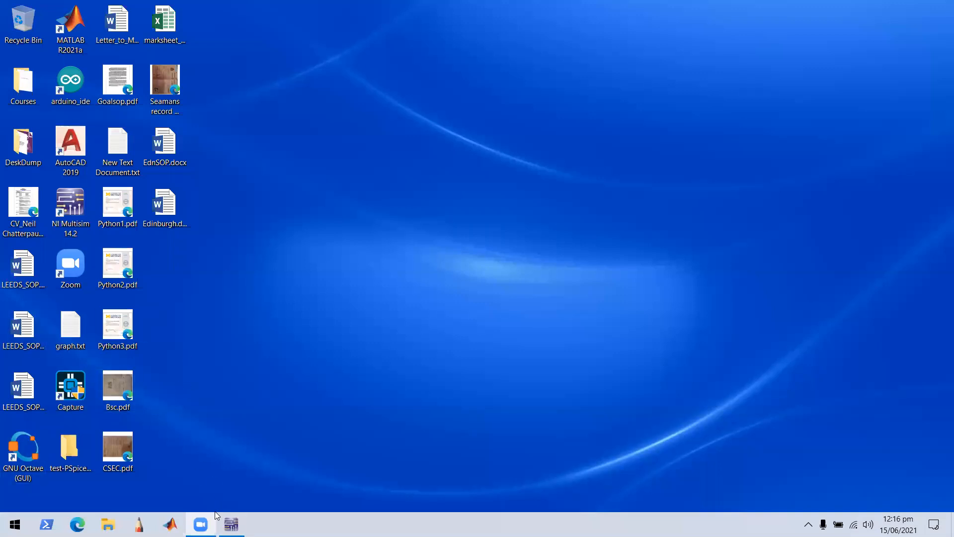
click(232, 524)
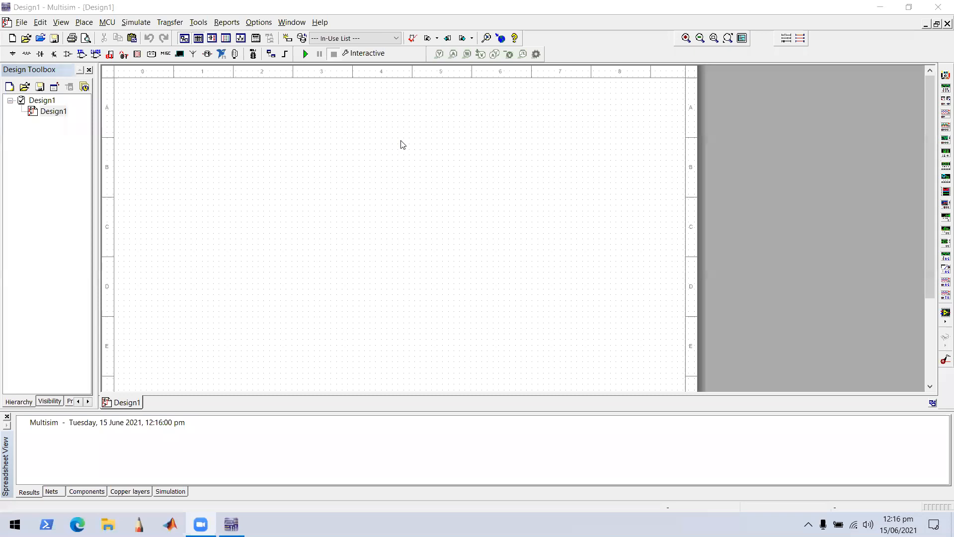
click(932, 112)
mouse_move(932, 112)
mouse_down()
mouse_move(914, 196)
mouse_move(924, 95)
mouse_up()
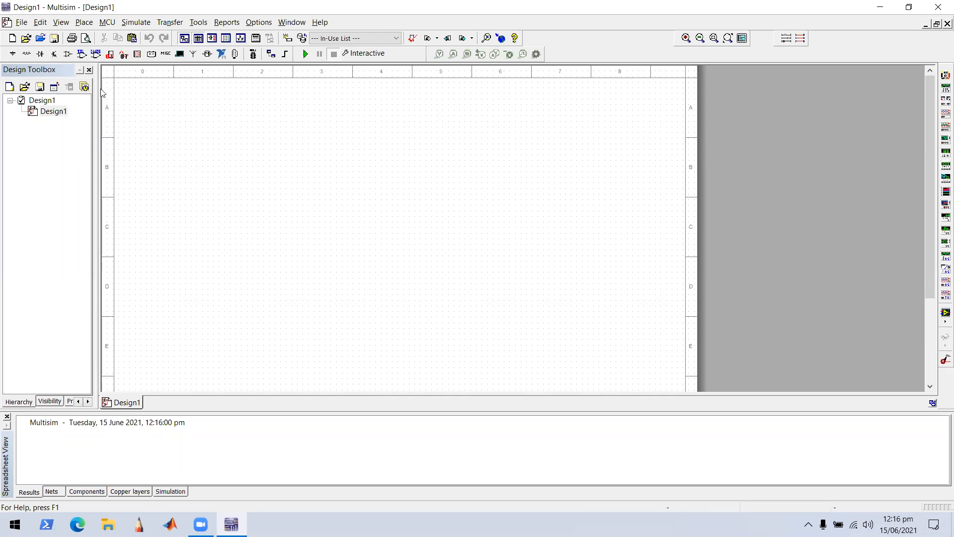
click(20, 23)
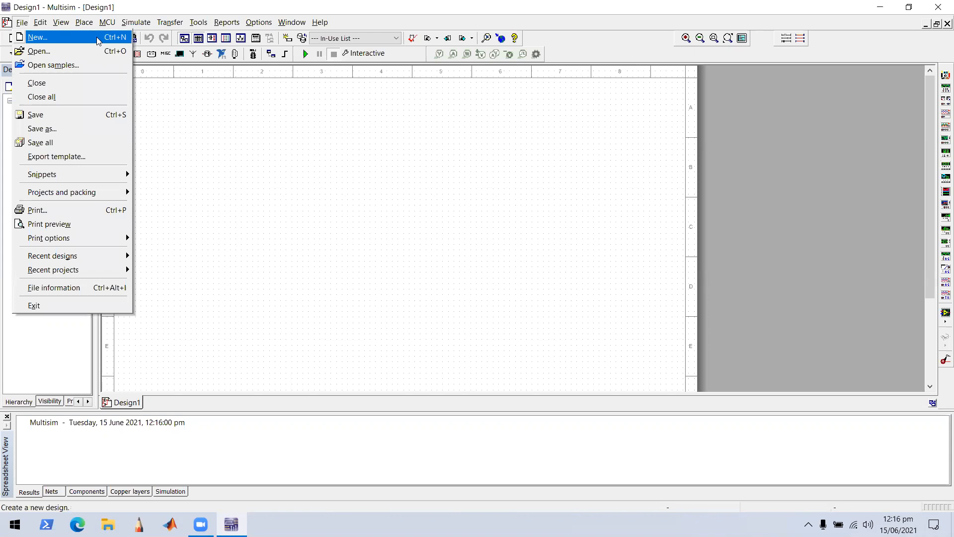
click(292, 123)
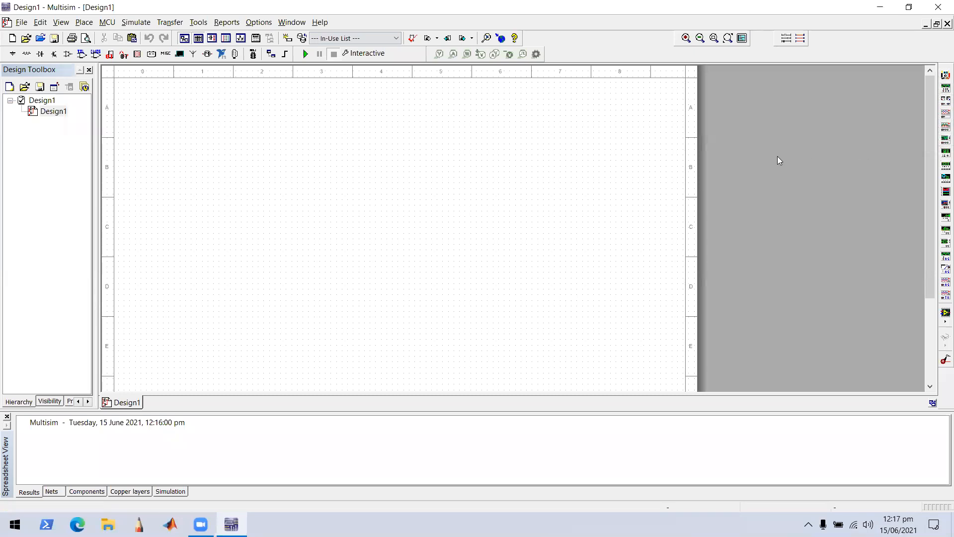
click(326, 1)
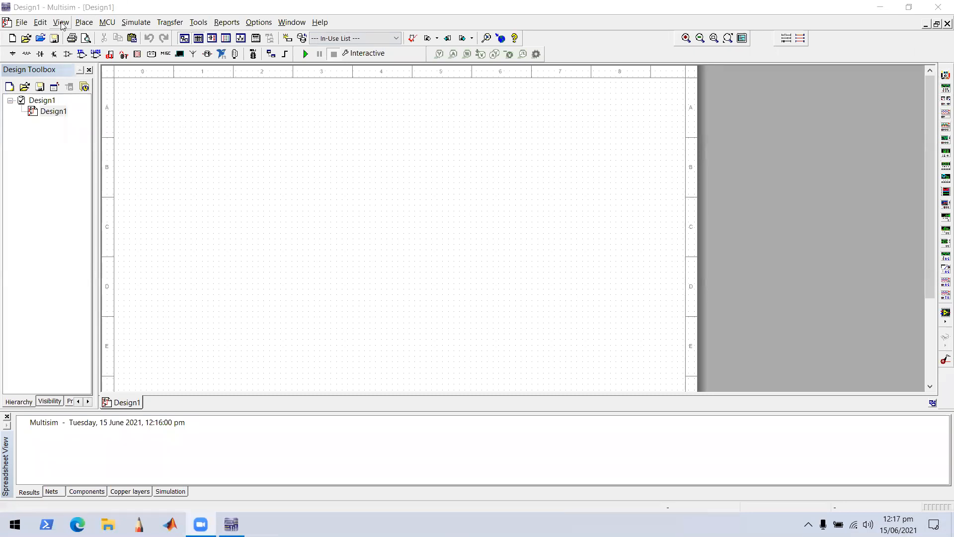
- Open the component browser and list the Sources group of the Master Database
click(87, 23)
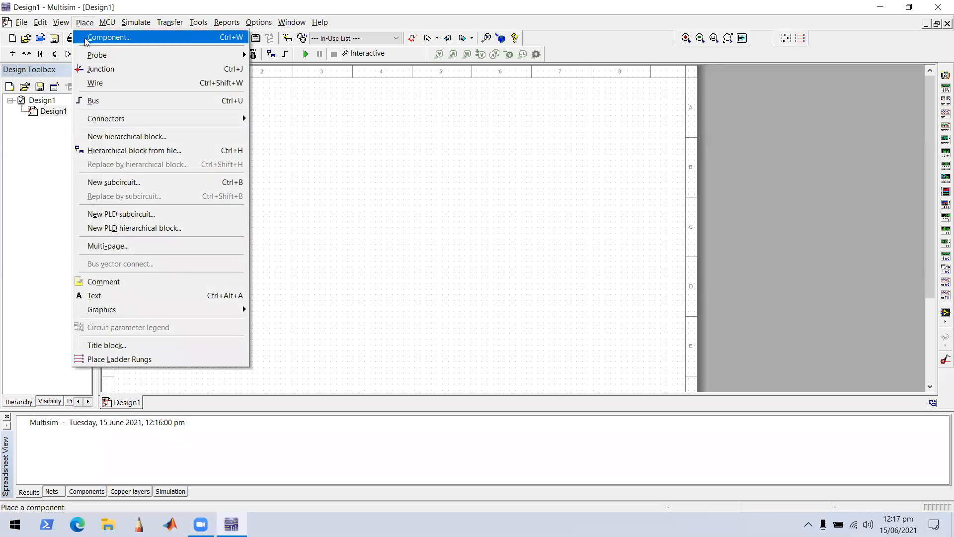
click(86, 40)
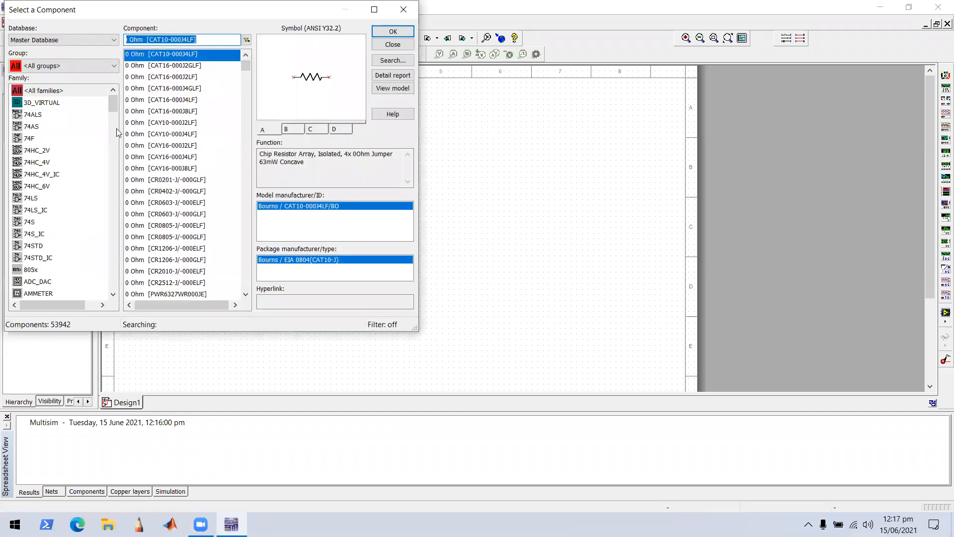
scroll(114, 112, down, 1)
drag(114, 112, 119, 89)
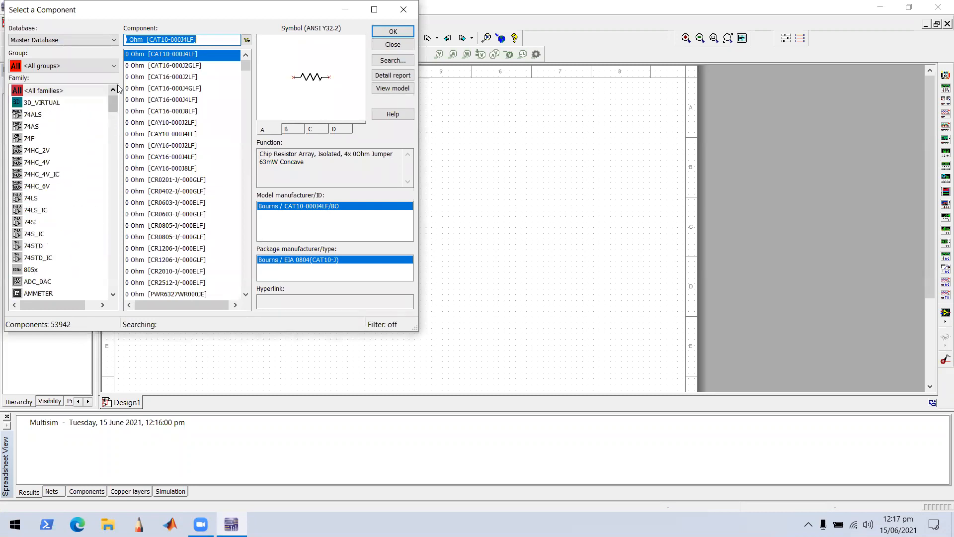
click(99, 66)
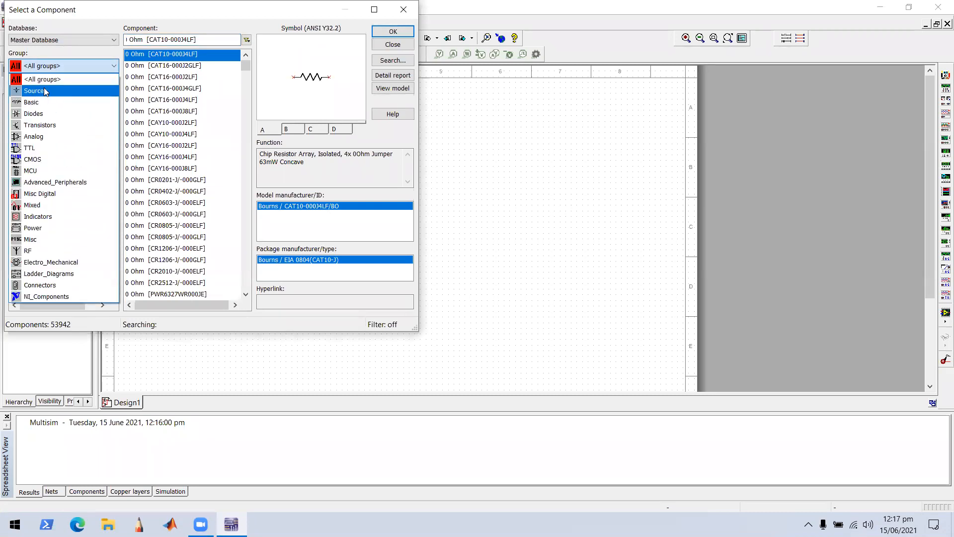
click(44, 90)
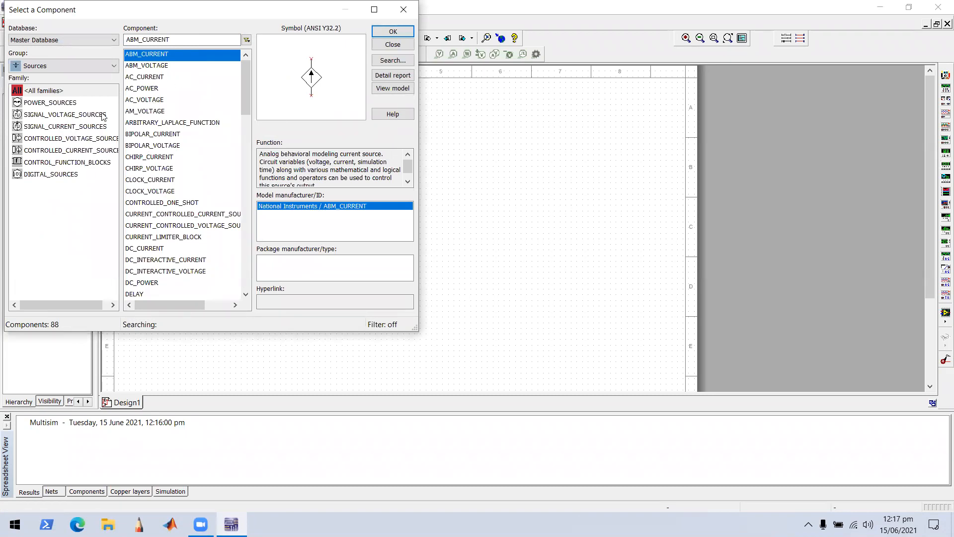
- Browse the resistor, capacitor and inductor families of the Basic group, including the available resistor values
click(73, 66)
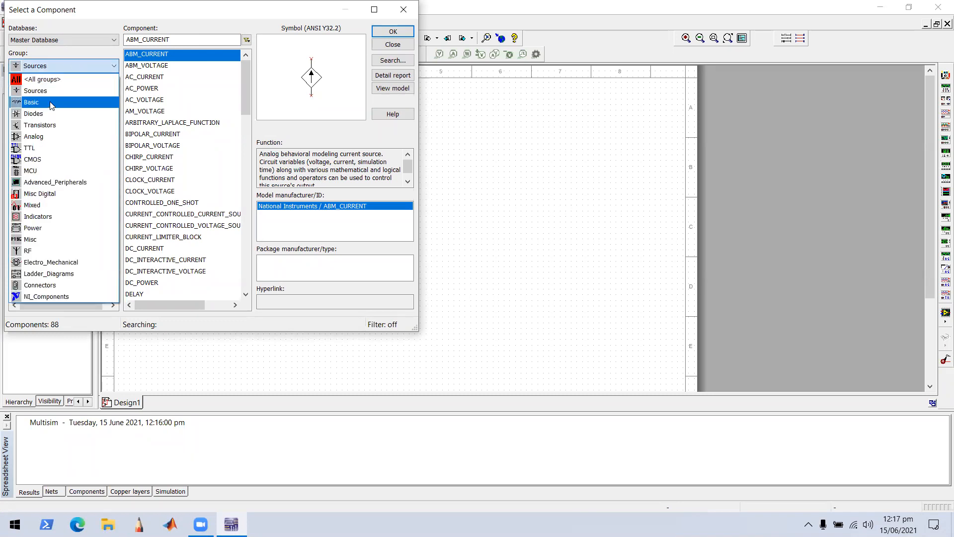
click(56, 102)
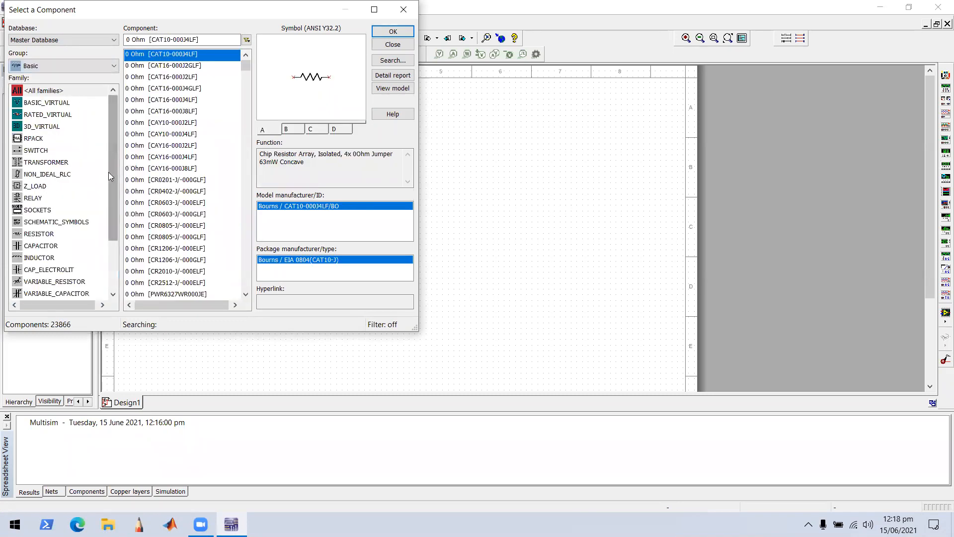
click(56, 235)
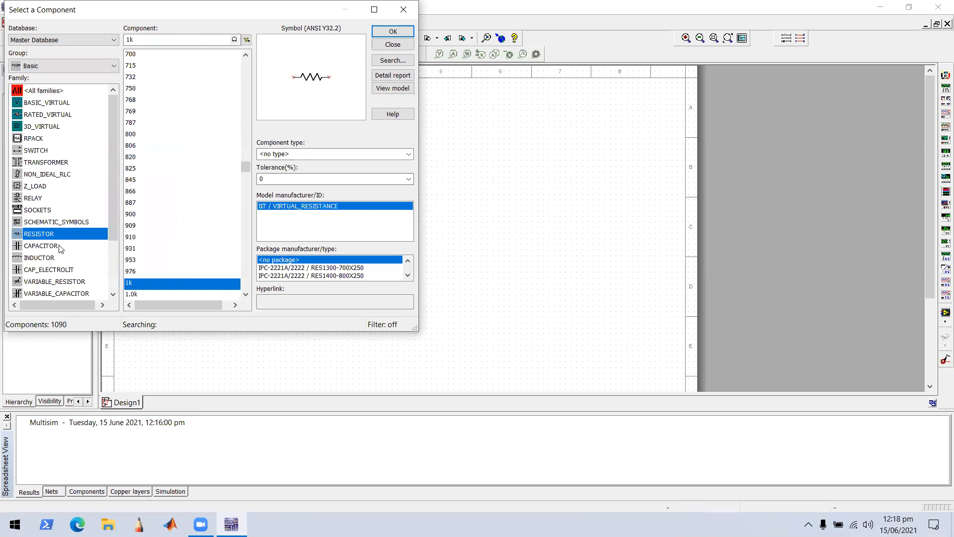
click(59, 245)
click(55, 257)
click(62, 243)
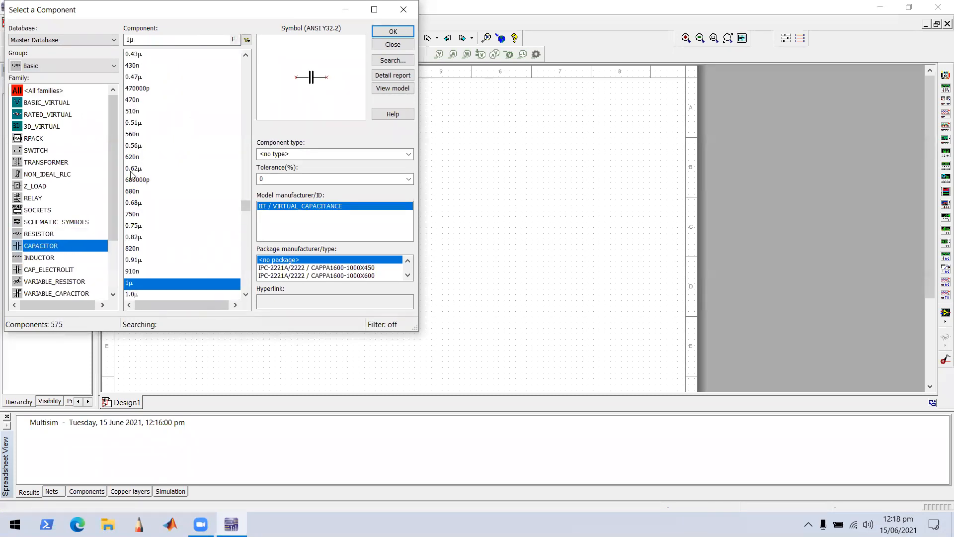
click(48, 236)
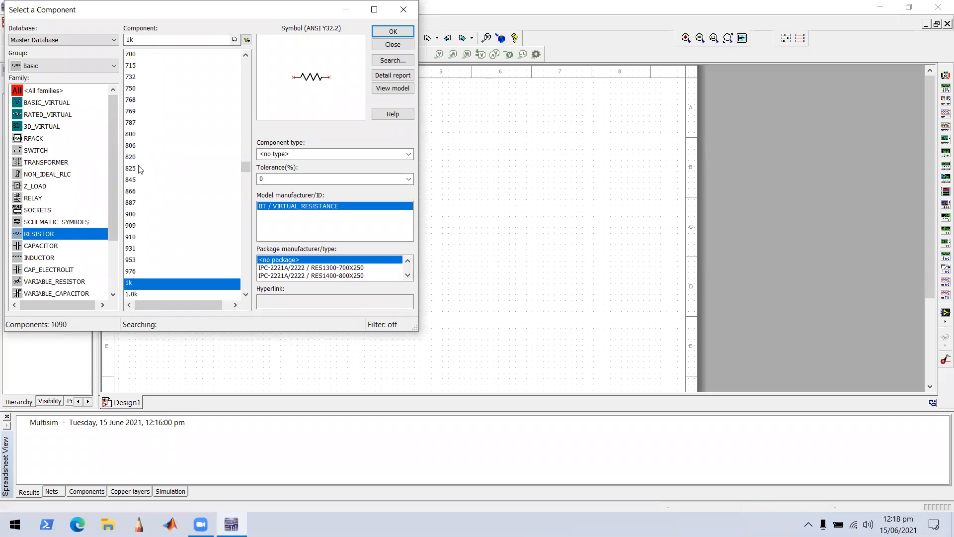
drag(245, 172, 245, 177)
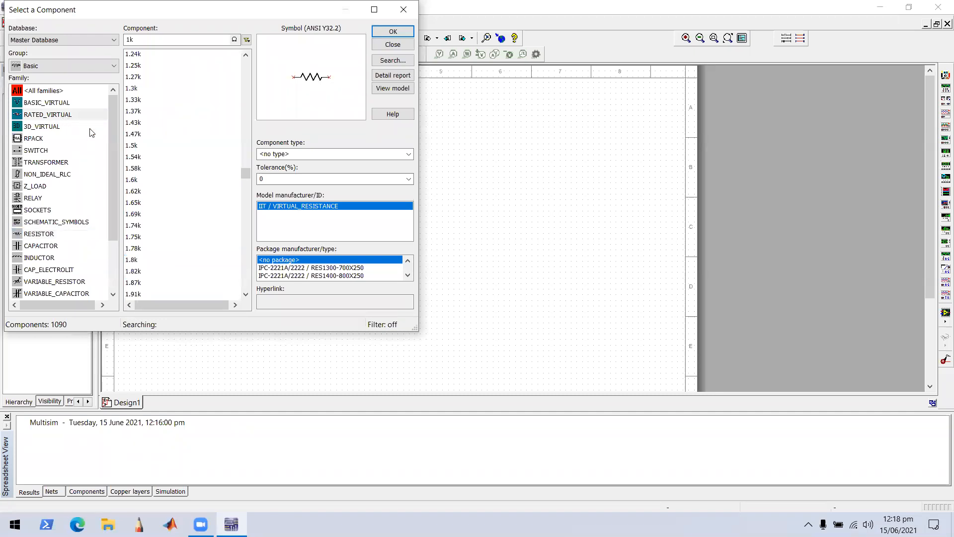
click(51, 234)
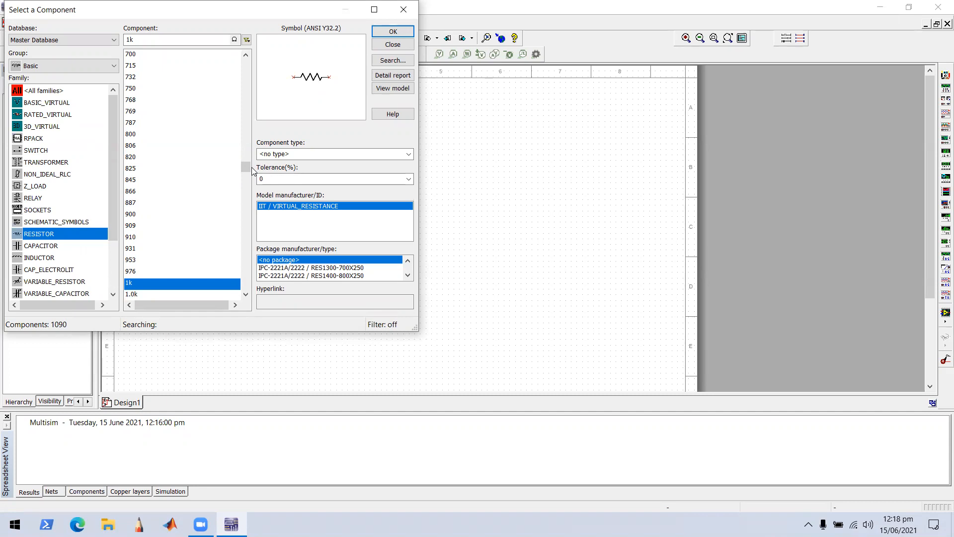
- Move the component browser clear of the main window's toolbars and close it without placing a part
click(517, 59)
drag(309, 18, 317, 96)
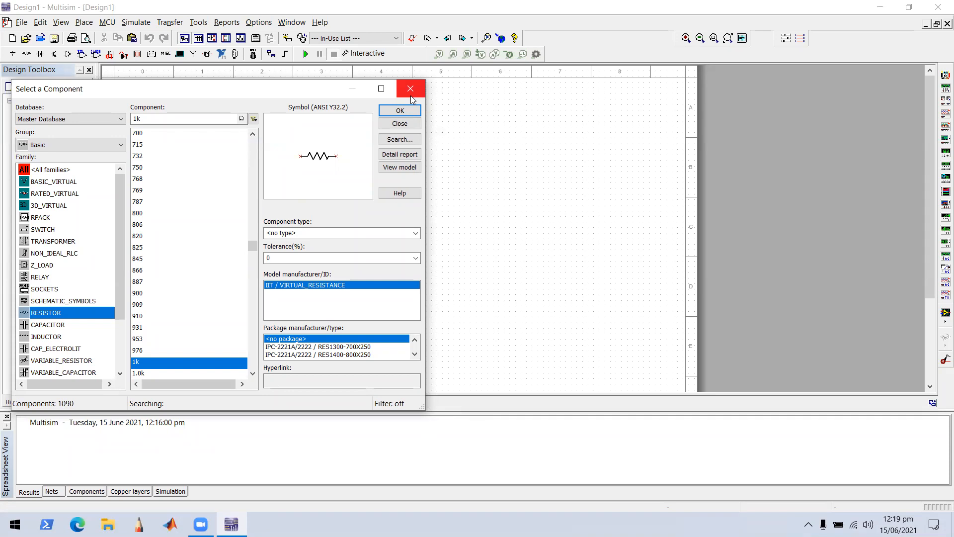
drag(289, 85, 304, 6)
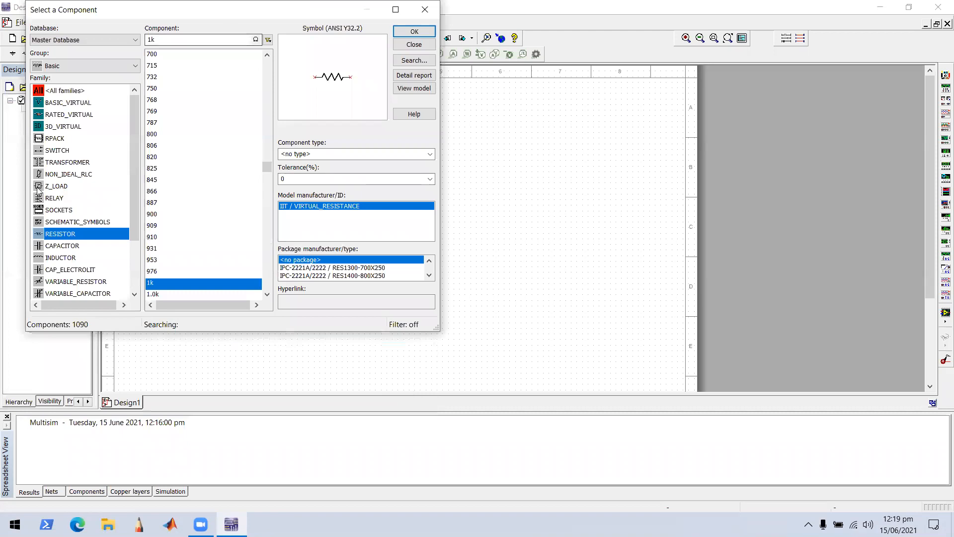
drag(130, 194, 137, 161)
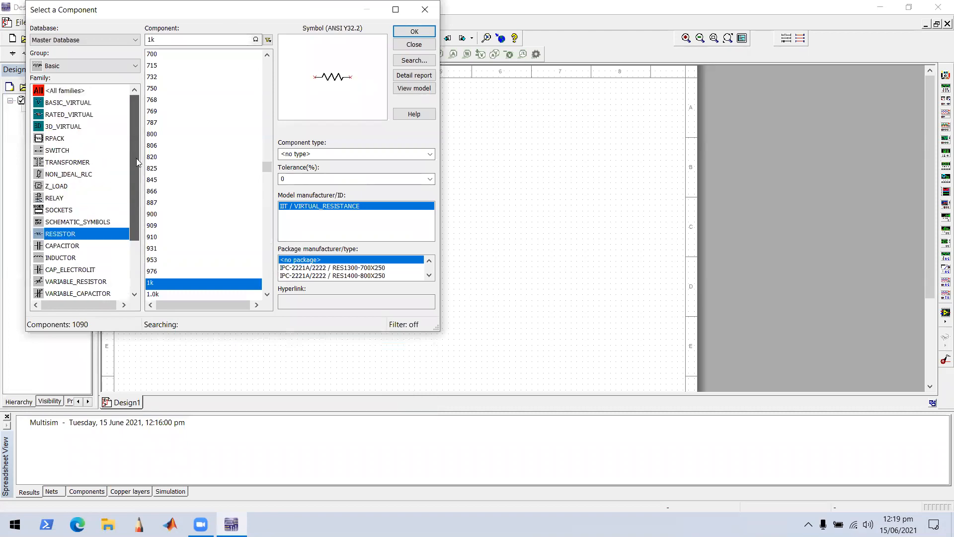
drag(259, 14, 226, 140)
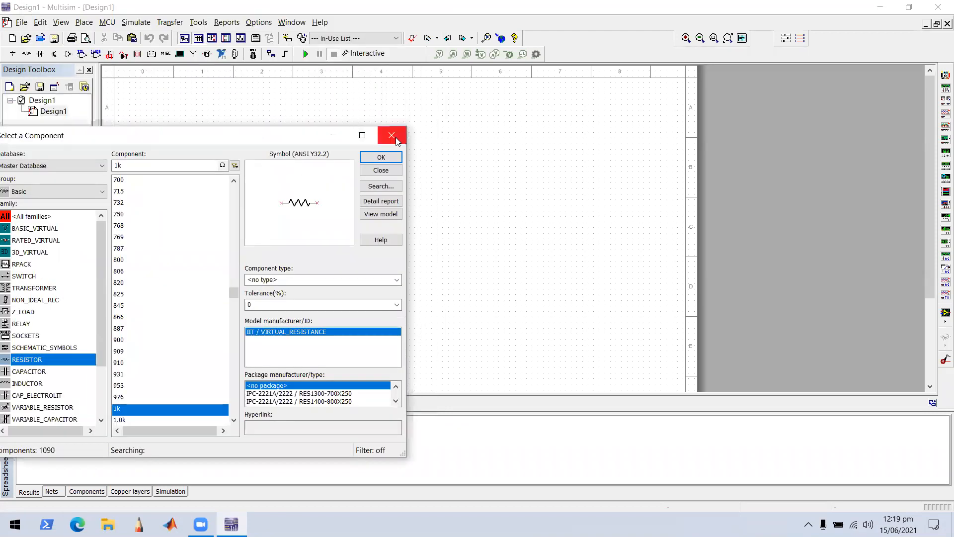
click(396, 141)
- Review the component placement commands and the probe types available for the blank sheet
click(84, 22)
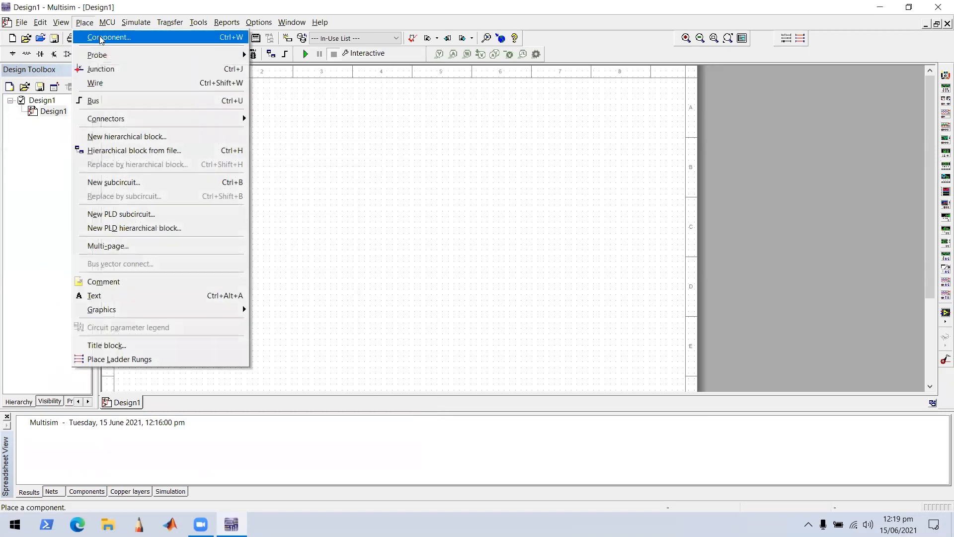
click(345, 98)
right_click(345, 98)
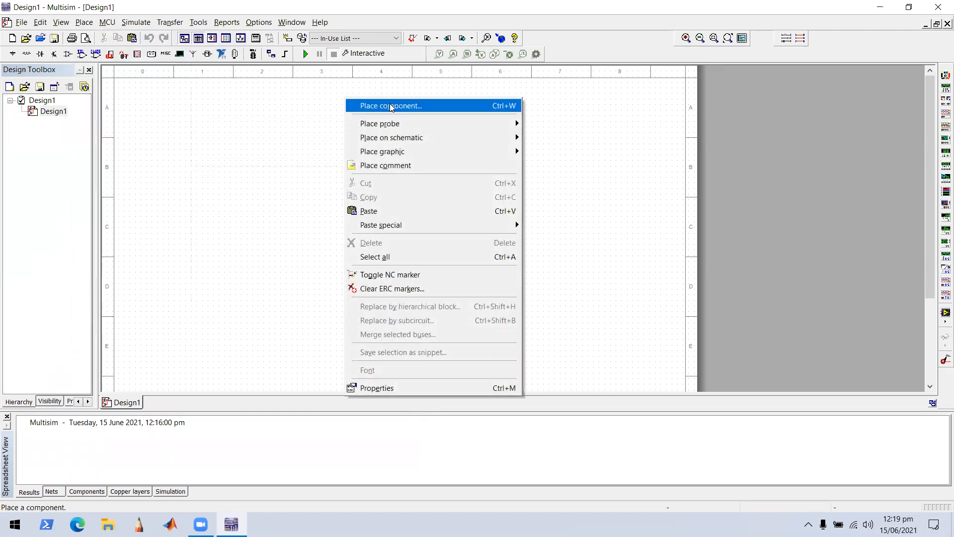
mouse_move(386, 121)
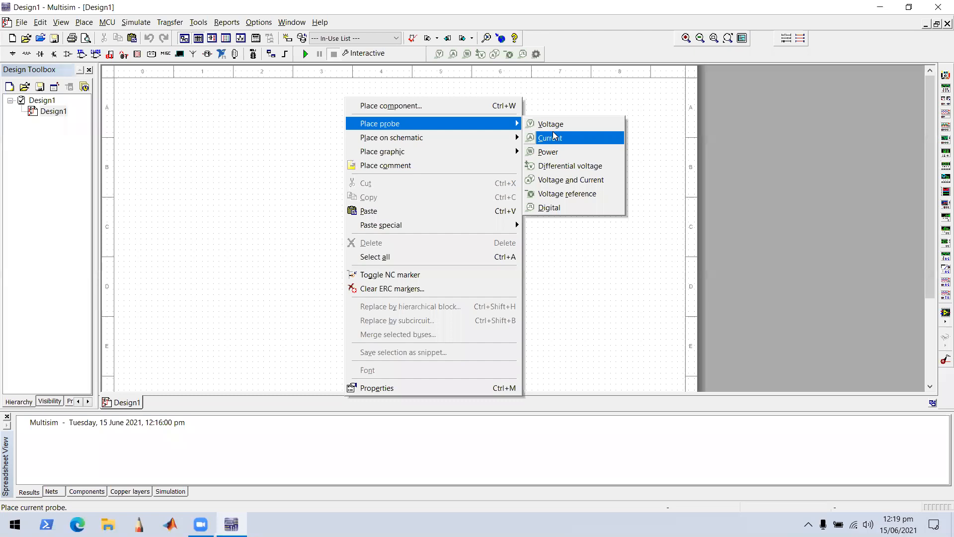
- Place a 2k resistor from the Basic group's RESISTOR family on the sheet's border in row B
click(449, 107)
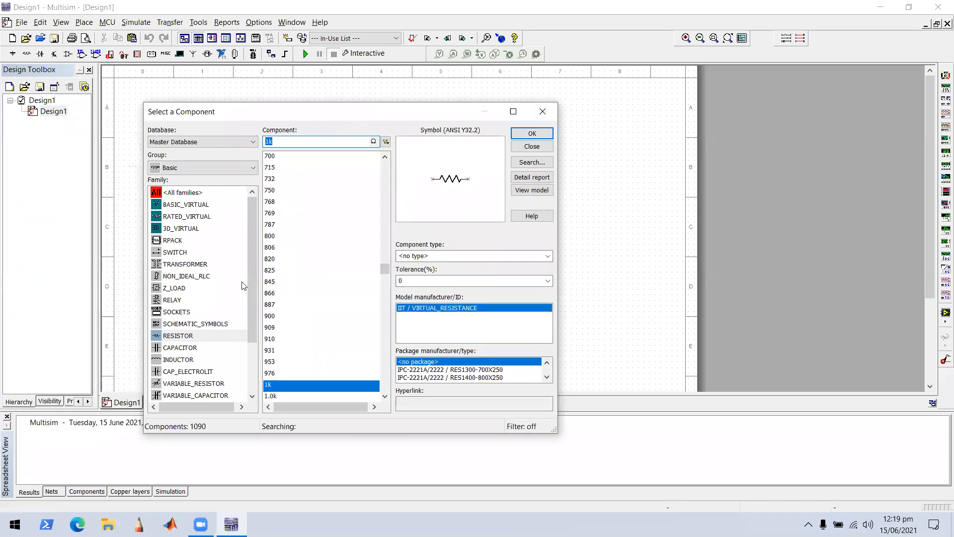
drag(249, 282, 264, 331)
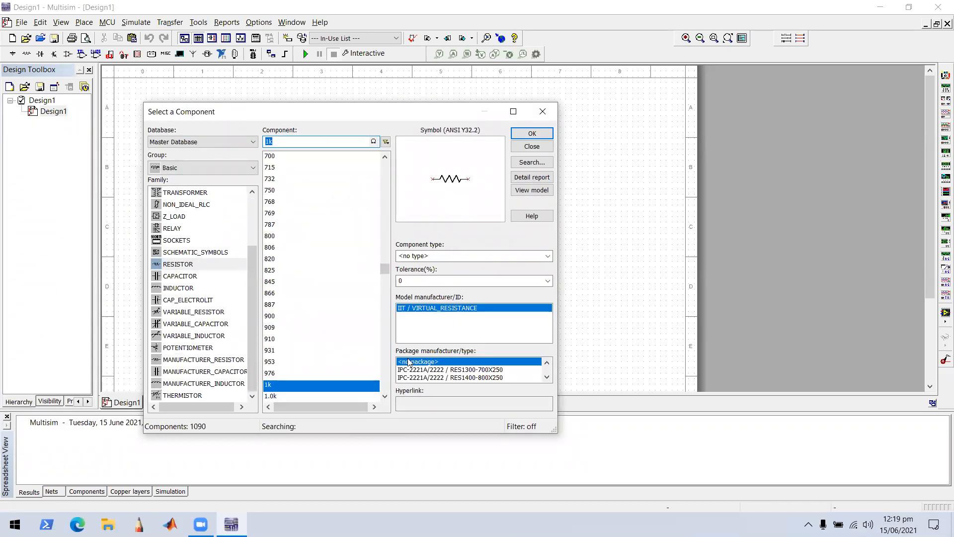
click(269, 142)
key(BackSpace)
key(BackSpace)
text(2k)
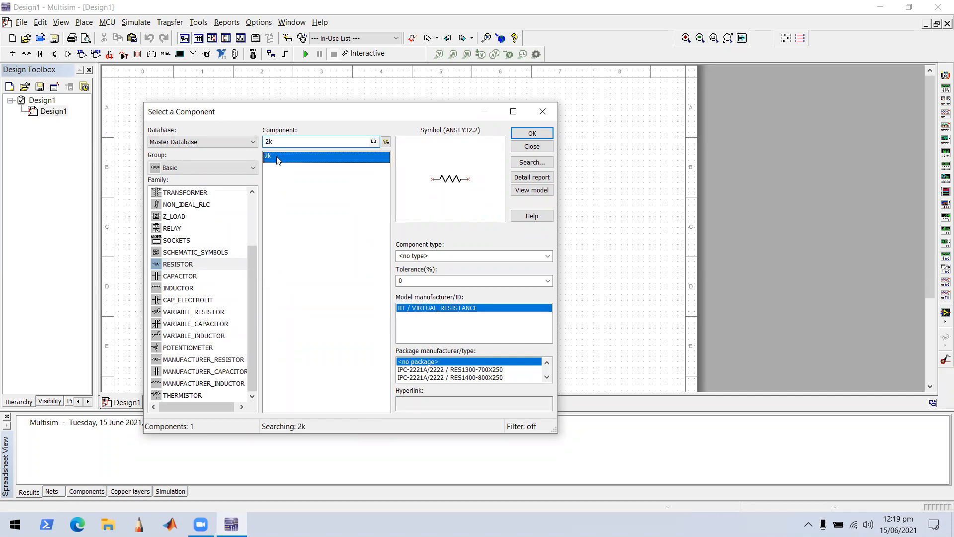
click(531, 133)
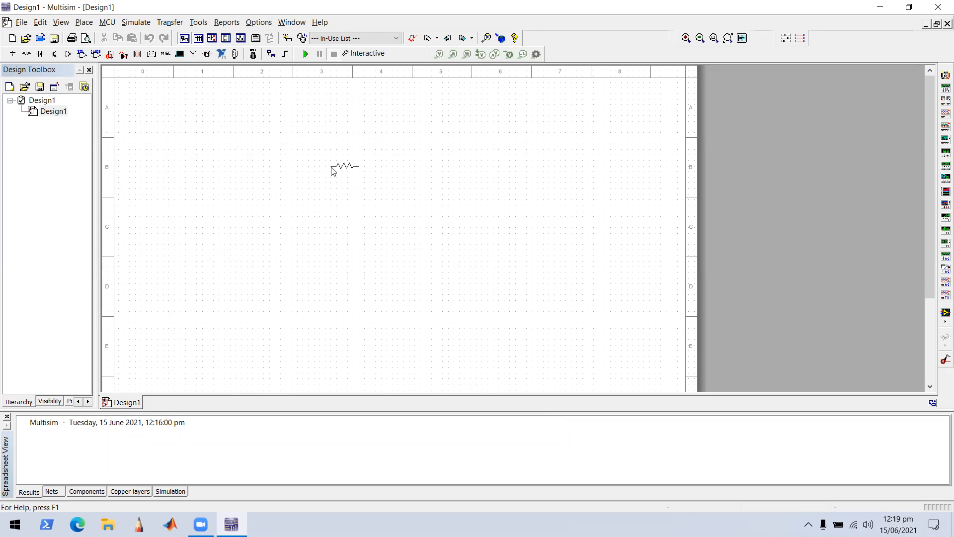
click(409, 131)
click(678, 166)
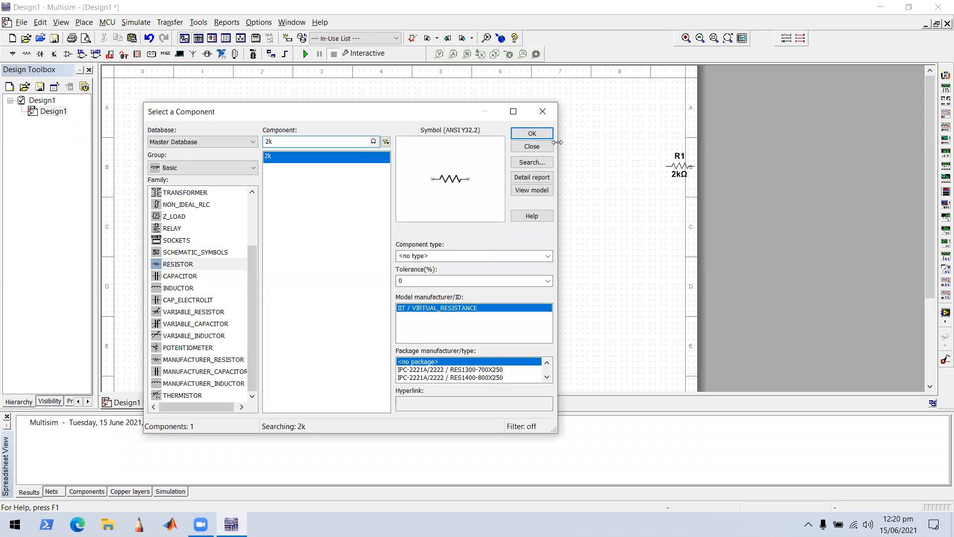
- Close the component browser and delete the 2 kΩ resistor from the sheet's border
click(544, 113)
click(675, 171)
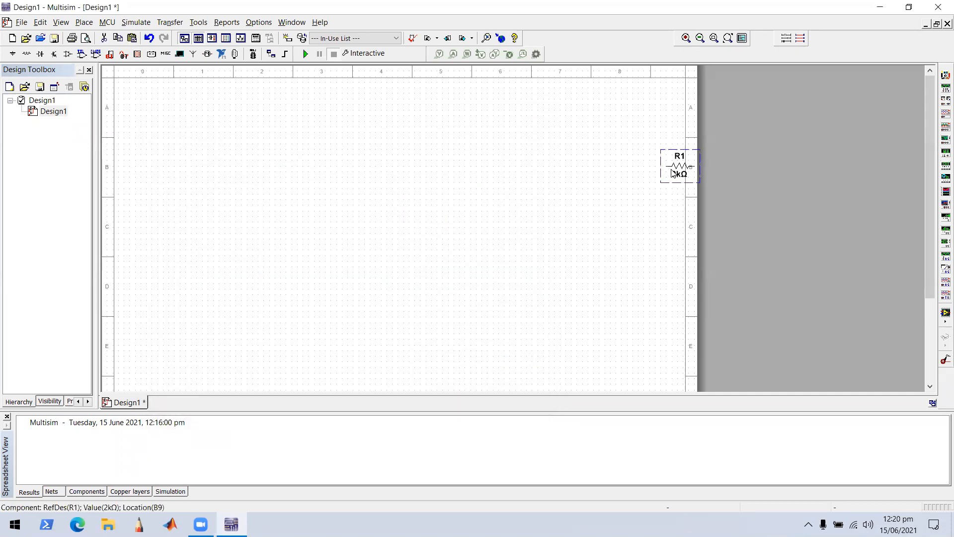
key(Delete)
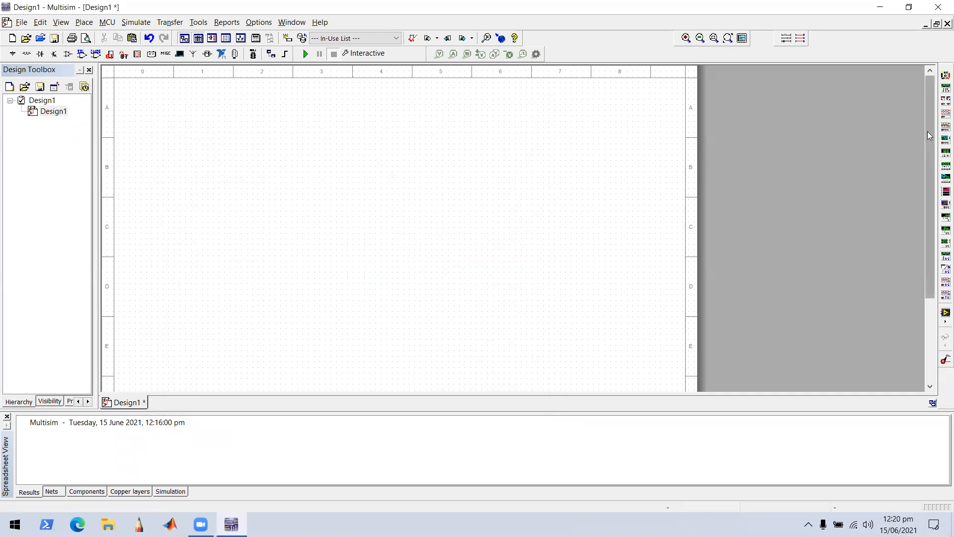
- Preview the Black background and White & black colour schemes in the sheet properties, and reselect White background
drag(928, 152, 921, 206)
click(259, 22)
click(274, 51)
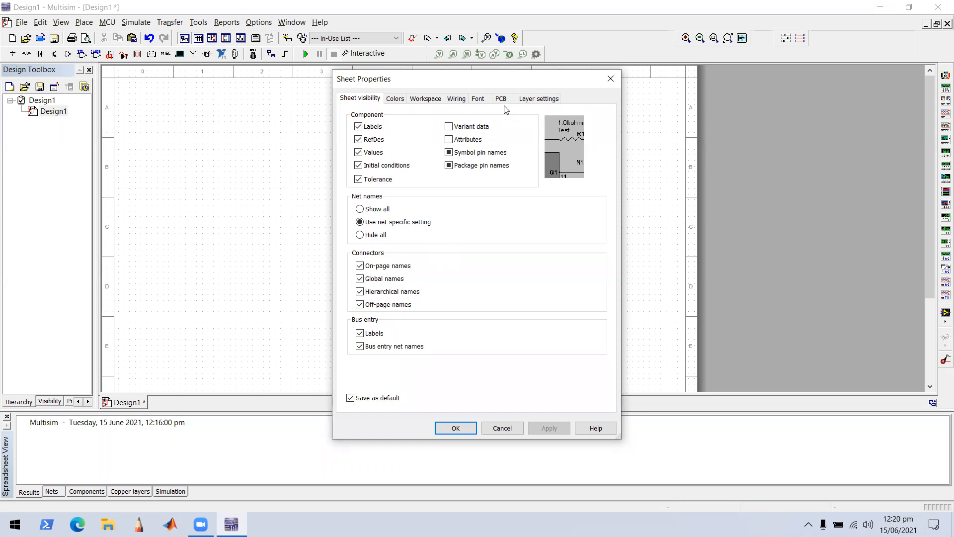
click(395, 99)
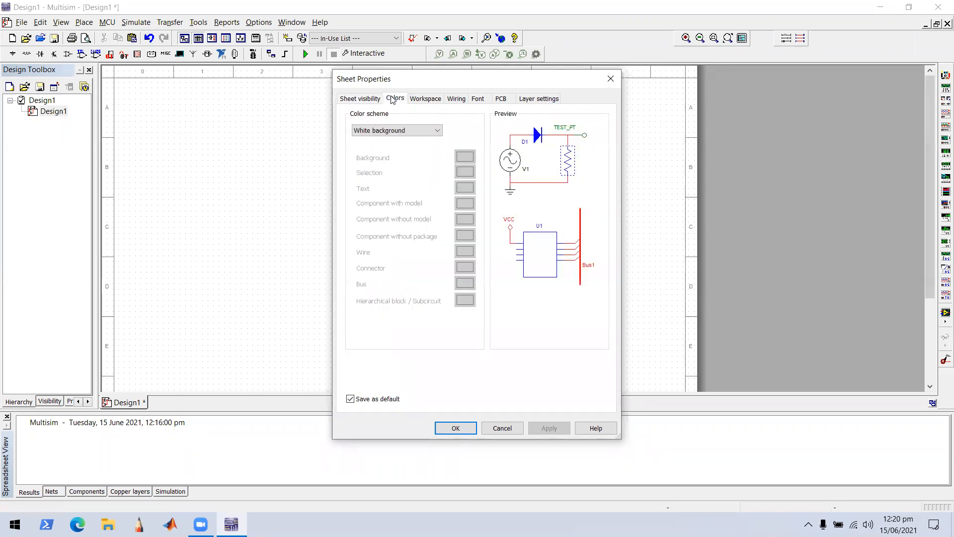
click(410, 127)
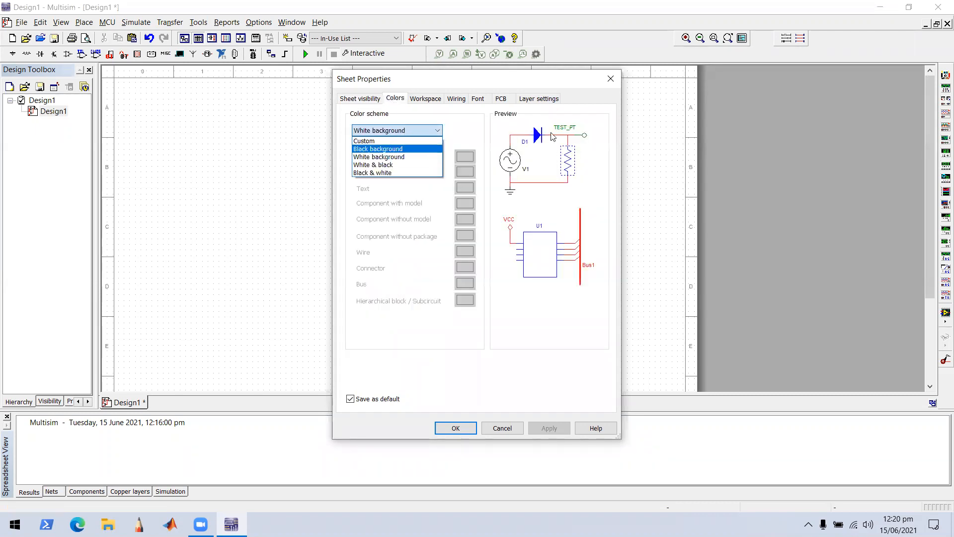
click(408, 149)
click(428, 131)
click(393, 166)
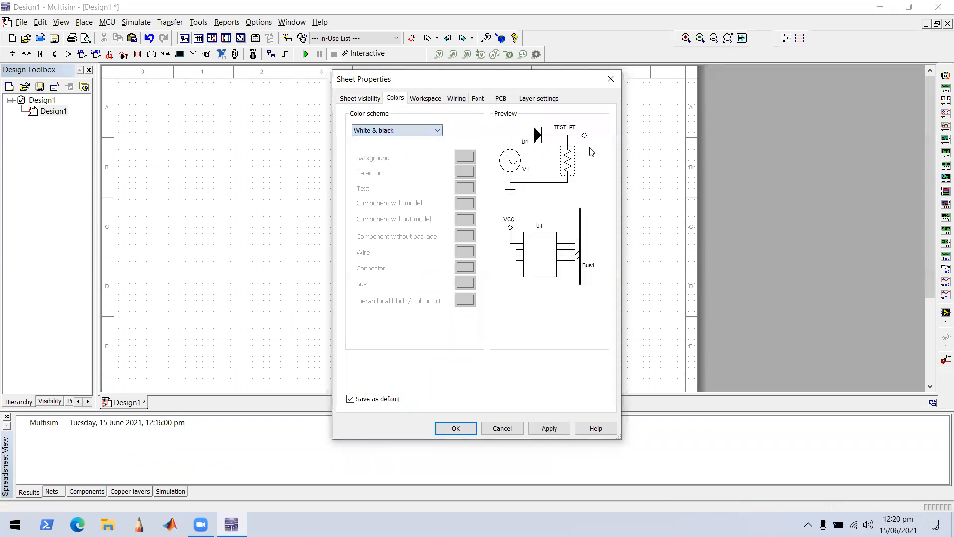
click(431, 130)
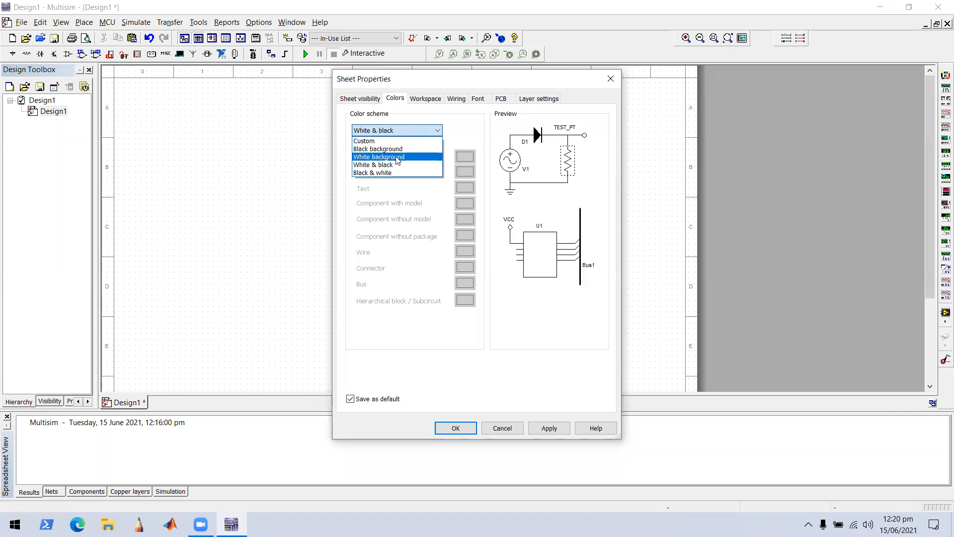
click(400, 157)
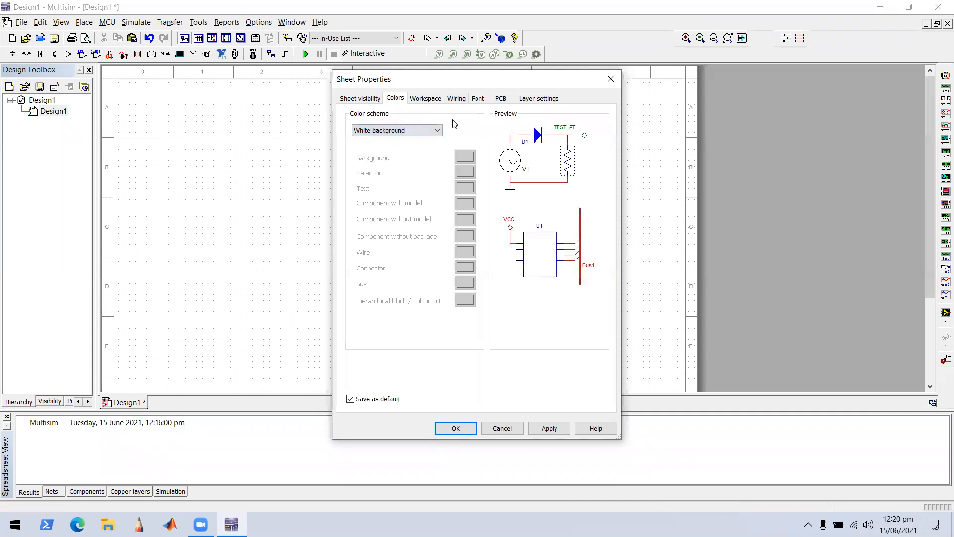
- Review the sheet's workspace, grid and visibility settings, and close the sheet properties without saving changes
click(420, 99)
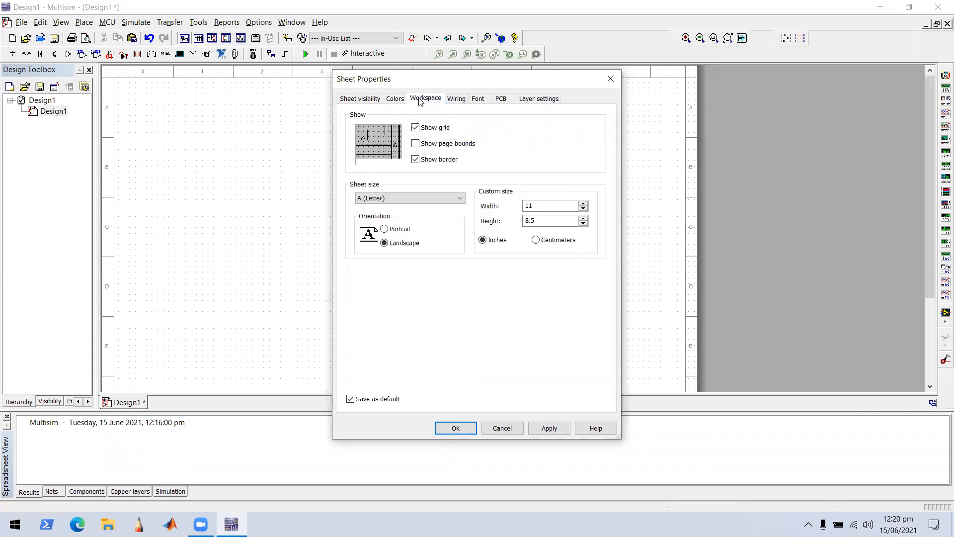
click(416, 128)
click(364, 99)
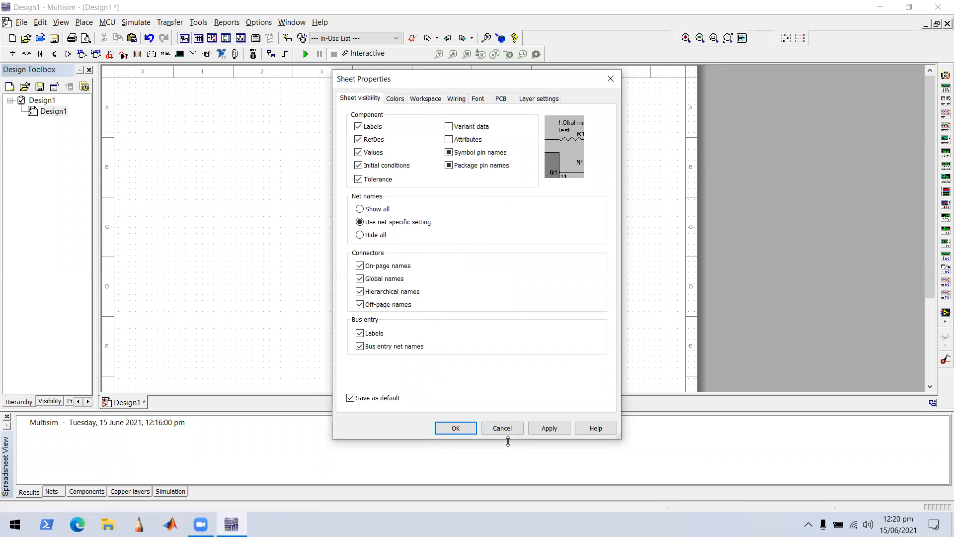
click(492, 431)
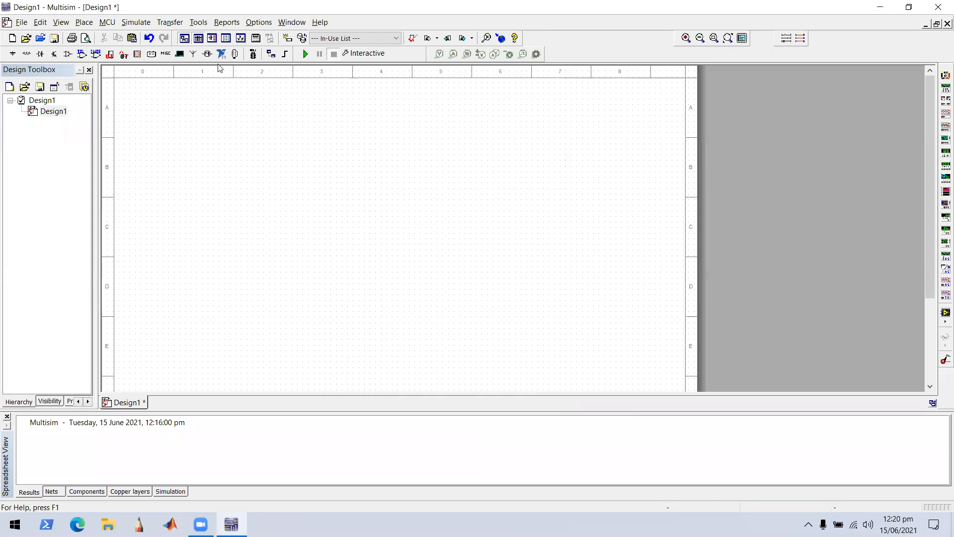
- Place a horizontal 2k resistor on the sheet around zone B3
click(84, 21)
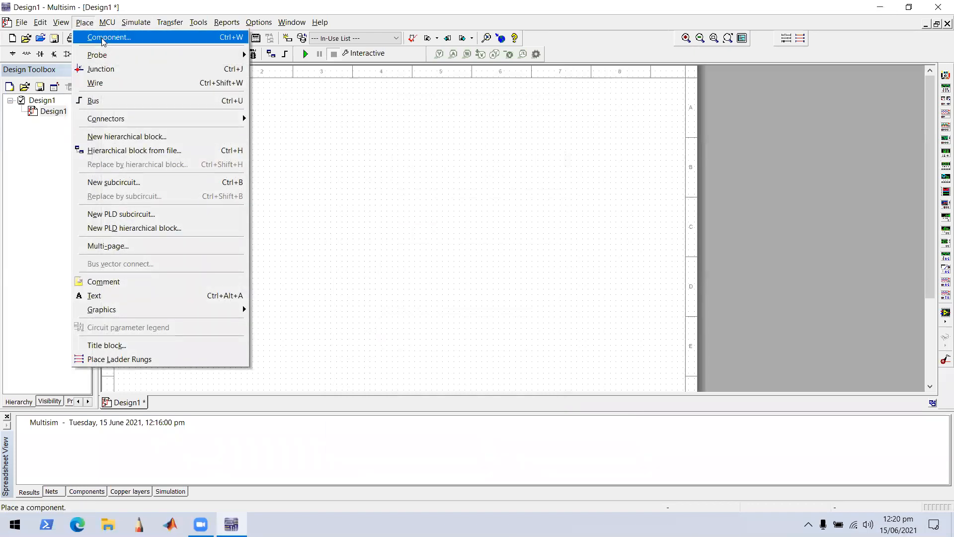
click(102, 37)
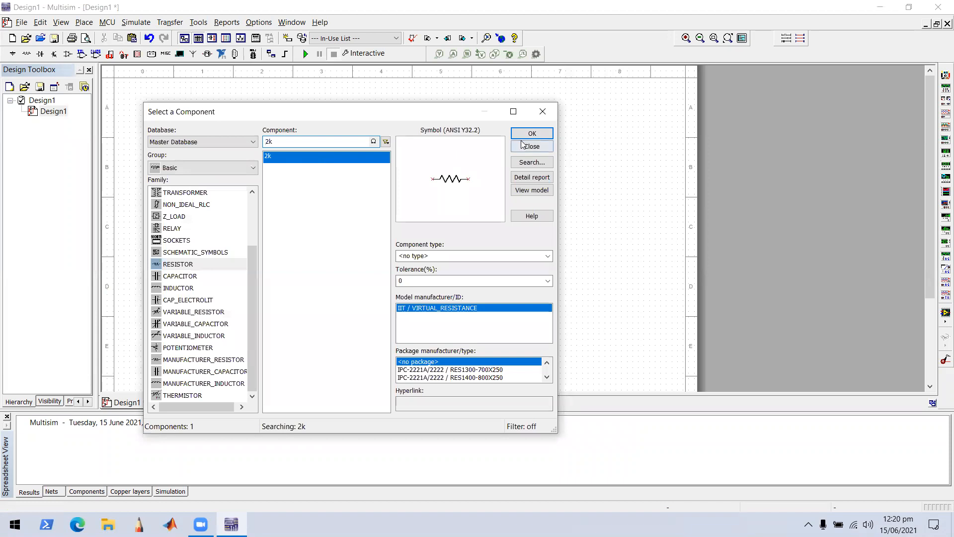
click(531, 134)
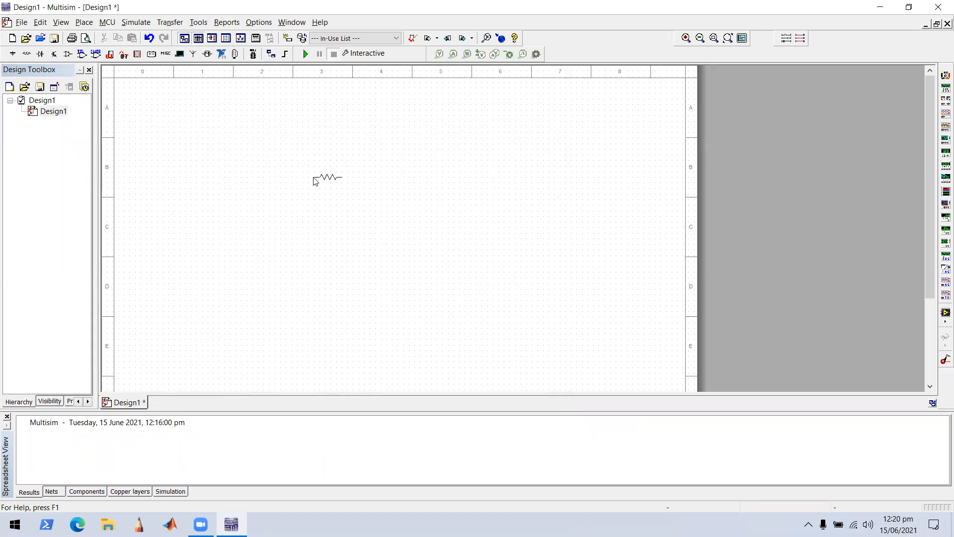
click(314, 180)
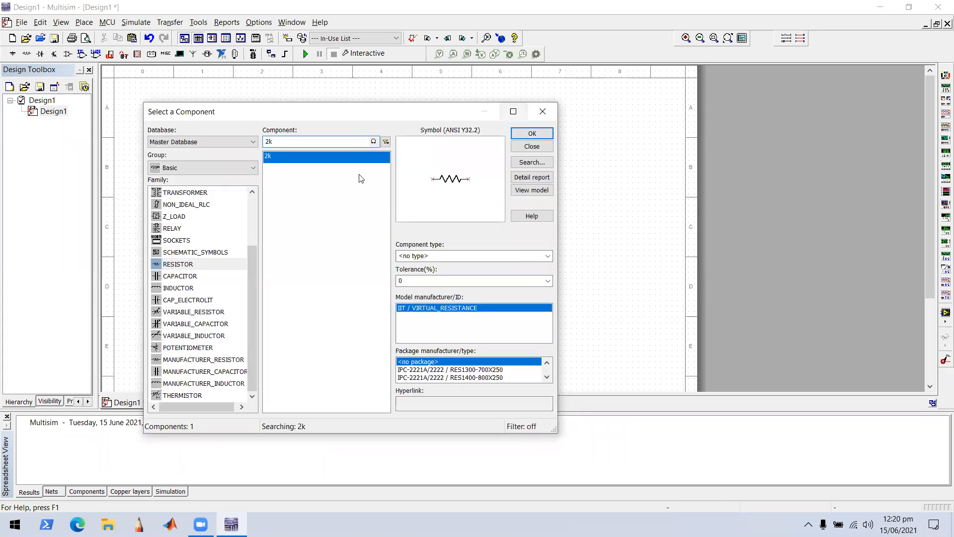
- Place a 1k resistor, rotated to vertical, just below and to the right of the 2 kΩ resistor
double_click(269, 142)
text(1k)
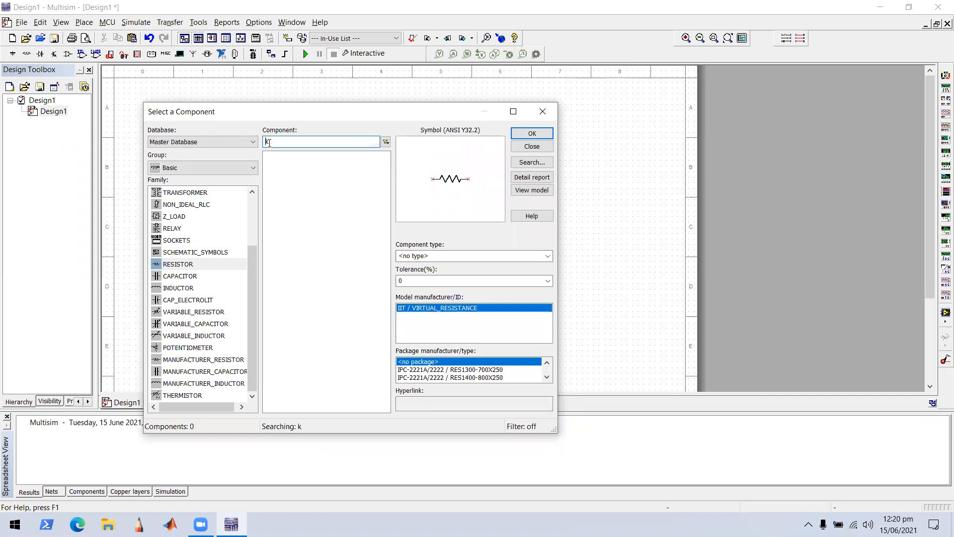
click(532, 133)
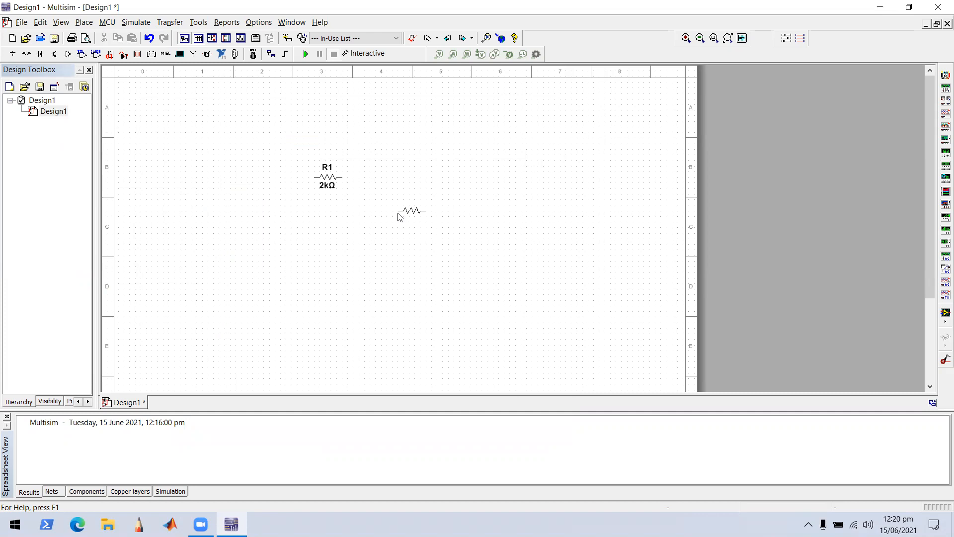
key(ctrl+r)
key(Escape)
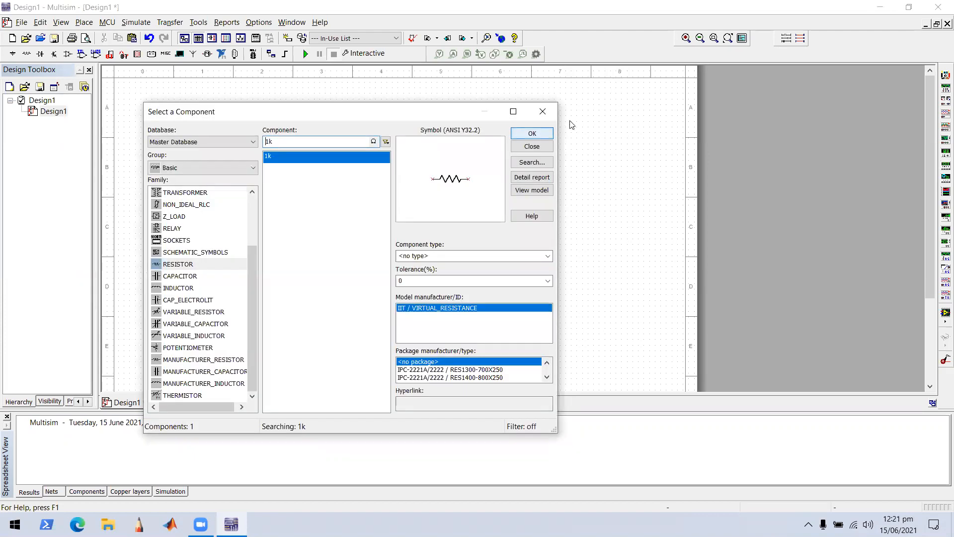
- Place a second vertical 1k resistor to the right of R2 and close the component browser
click(521, 137)
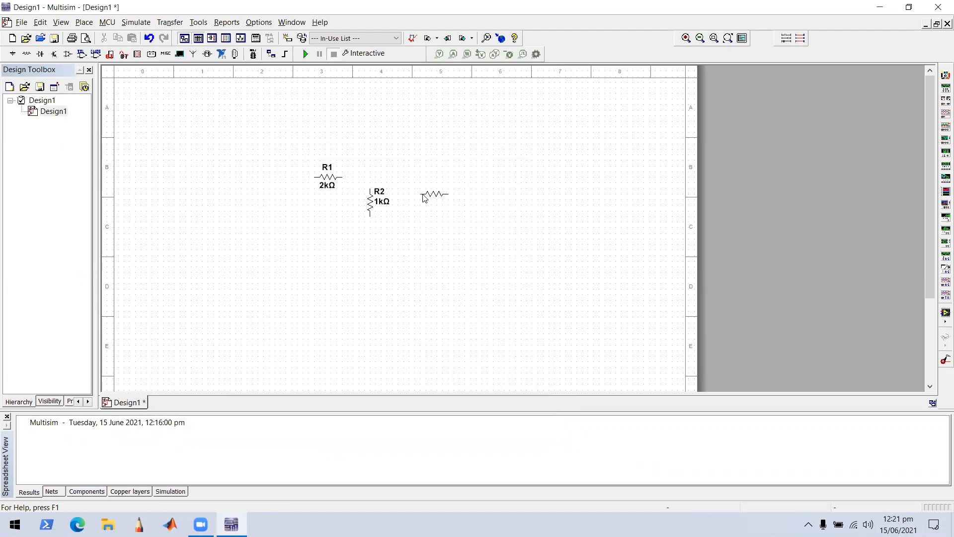
key(ctrl+r)
click(422, 193)
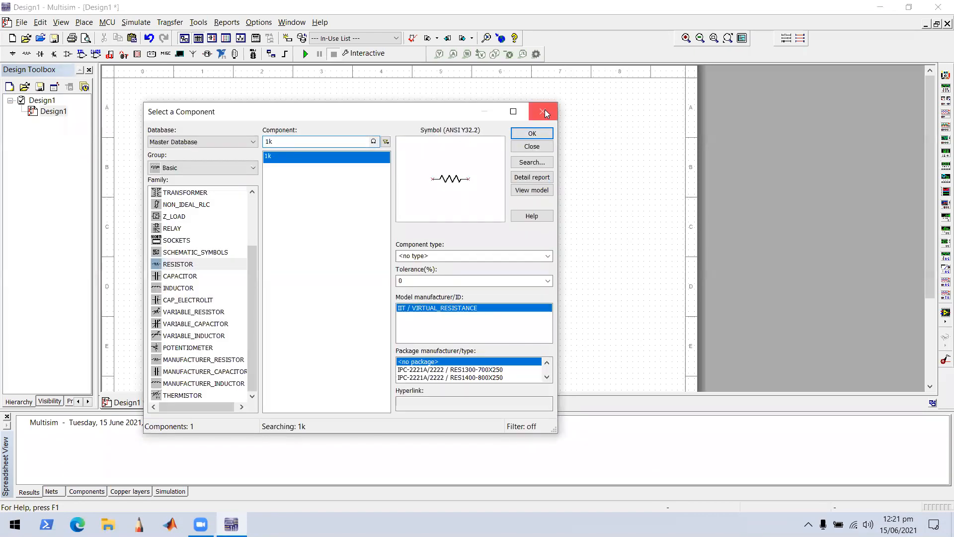
click(545, 112)
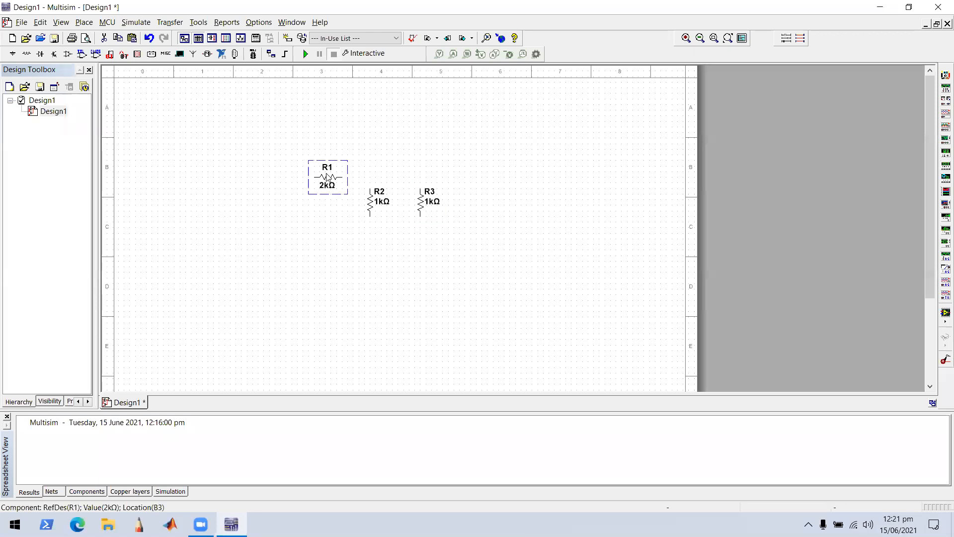
- Rotate resistor R1 90° clockwise and rotate it back 90° counter clockwise
right_click(328, 178)
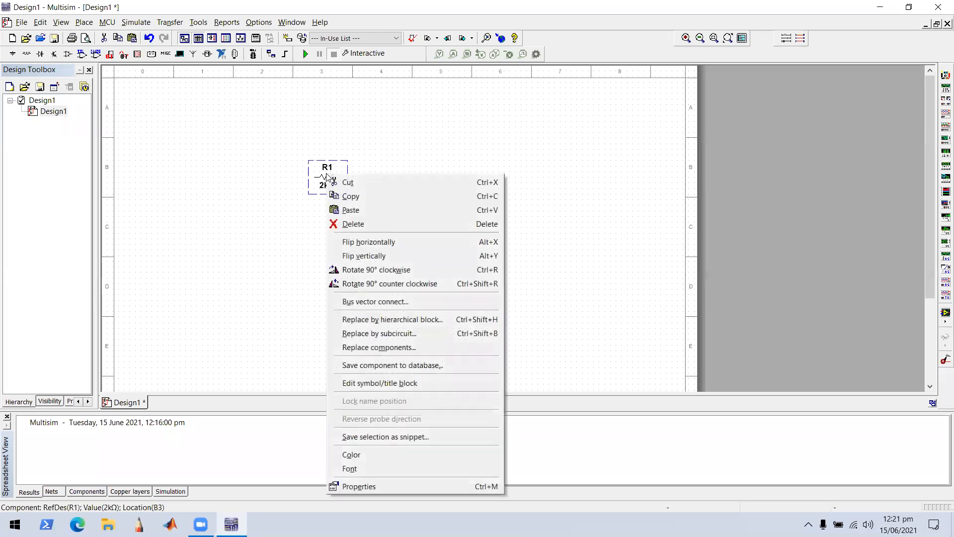
click(401, 270)
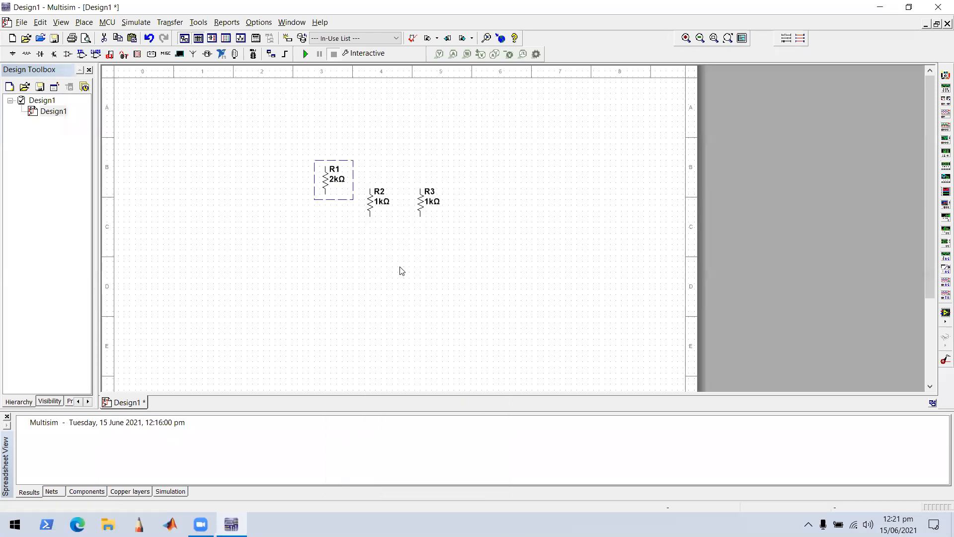
right_click(336, 186)
click(388, 295)
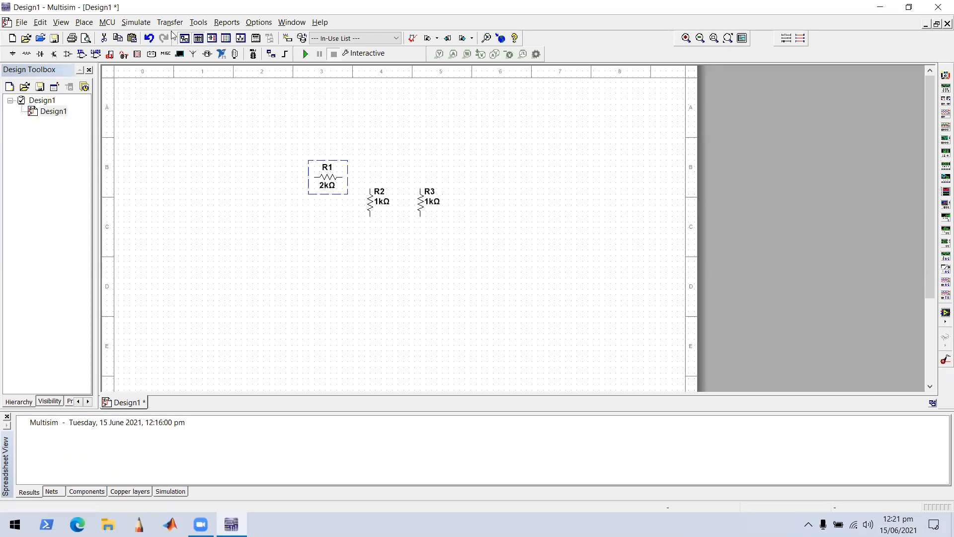
- Place a DC_POWER source from the Sources group below and to the left of resistor R1, and close the component browser
right_click(231, 176)
click(84, 22)
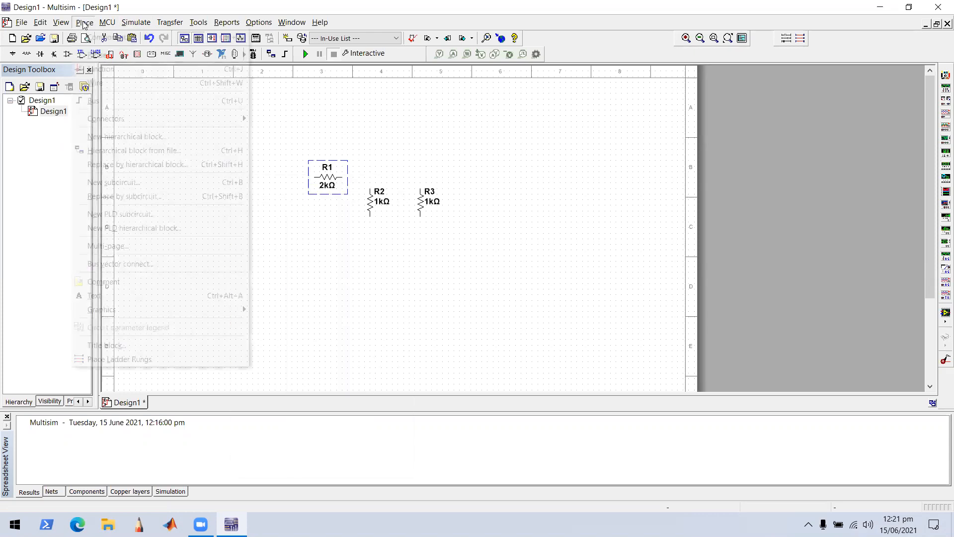
click(94, 38)
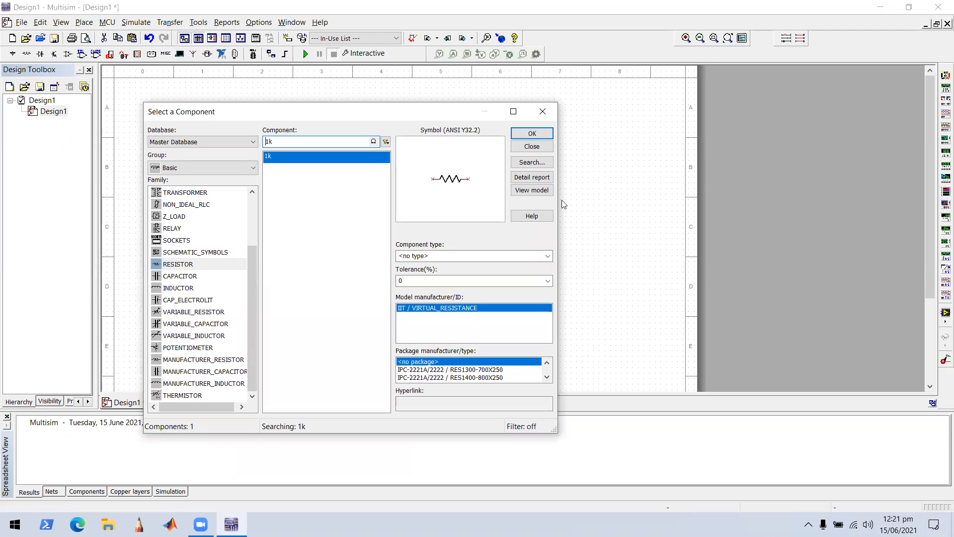
click(219, 168)
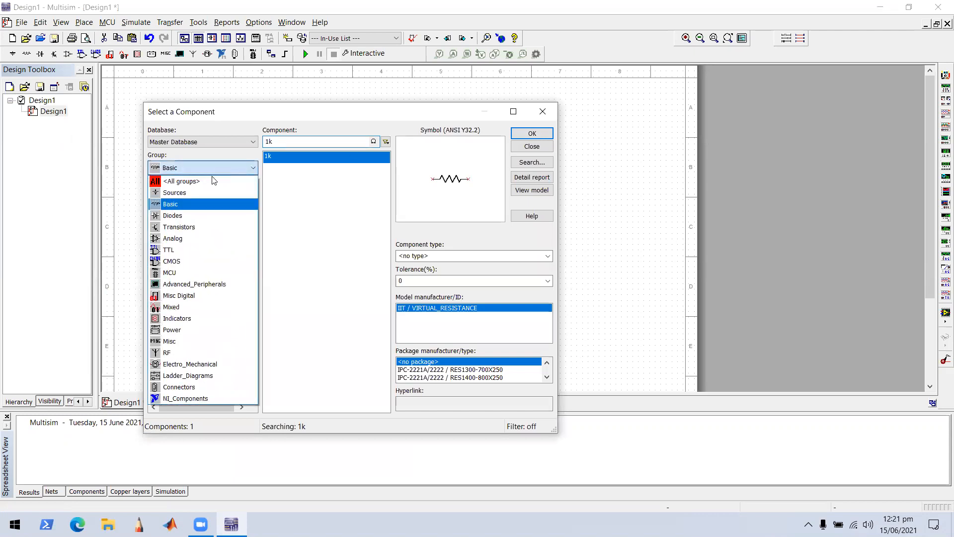
click(189, 193)
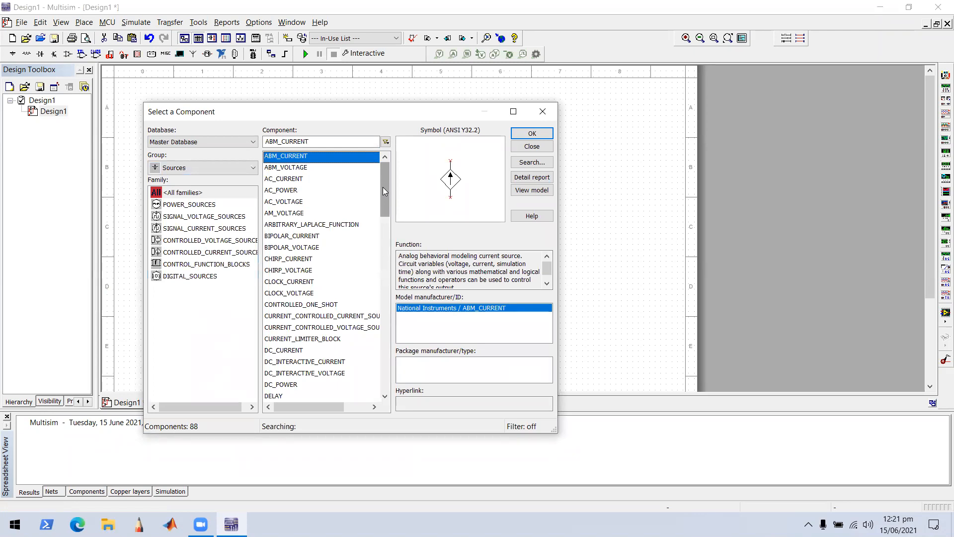
drag(383, 187, 386, 223)
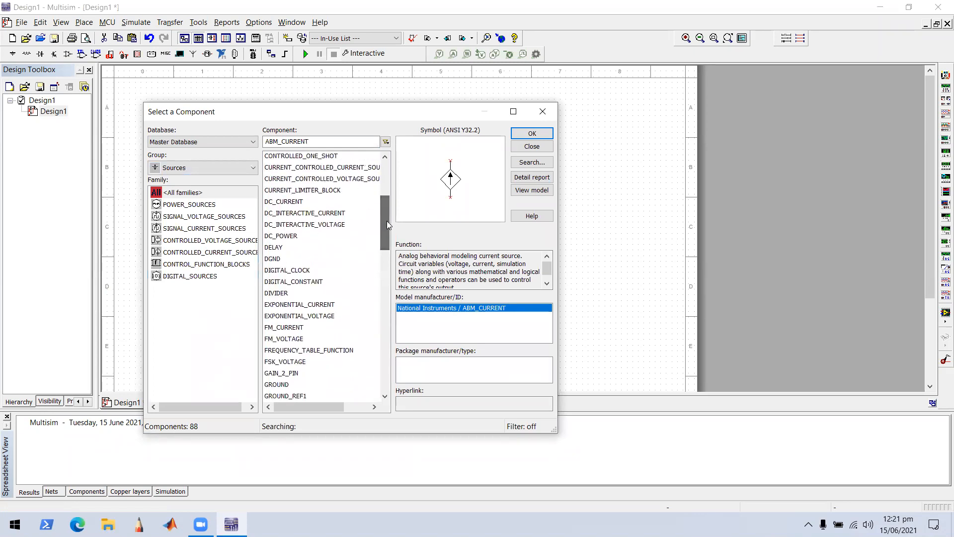
click(304, 236)
click(541, 136)
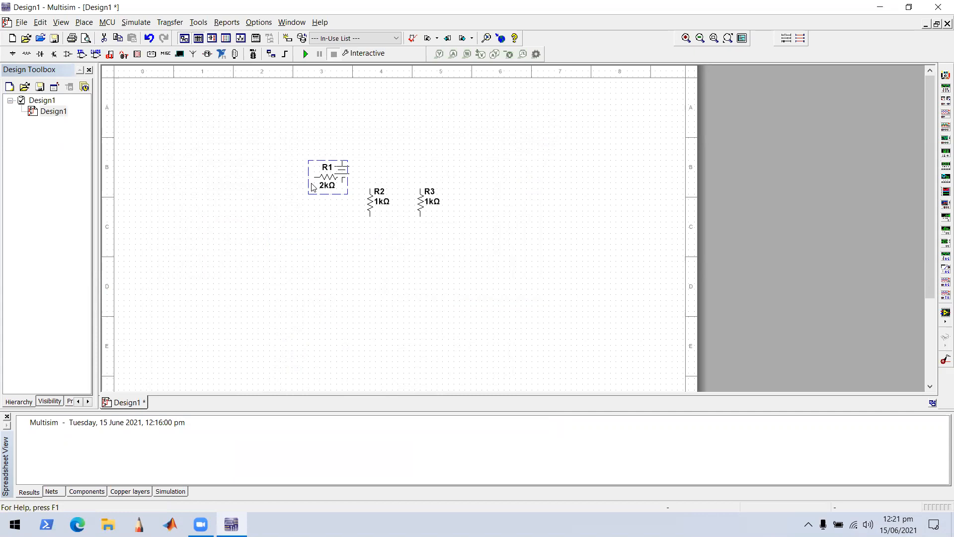
click(268, 221)
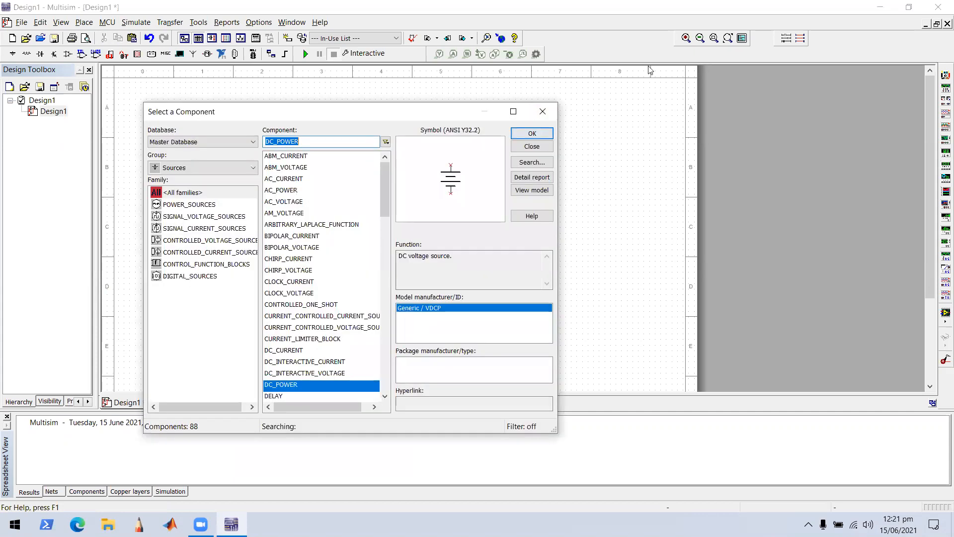
click(547, 111)
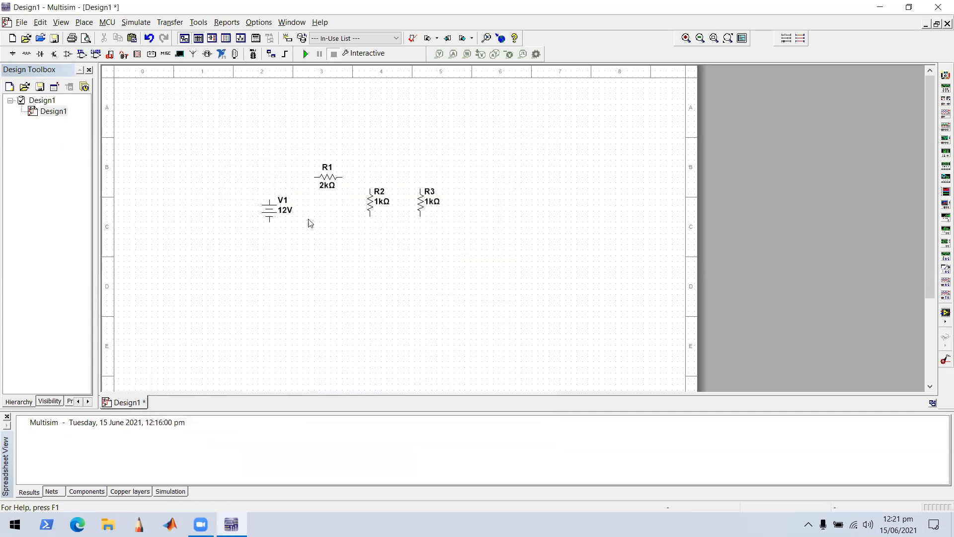
- Examine the value settings of source V1 and of resistor R1, including R1's temperature and tolerance options, leaving both components unmodified
double_click(279, 216)
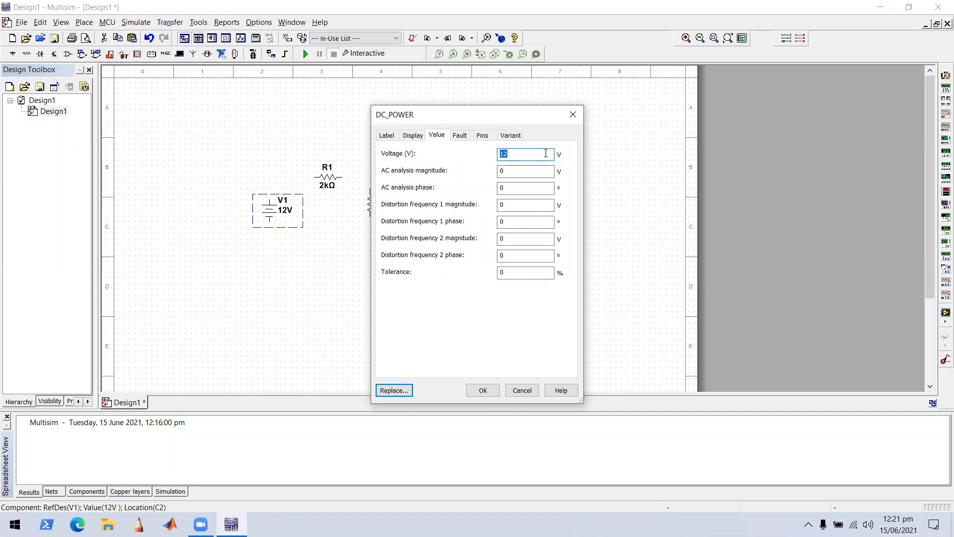
click(573, 114)
double_click(326, 178)
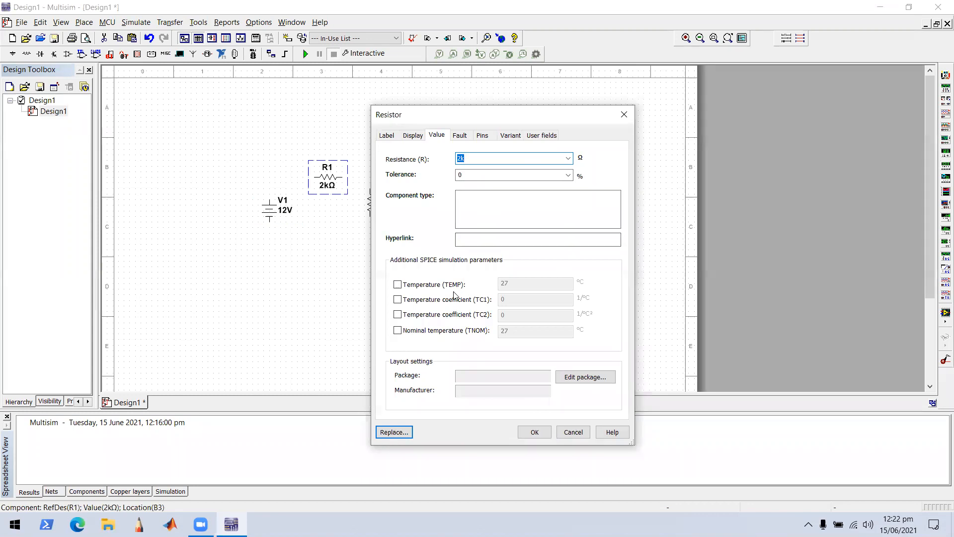
click(425, 287)
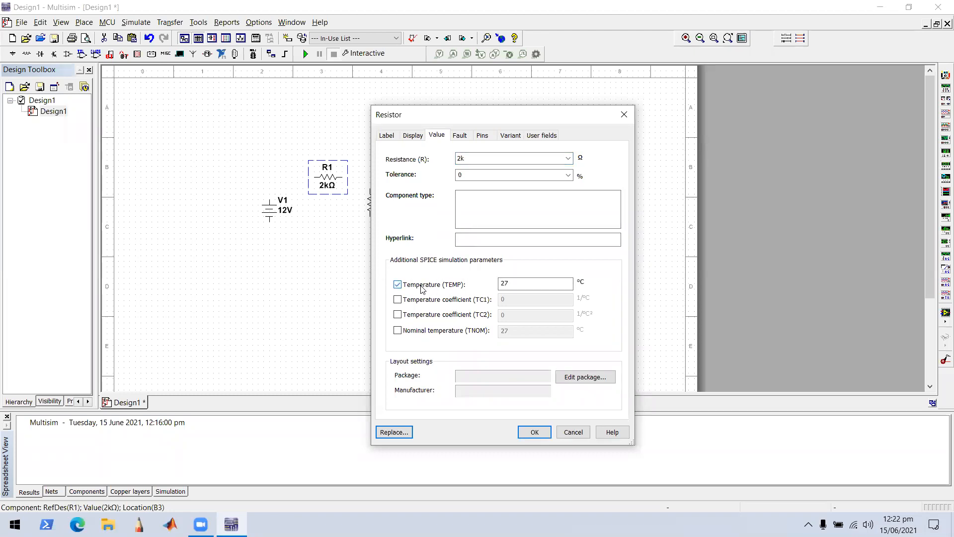
click(425, 287)
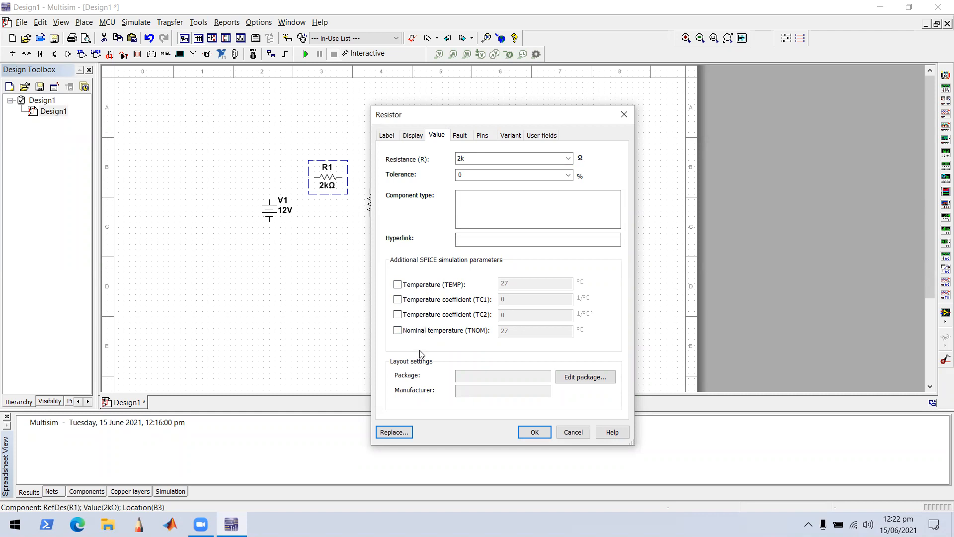
click(569, 175)
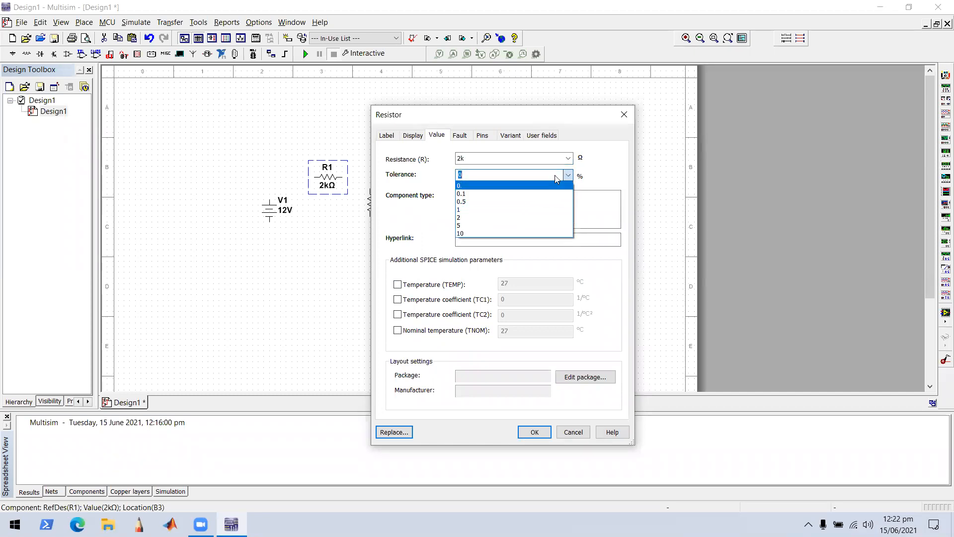
click(570, 178)
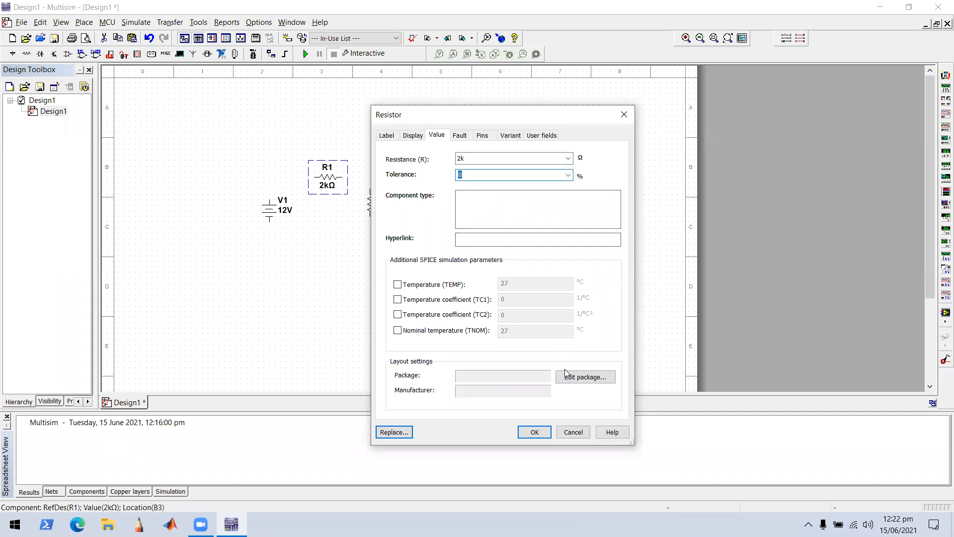
click(574, 431)
click(277, 215)
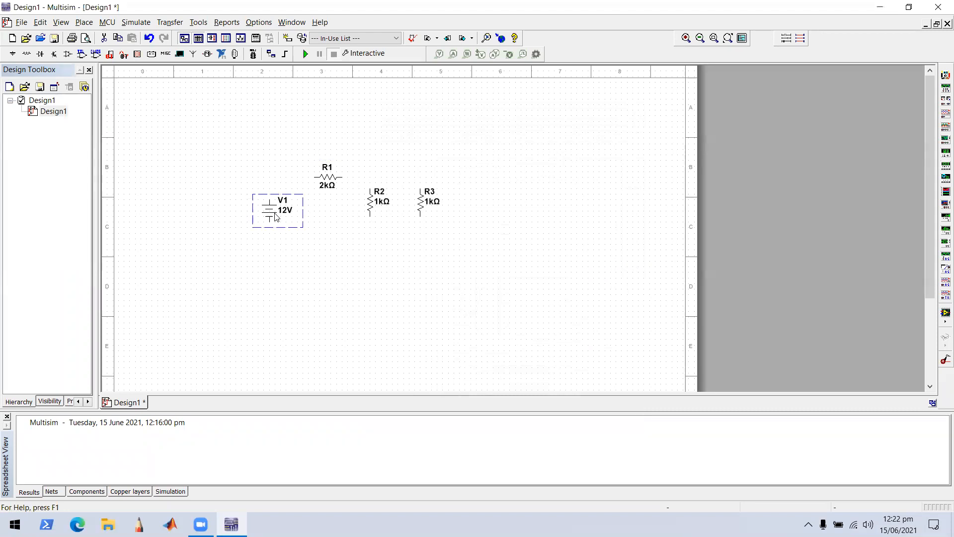
click(332, 182)
click(375, 199)
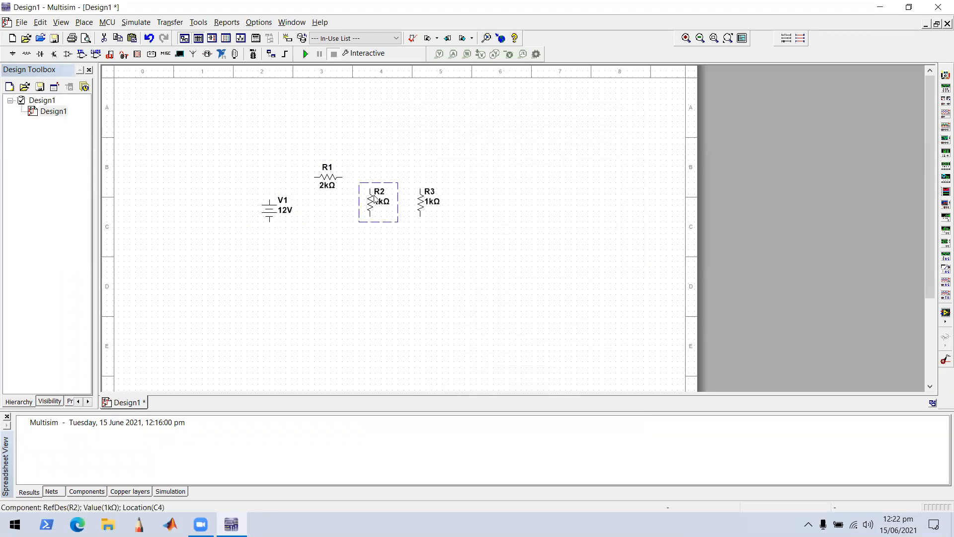
click(434, 202)
click(575, 125)
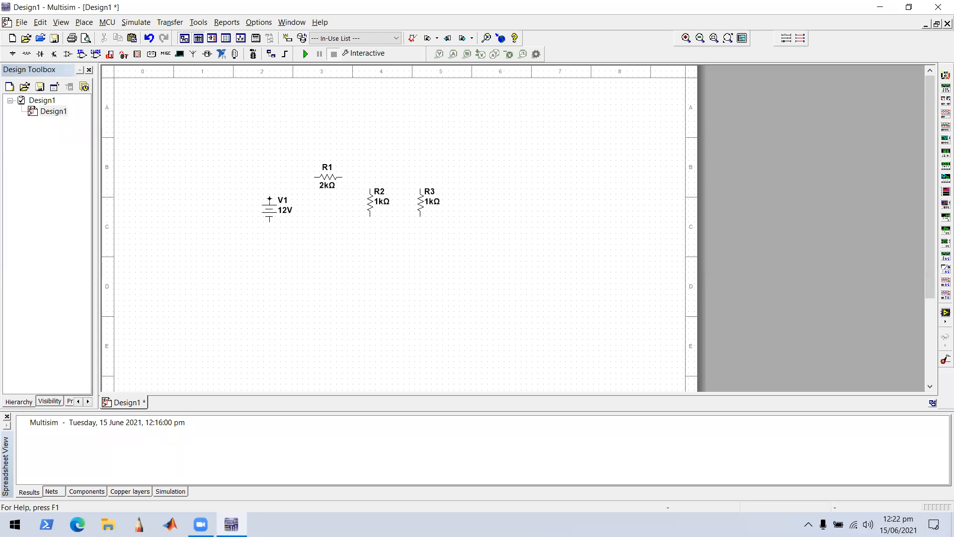
- Wire the upper terminal of V1 to R1, and R1's other end to the upper ends of R2 and R3
click(269, 199)
click(312, 176)
click(371, 187)
click(420, 187)
key(Escape)
click(420, 188)
click(372, 176)
- Wire the lower end of R3 back to V1's lower terminal and connect R2's lower end to that return wire
click(419, 216)
click(270, 219)
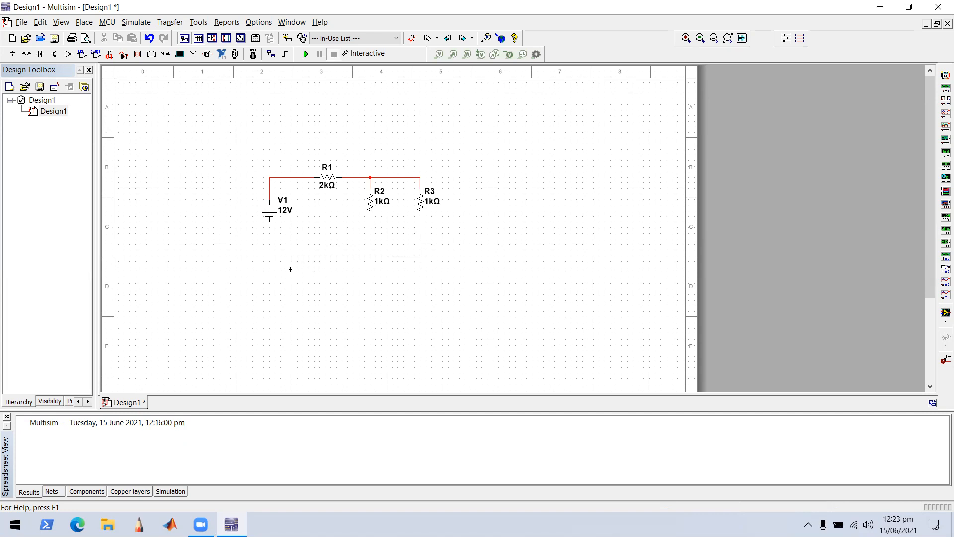
click(270, 226)
click(372, 256)
click(372, 214)
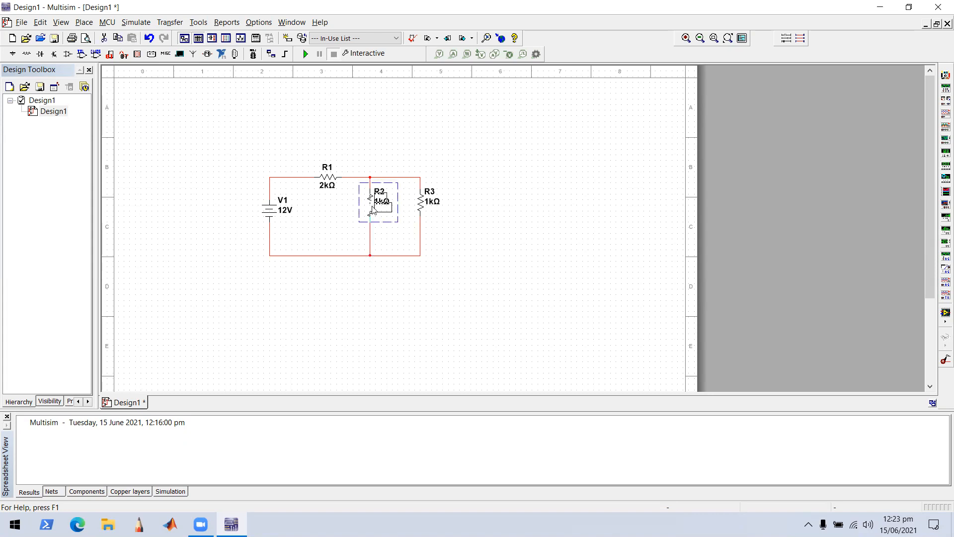
- Move R2 and R3 slightly down along their branches and shift R1 slightly towards V1
click(422, 214)
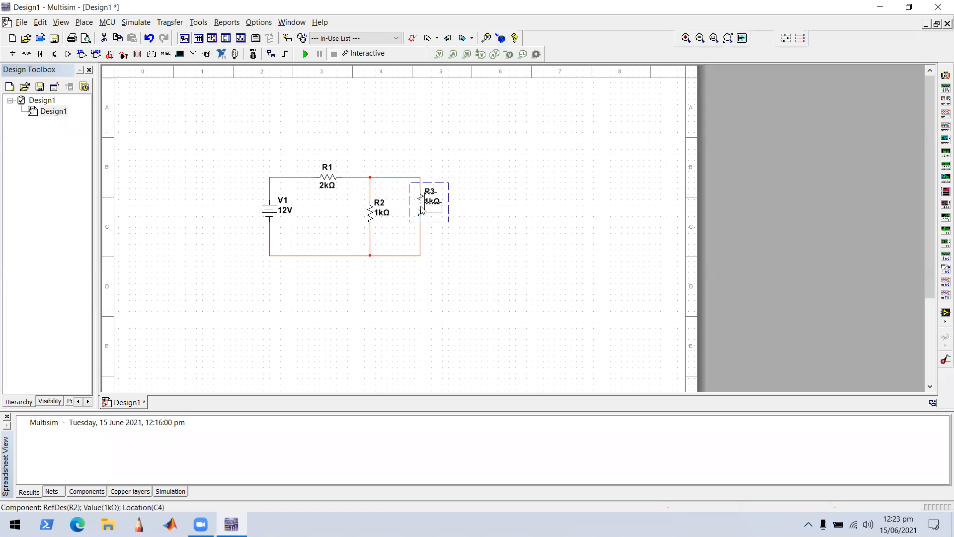
click(316, 178)
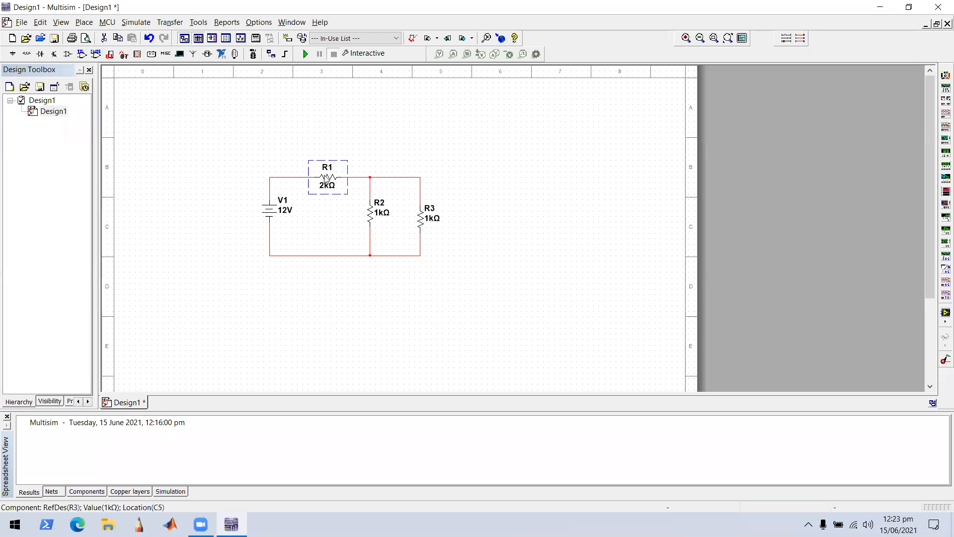
drag(315, 174, 318, 174)
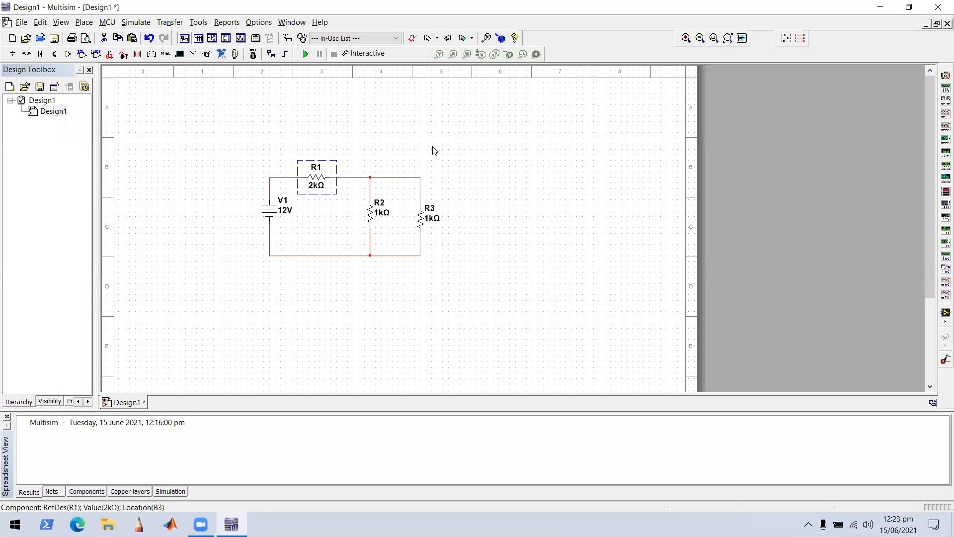
- Run the interactive simulation of the wired circuit and stop it
click(306, 54)
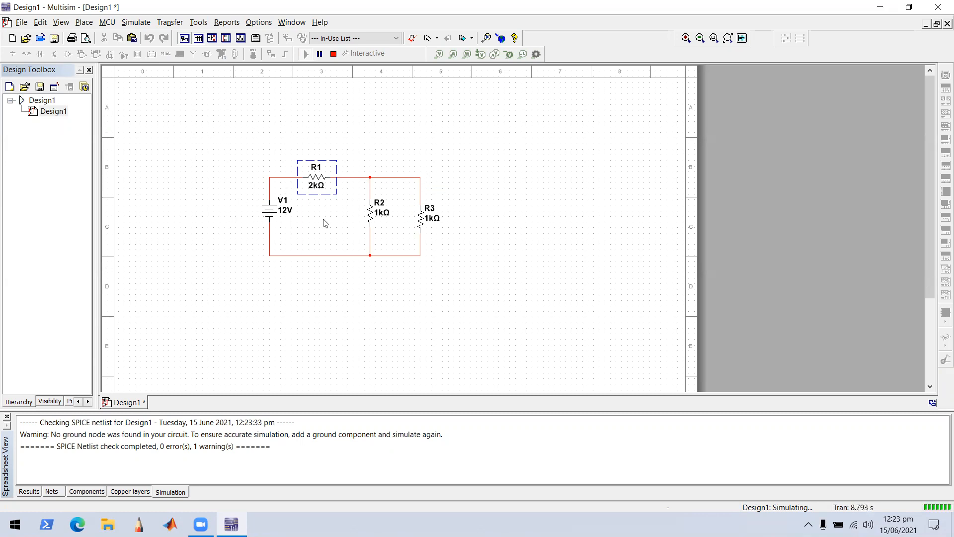
click(333, 55)
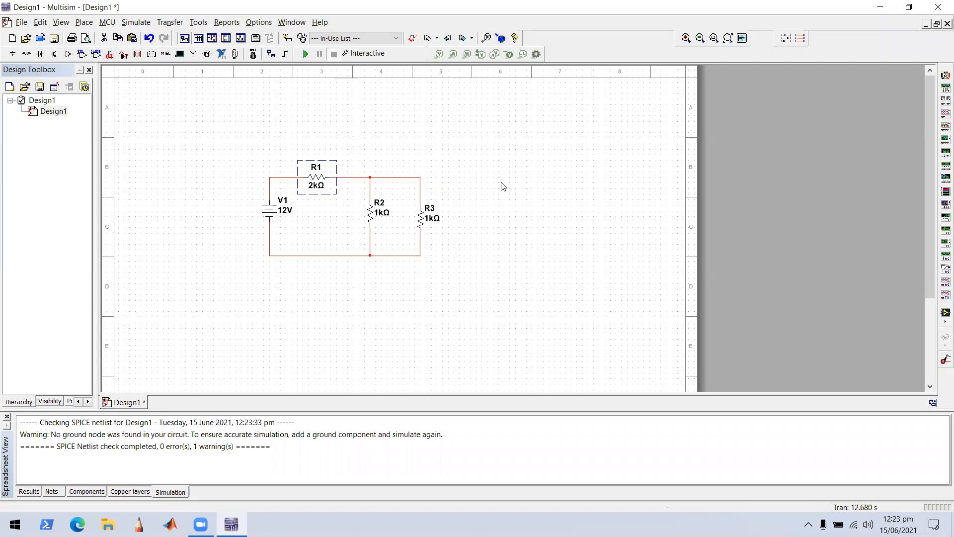
- Place a multimeter instrument above and to the right of resistor R3
click(940, 78)
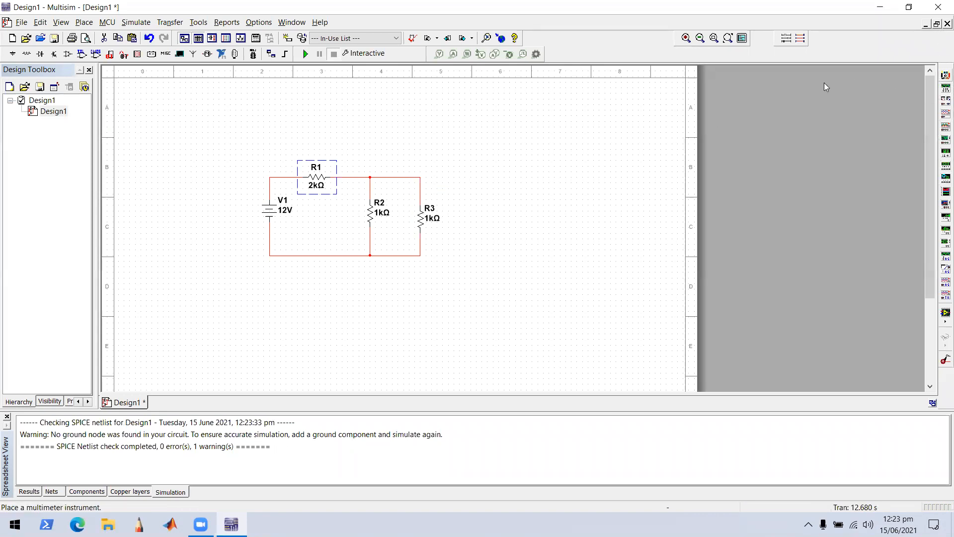
click(941, 79)
click(679, 110)
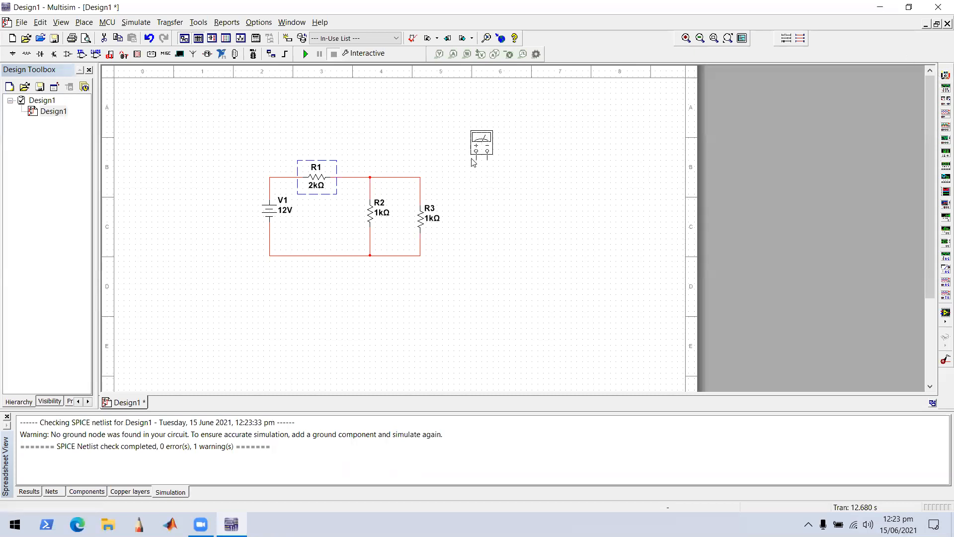
click(472, 157)
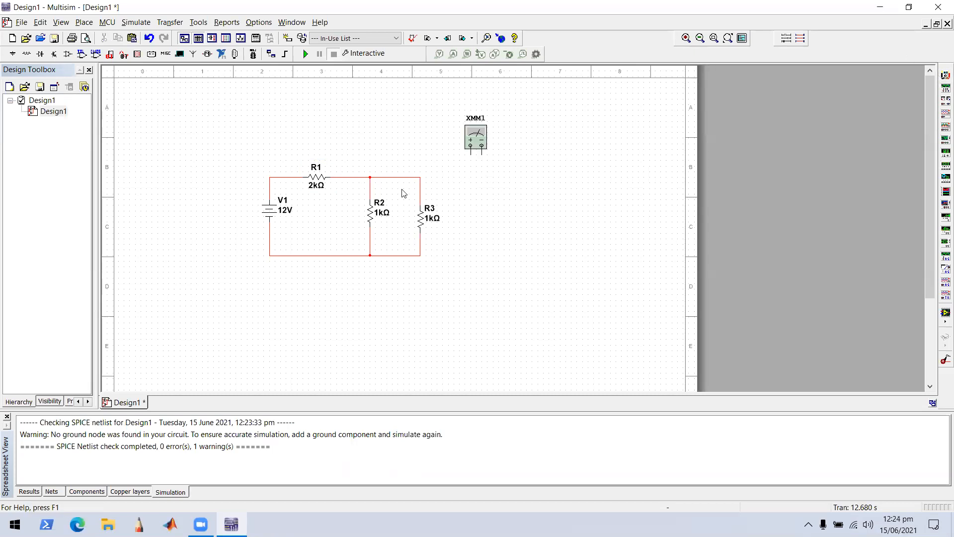
- Connect the multimeter across R2, wiring its positive terminal to the upper junction and its negative terminal to the lower junction
click(471, 154)
click(373, 178)
click(368, 178)
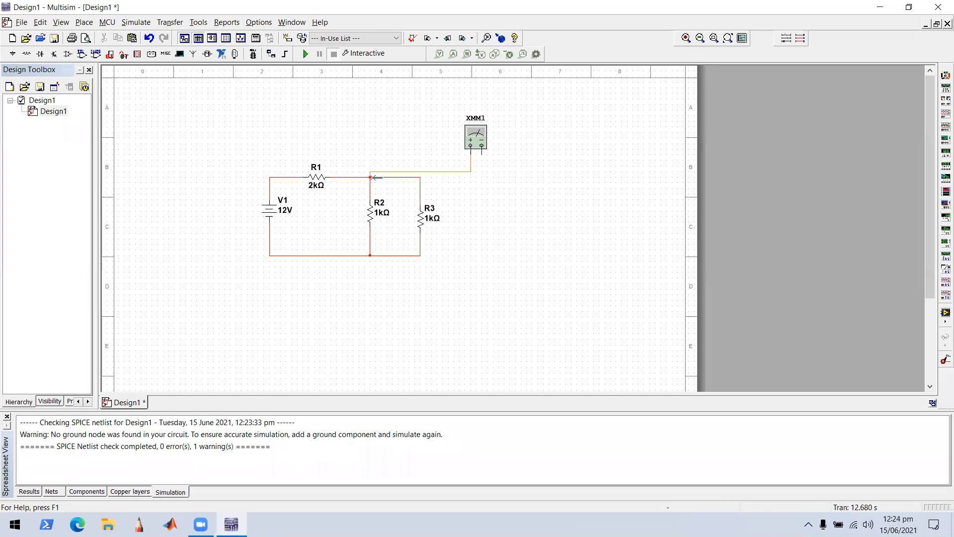
click(480, 154)
click(371, 257)
- Place a GROUND from the POWER_SOURCES family on the return wire between V1 and R2, and close the component browser
click(13, 54)
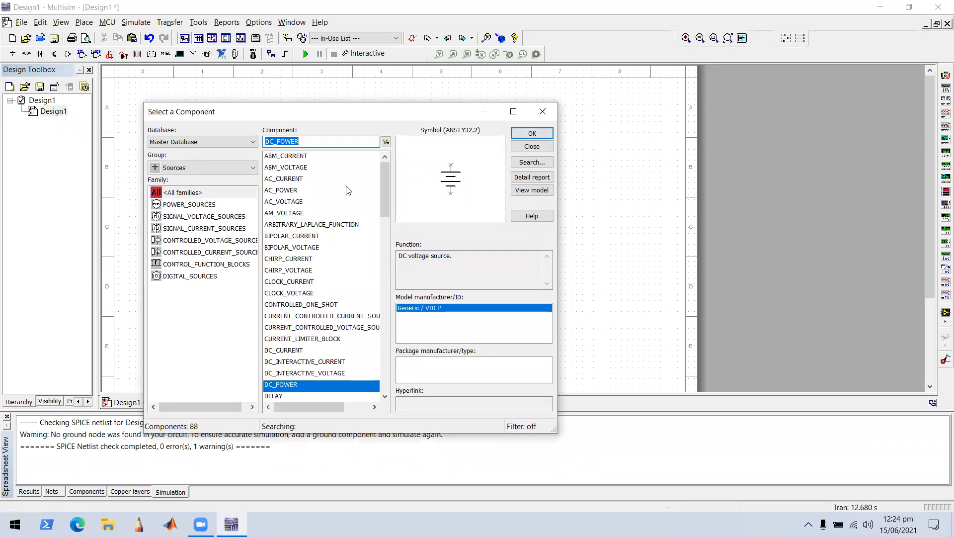
click(192, 168)
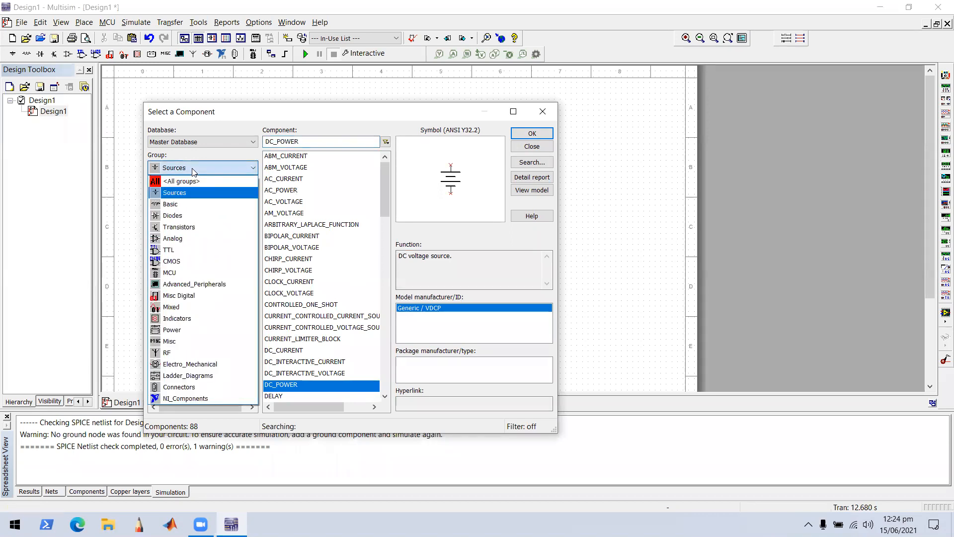
click(177, 193)
click(208, 205)
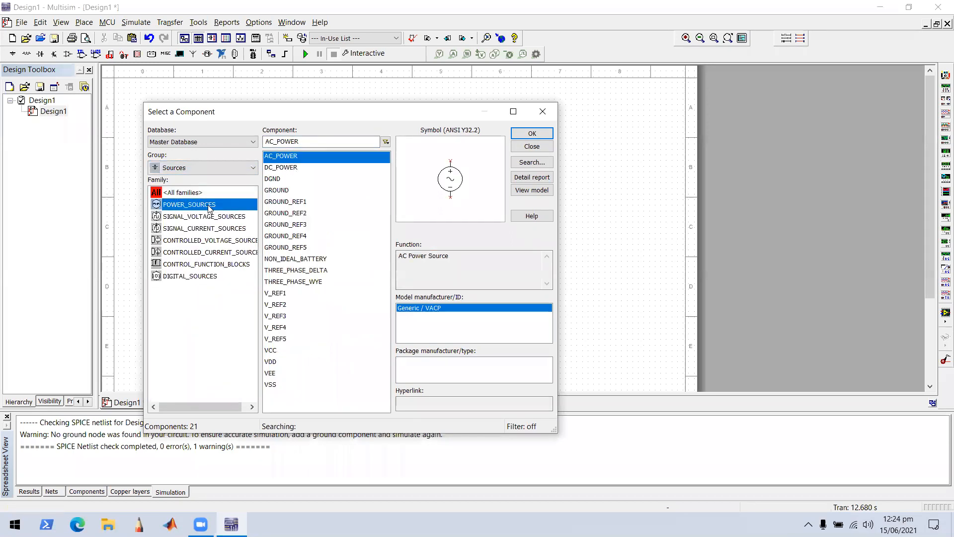
click(293, 191)
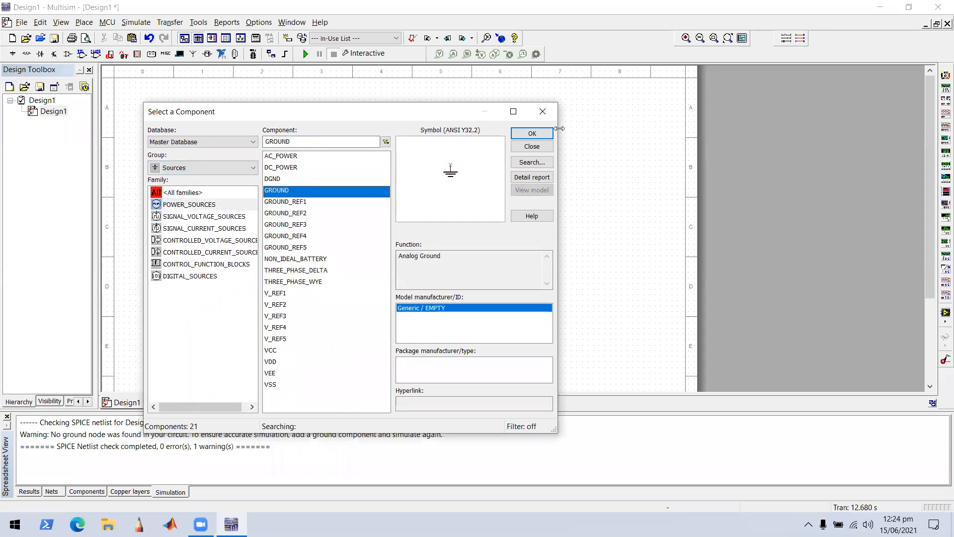
click(532, 133)
click(343, 261)
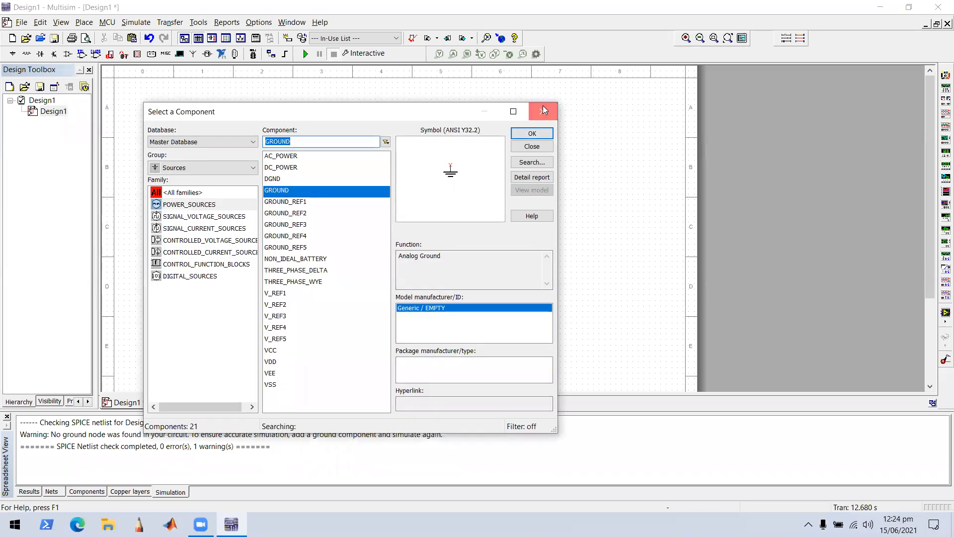
click(549, 108)
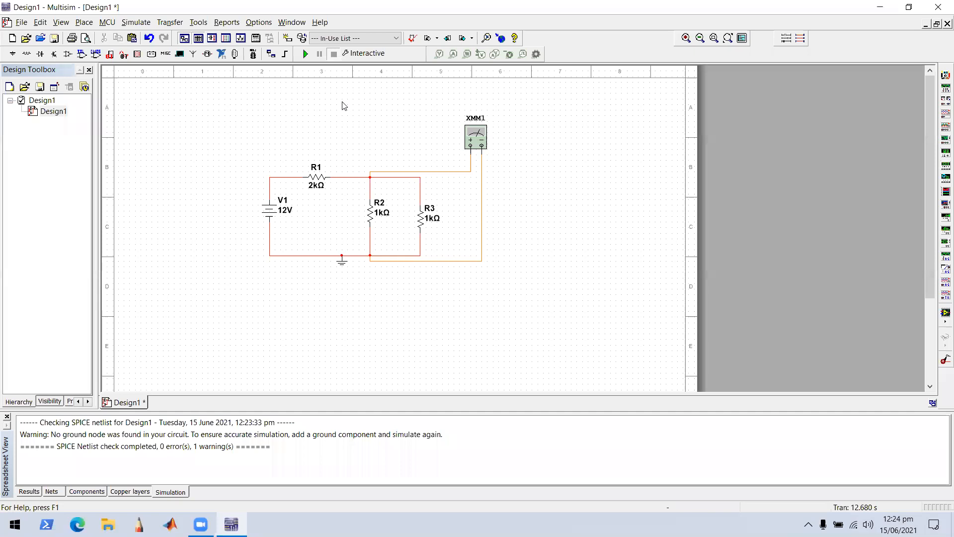
- Run the interactive simulation and read the DC voltage across R2 on the multimeter, closing its readout afterward
click(305, 54)
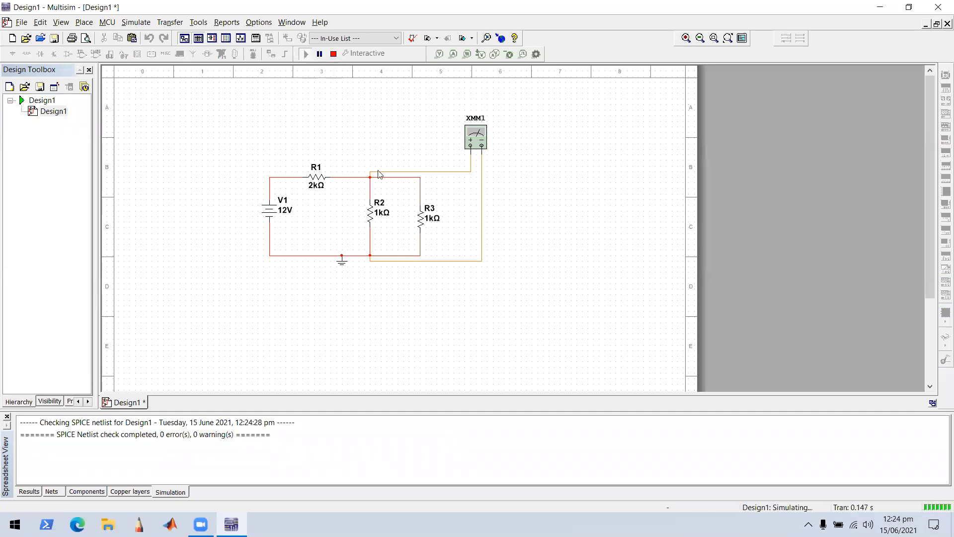
double_click(473, 138)
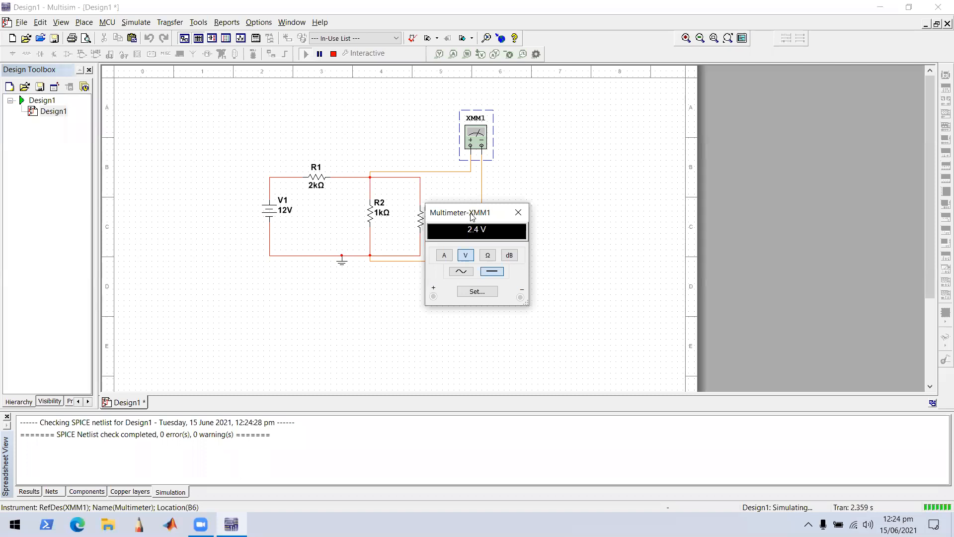
drag(473, 216, 567, 153)
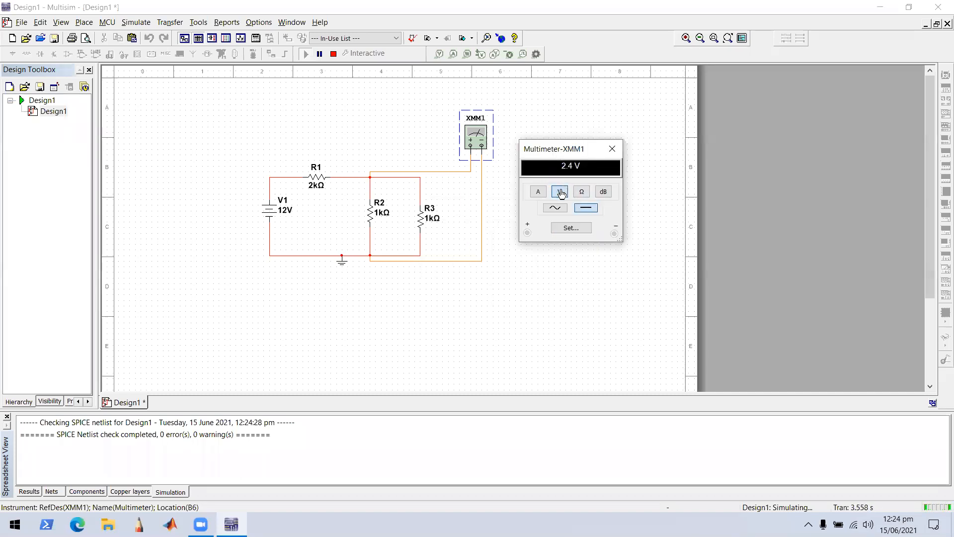
click(615, 149)
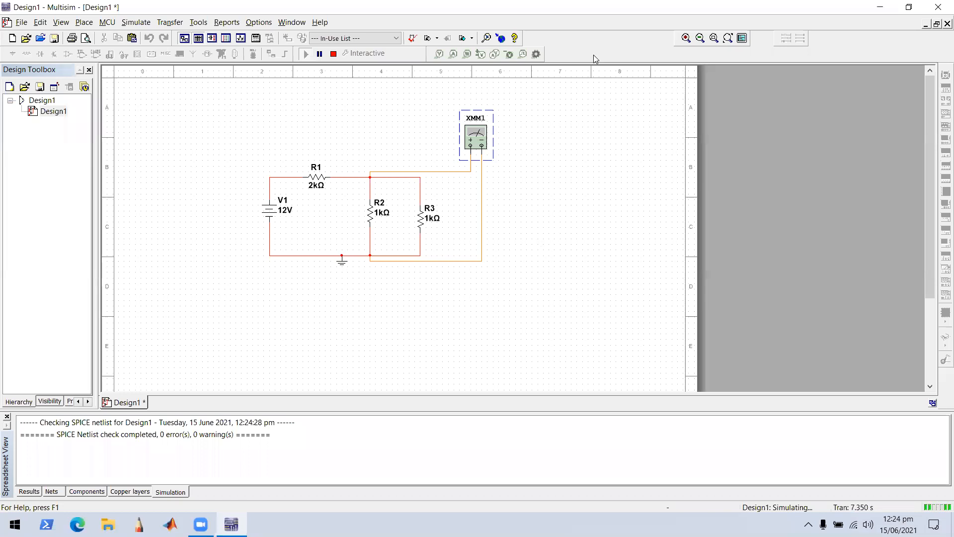
- Enlarge the schematic and recheck the multimeter's DC voltage reading beside the circuit
click(686, 38)
click(686, 38)
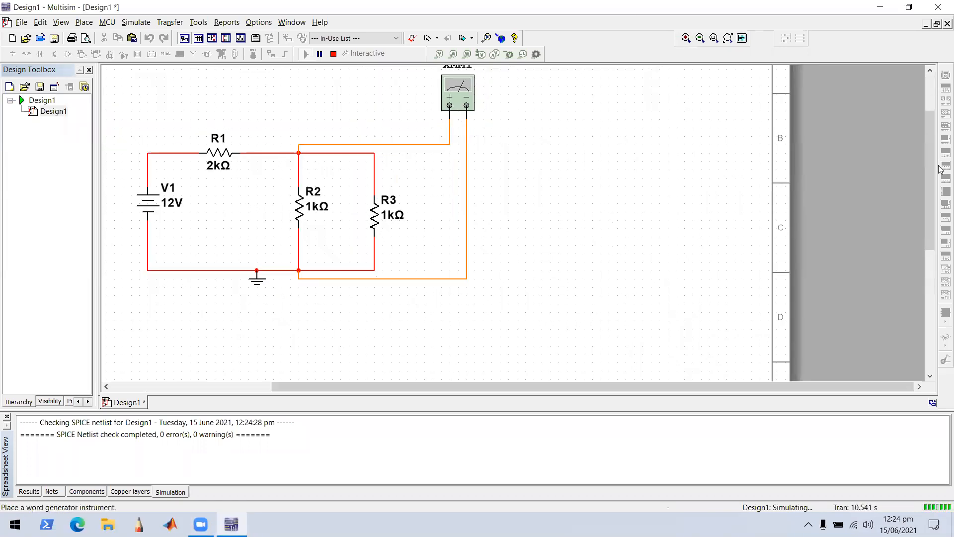
drag(927, 172, 924, 158)
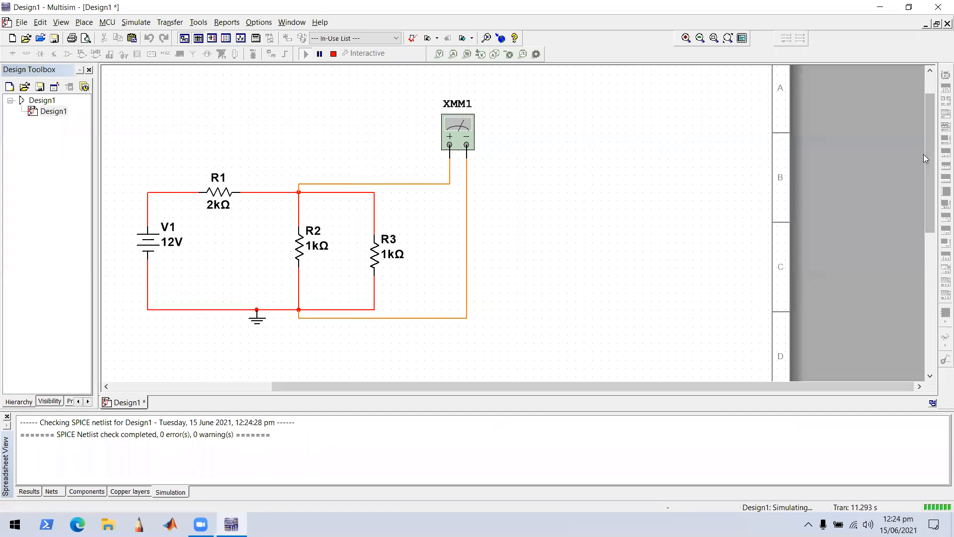
double_click(476, 113)
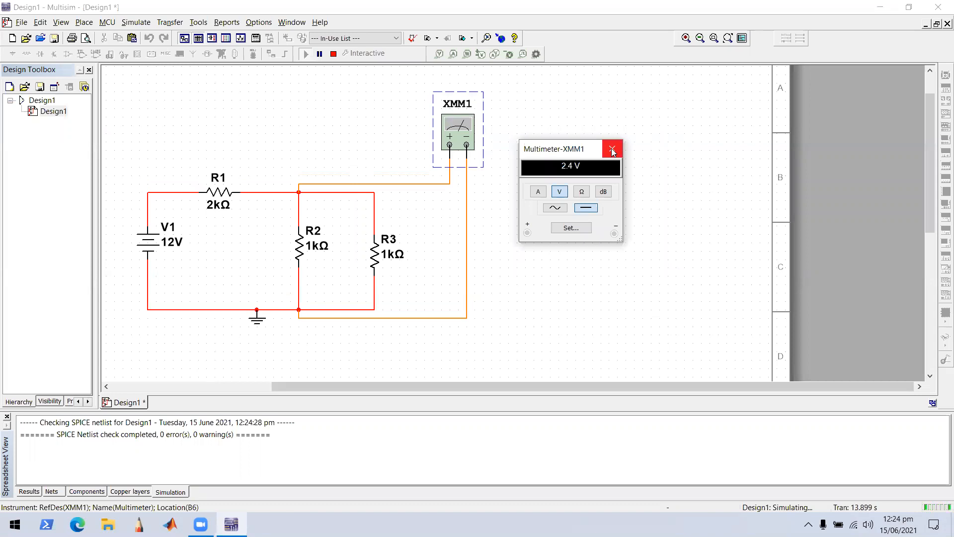
click(612, 150)
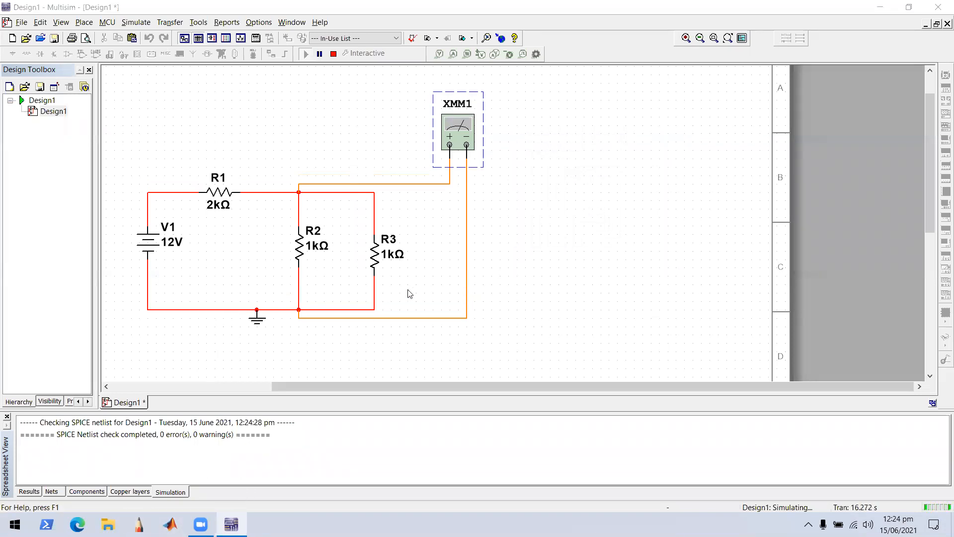
- Switch to Autodesk SketchBook, write 12 as the source value, draw the upper input wire and erase the misdrawn lower line
click(140, 524)
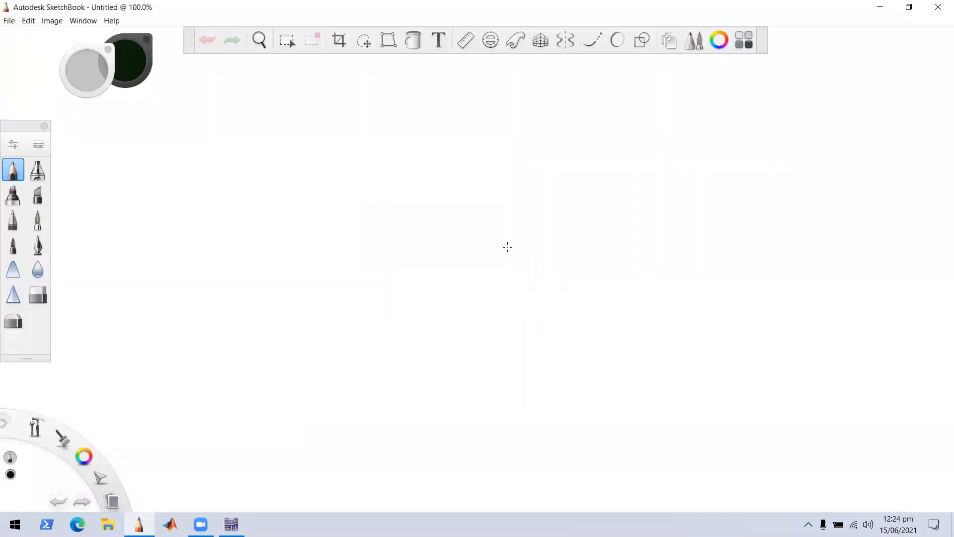
mouse_move(209, 208)
mouse_down()
mouse_move(206, 217)
mouse_move(232, 219)
mouse_up()
drag(241, 172, 336, 179)
drag(228, 258, 346, 264)
click(336, 180)
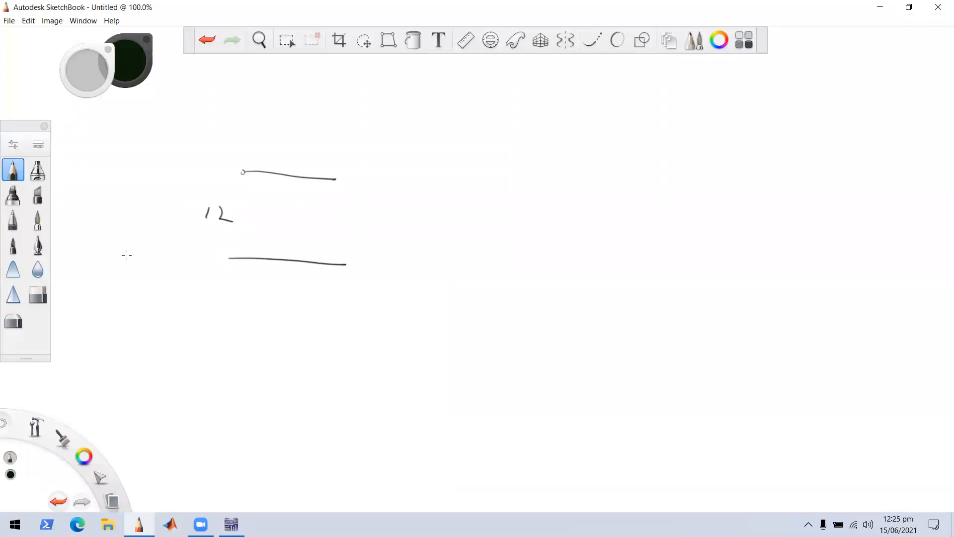
click(38, 294)
click(273, 292)
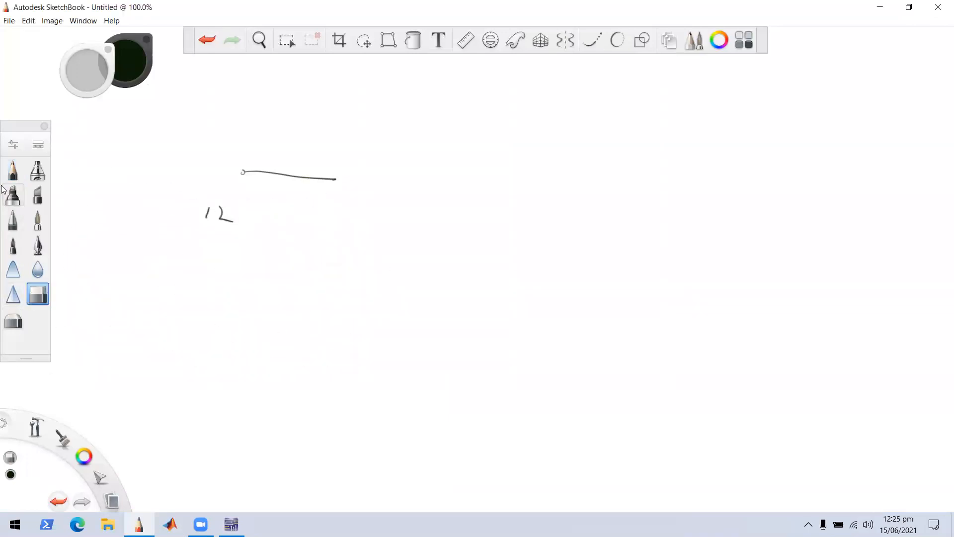
- Sketch the series resistor at the end of the upper wire with the Pencil and label it 2k
click(13, 172)
mouse_move(336, 179)
mouse_down()
mouse_move(353, 167)
mouse_move(398, 184)
mouse_move(402, 167)
mouse_up()
drag(358, 136, 409, 144)
drag(403, 139, 404, 151)
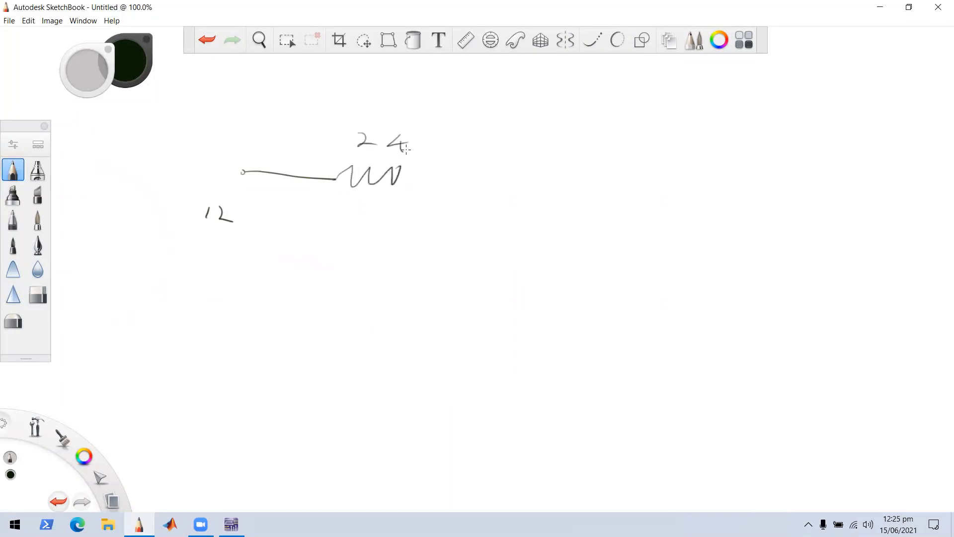
- Check the Multisim schematic, return to SketchBook and draw the two parallel resistor branches with the lower return wire
click(231, 525)
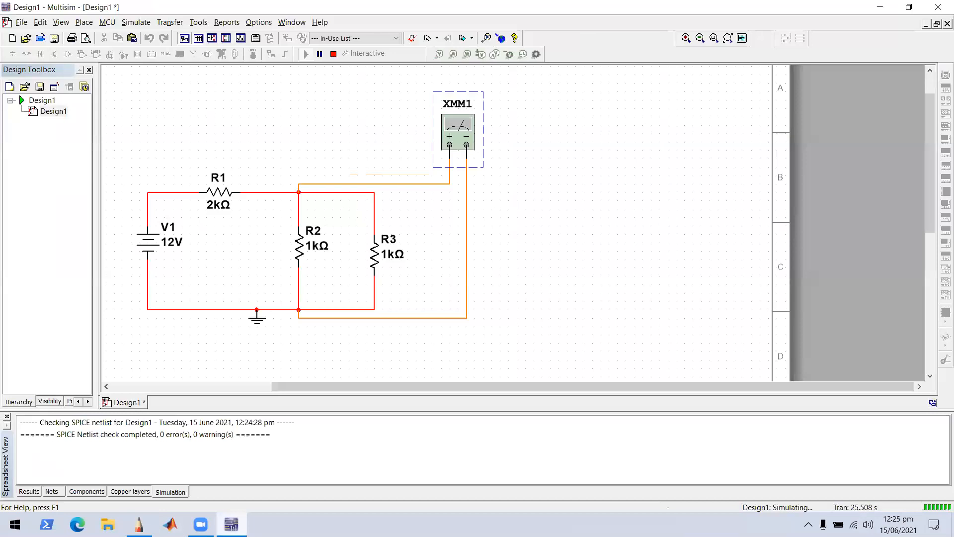
click(140, 525)
mouse_move(401, 167)
mouse_down()
mouse_move(405, 179)
mouse_move(433, 174)
mouse_move(478, 204)
mouse_move(472, 257)
mouse_up()
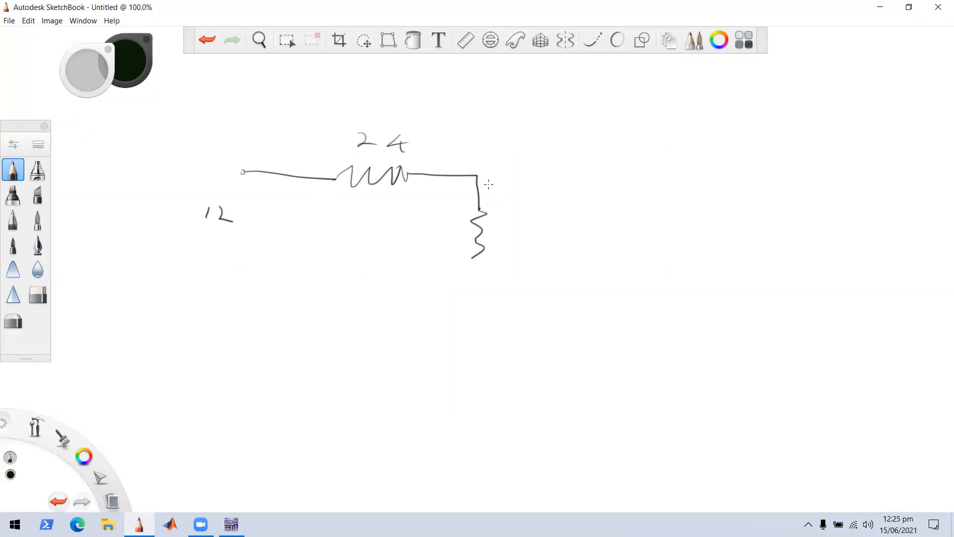
mouse_move(480, 175)
mouse_down()
mouse_move(532, 213)
mouse_move(523, 228)
mouse_move(531, 294)
mouse_up()
mouse_move(472, 258)
mouse_down()
mouse_move(478, 297)
mouse_move(526, 295)
mouse_move(249, 303)
mouse_up()
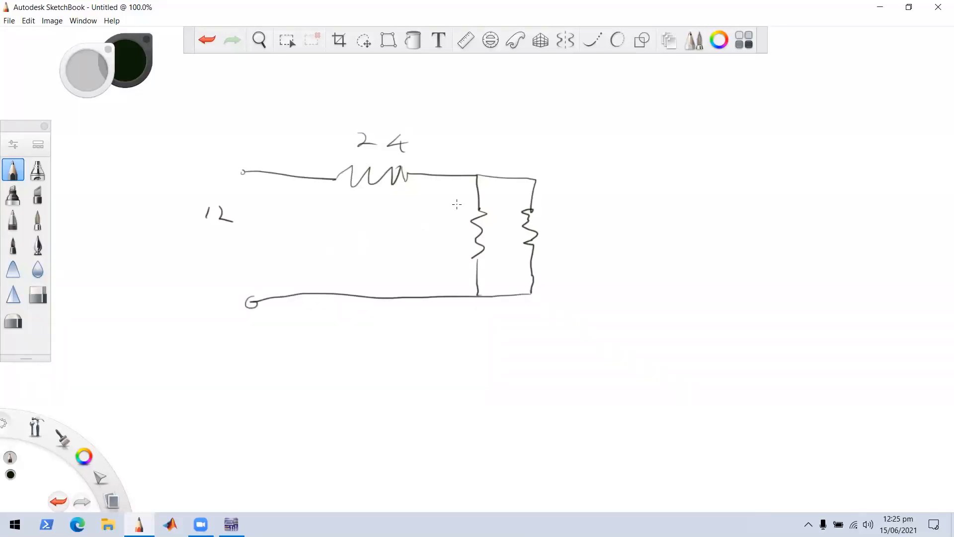
- Label both parallel resistors 1k and draw short output leads from their upper and lower junctions
drag(431, 231, 428, 248)
mouse_move(442, 229)
mouse_down()
mouse_move(441, 249)
mouse_move(449, 245)
mouse_up()
mouse_move(512, 225)
mouse_down()
mouse_move(500, 240)
mouse_move(520, 245)
mouse_up()
drag(477, 175, 515, 150)
drag(478, 298, 500, 314)
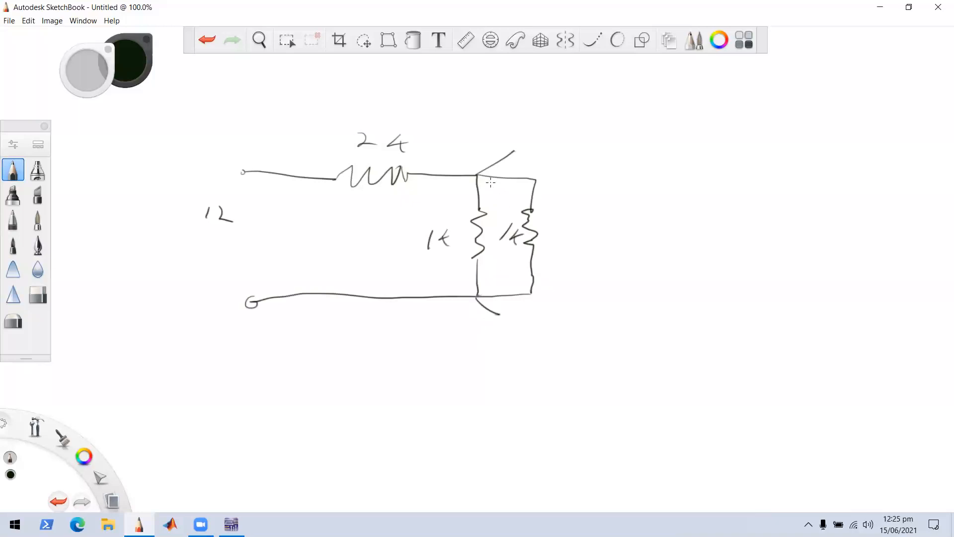
- Draw a box around the two parallel 1k resistors
drag(450, 194, 562, 202)
drag(551, 275, 420, 273)
drag(466, 193, 417, 197)
- Sketch the equivalent circuit beside the original, with a 2k series resistor, one shunt resistor and two input terminals
drag(628, 185, 762, 177)
drag(699, 144, 736, 149)
mouse_move(730, 145)
mouse_down()
mouse_move(739, 163)
mouse_move(787, 180)
mouse_move(776, 235)
mouse_move(790, 286)
mouse_move(644, 289)
mouse_up()
drag(627, 183, 626, 185)
drag(645, 290, 643, 291)
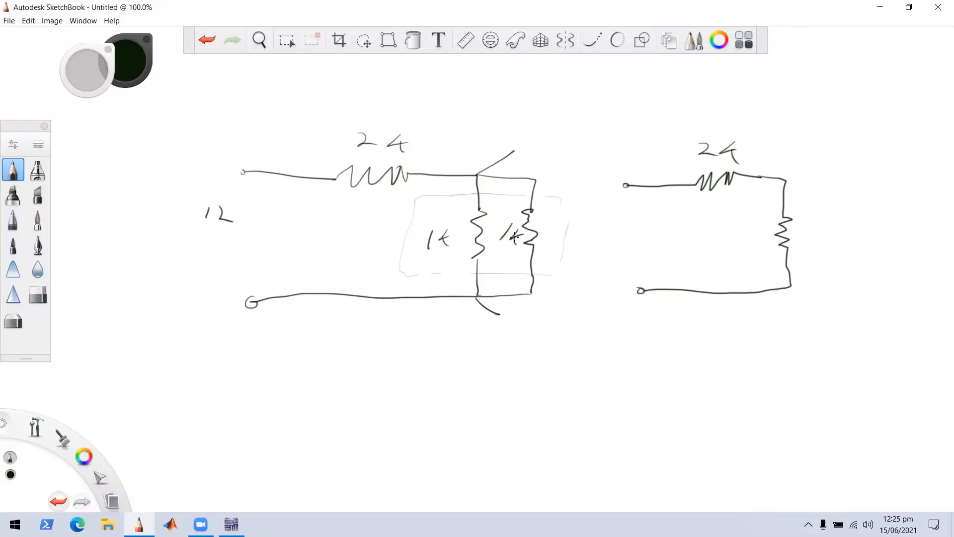
- Label the equivalent shunt resistor 500 Ω and add output leads at its upper and lower nodes
drag(820, 230, 900, 238)
drag(784, 180, 816, 170)
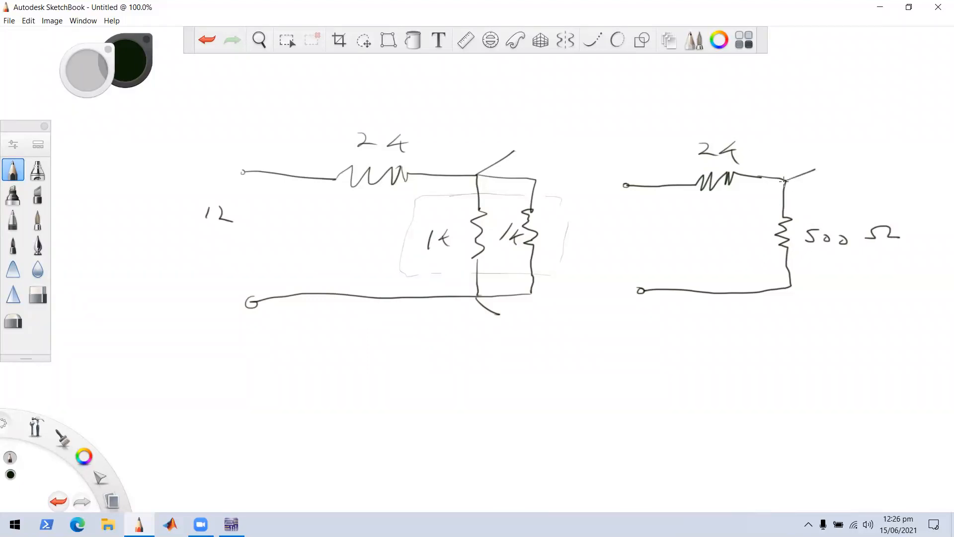
drag(790, 286, 814, 287)
drag(812, 287, 829, 289)
- Write the voltage divider expression 12 × 500/2500 Ω below the equivalent circuit
drag(734, 365, 756, 379)
drag(778, 365, 764, 383)
drag(790, 370, 867, 373)
drag(734, 345, 808, 343)
mouse_move(751, 314)
mouse_down()
mouse_move(748, 326)
mouse_move(760, 318)
mouse_up()
mouse_move(785, 319)
mouse_down()
mouse_move(778, 325)
mouse_move(784, 318)
mouse_up()
drag(710, 336, 691, 353)
drag(691, 340, 708, 353)
drag(652, 323, 651, 340)
drag(657, 326, 673, 340)
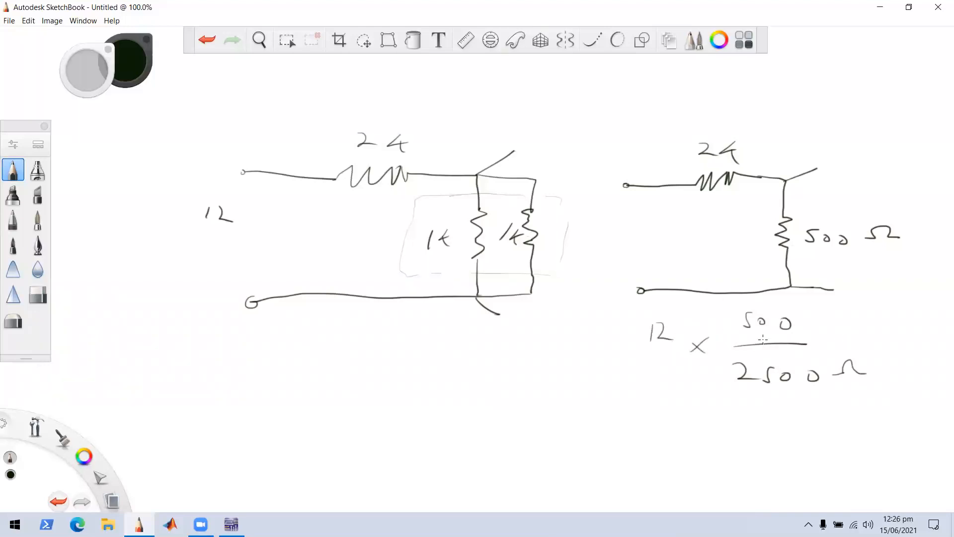
- Open Calculator and begin a multiplication with 12 as the first factor
key(super+r)
click(94, 486)
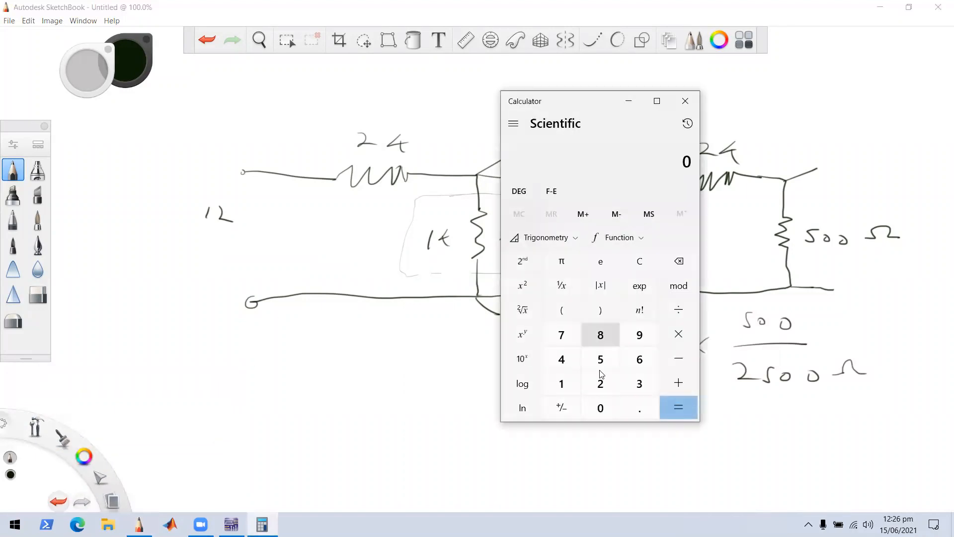
click(562, 383)
click(605, 389)
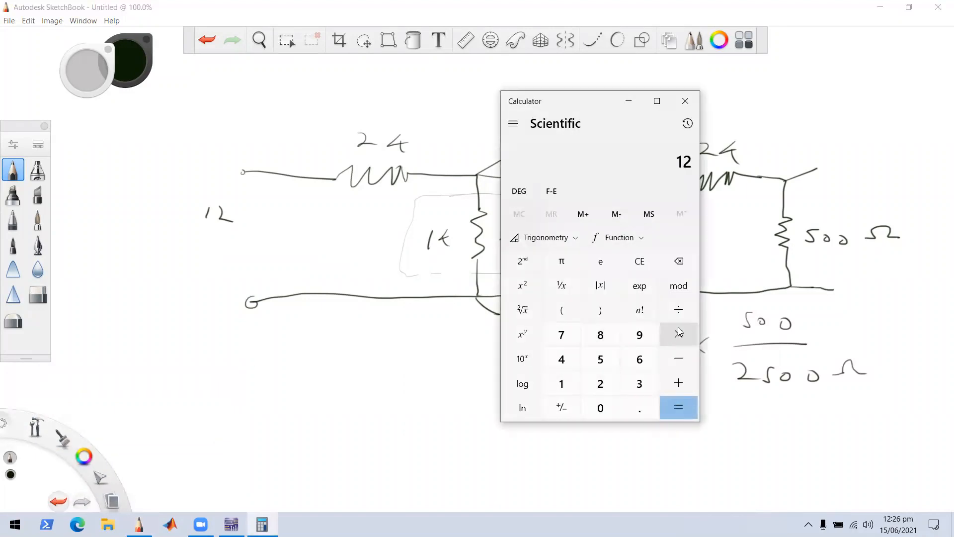
click(678, 334)
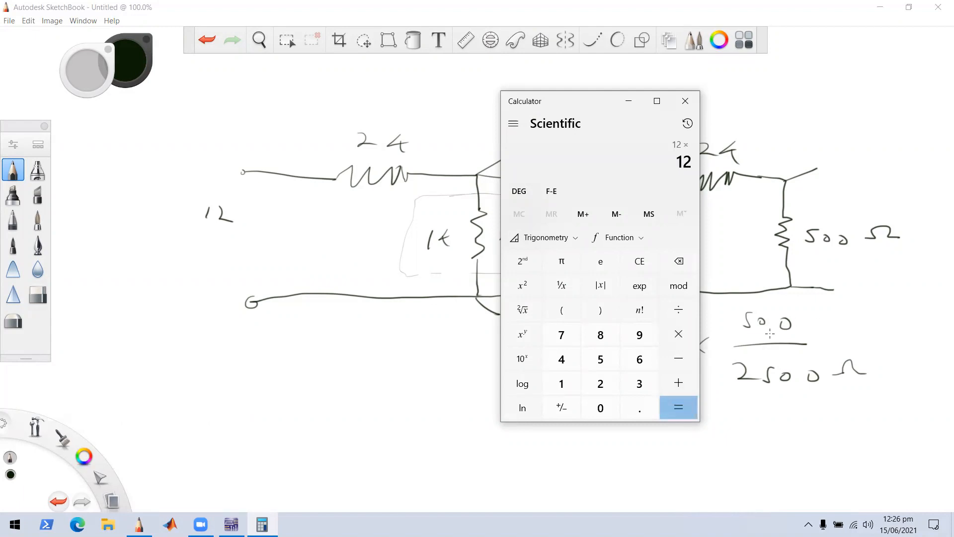
- Write the simplified ratio 1/5 = 0.2 below the voltage divider expression
click(774, 426)
drag(778, 415, 760, 443)
mouse_move(784, 441)
mouse_down()
mouse_move(770, 457)
mouse_move(823, 438)
mouse_move(826, 445)
mouse_up()
drag(838, 438, 890, 457)
click(863, 446)
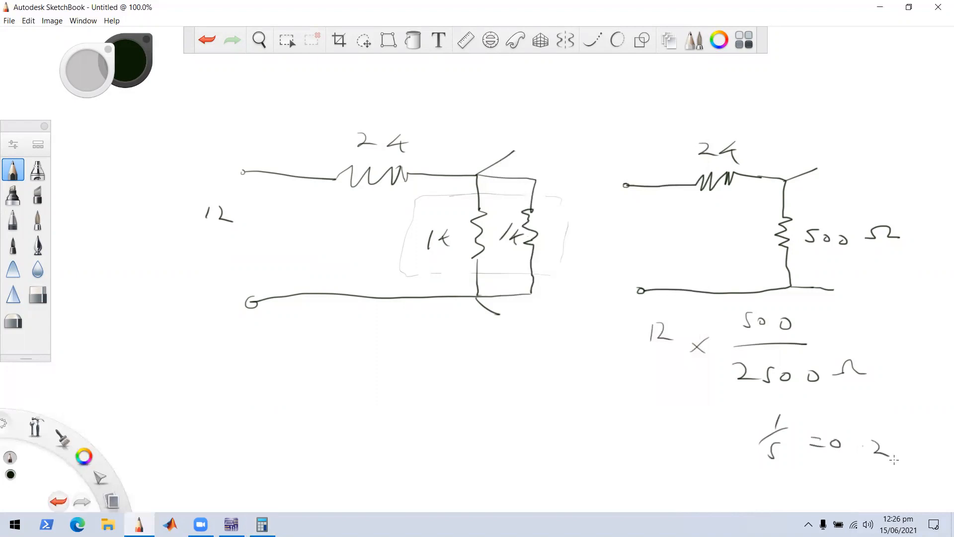
- Return to Calculator, compute 12 × 0.2 and close it
click(262, 525)
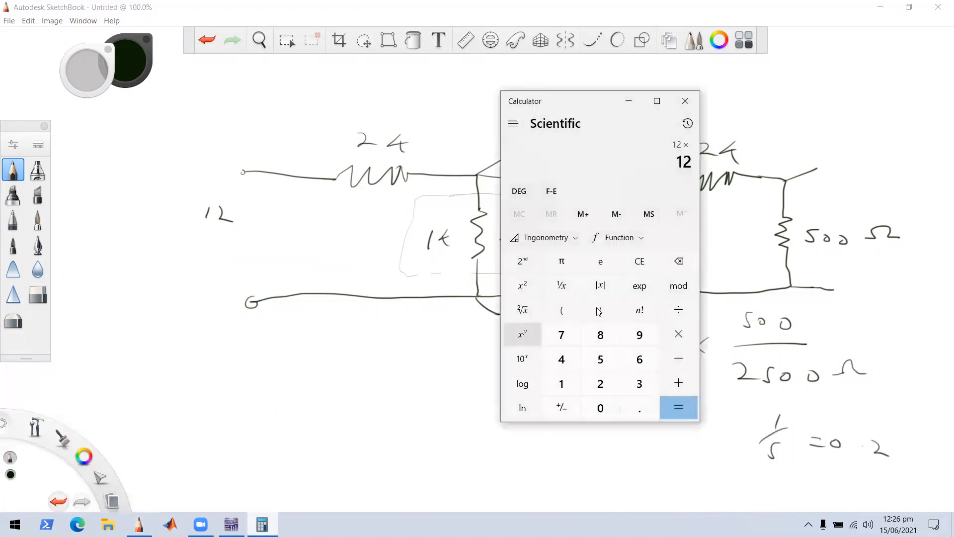
click(601, 408)
click(639, 408)
click(610, 395)
click(679, 408)
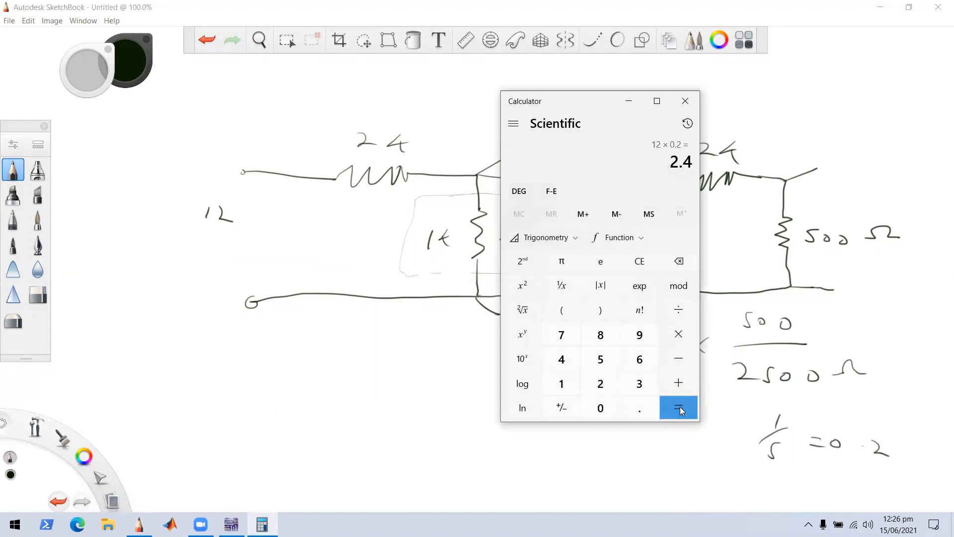
click(686, 101)
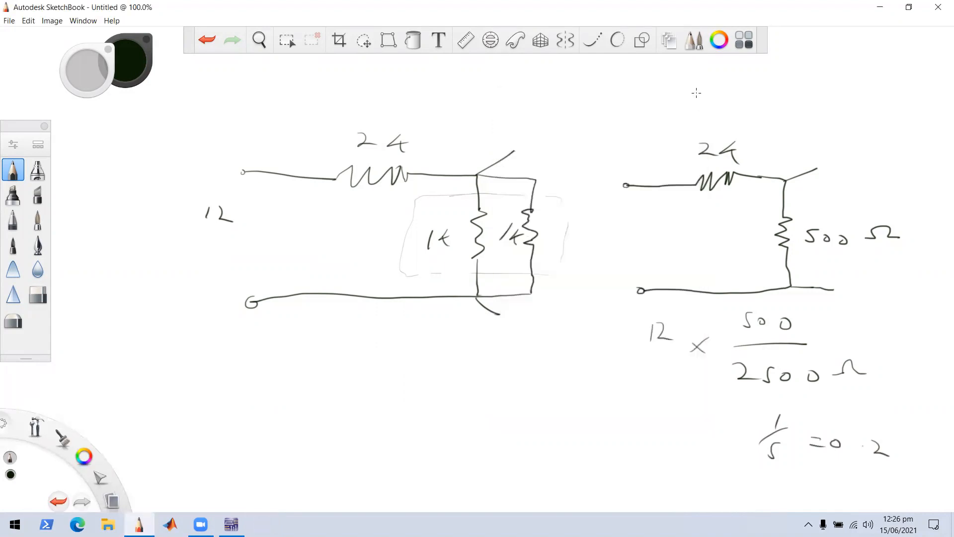
- Switch back to Multisim and open the multimeter to compare its DC voltage with the hand calculation
click(888, 7)
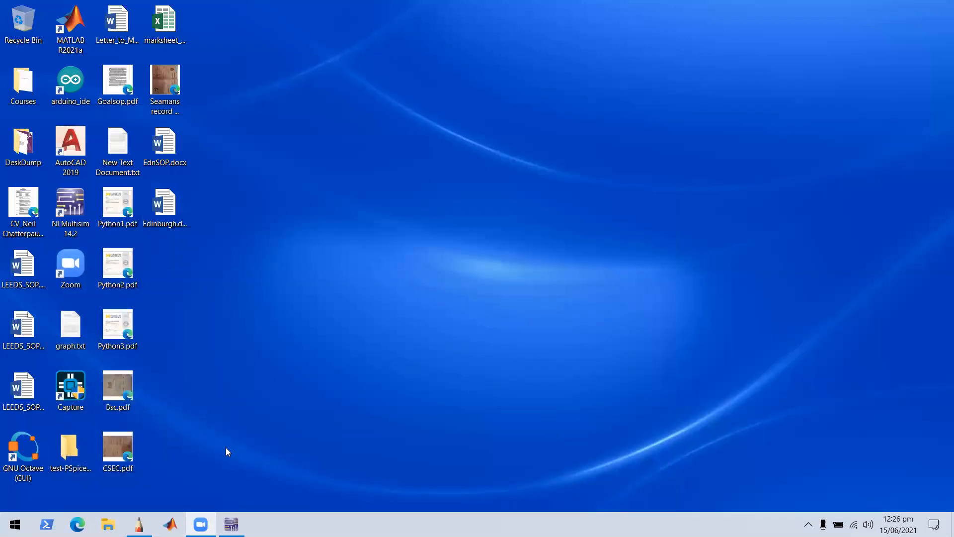
click(139, 525)
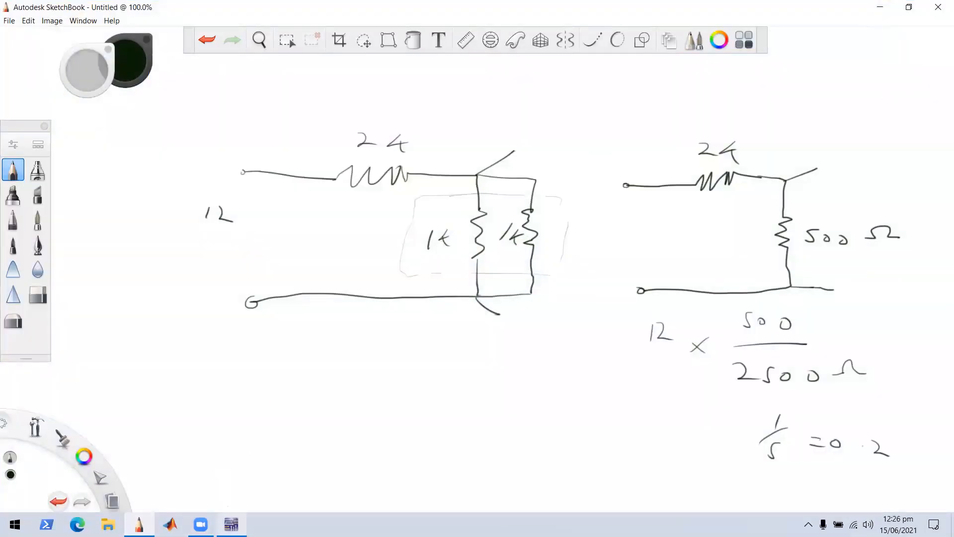
click(231, 525)
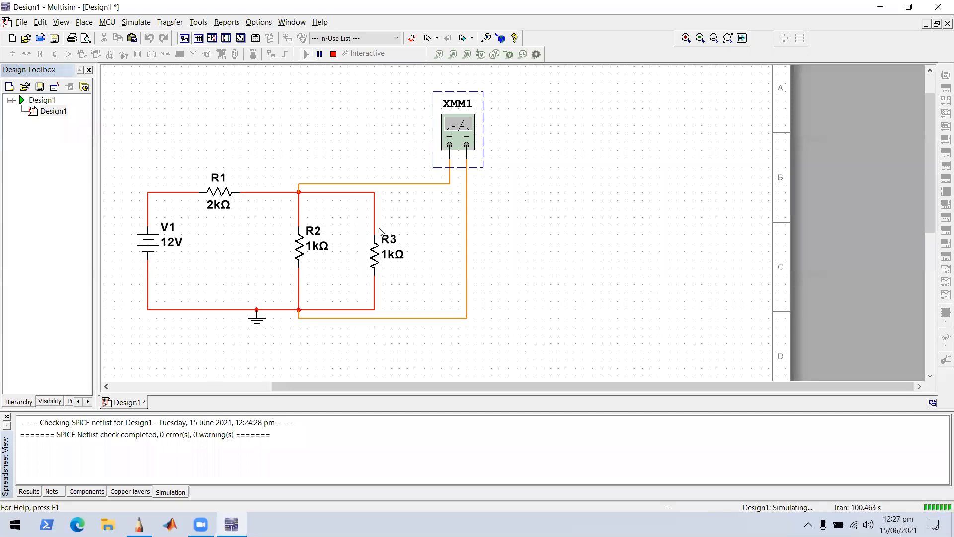
double_click(460, 129)
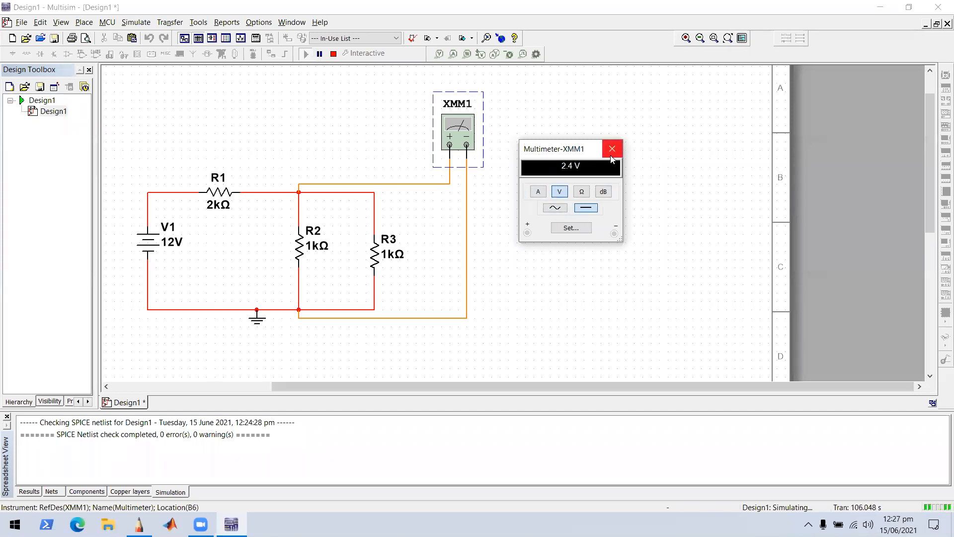
- Try the multimeter's resistance, voltage and current modes, switch it to AC and close its readout
click(582, 193)
click(556, 194)
click(539, 194)
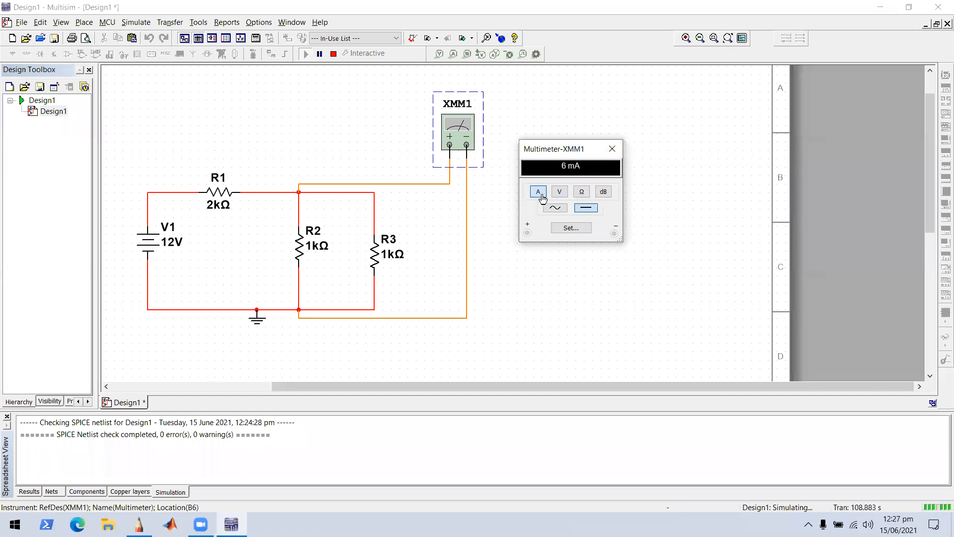
click(555, 208)
click(613, 149)
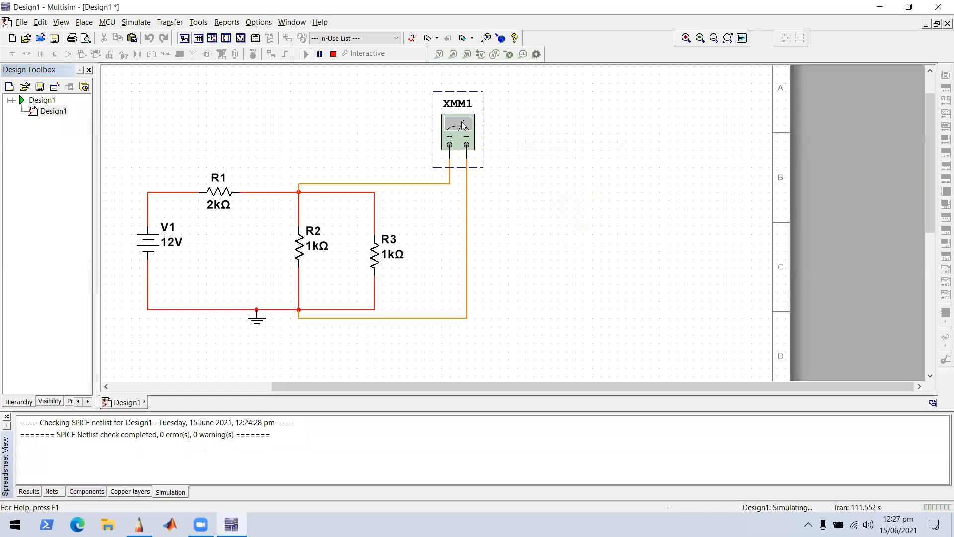
- Stop the simulation and delete multimeter XMM1 from the circuit
click(334, 54)
key(Delete)
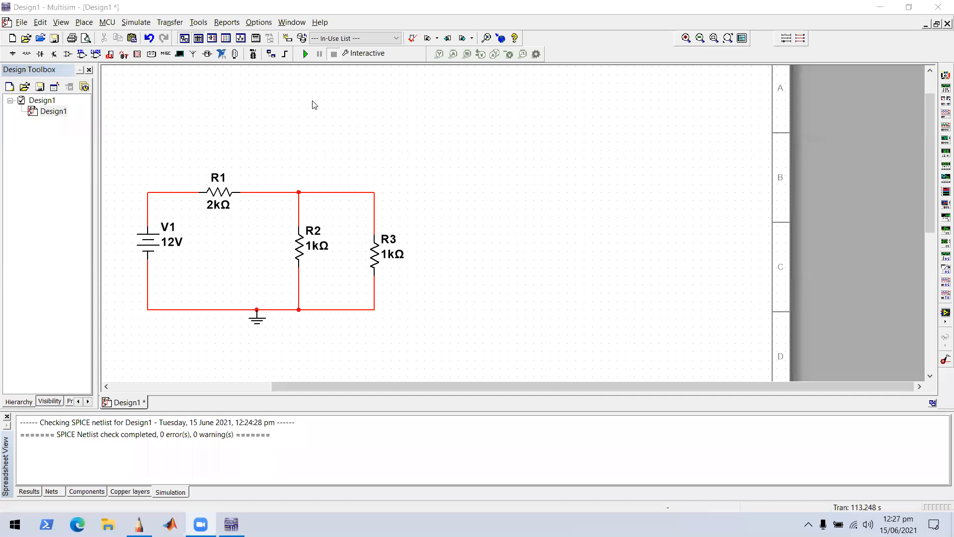
click(138, 23)
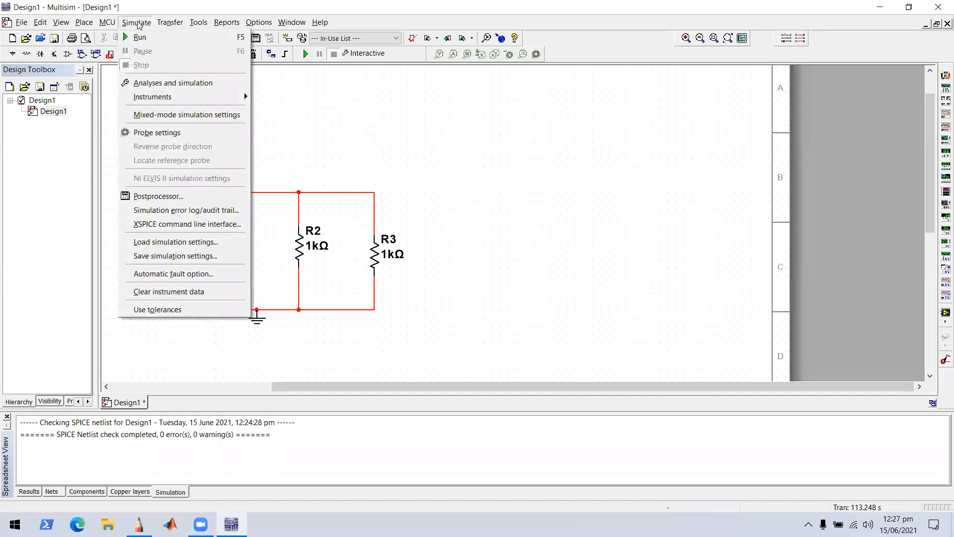
click(157, 83)
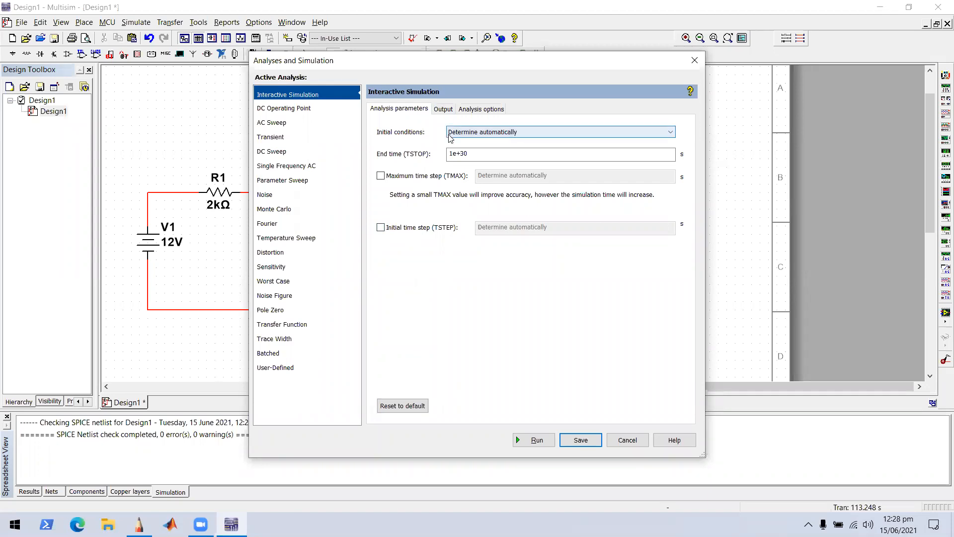
click(492, 155)
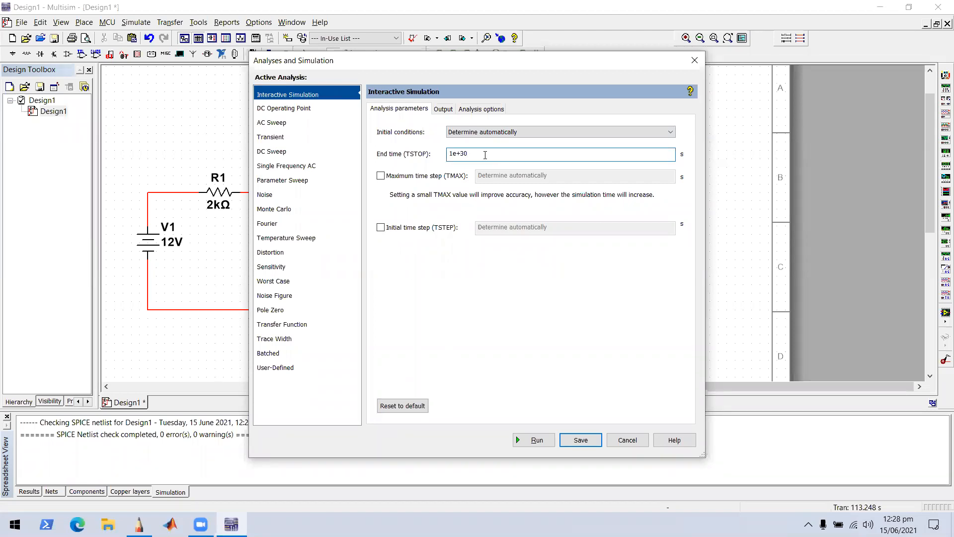
drag(474, 153, 454, 155)
key(BackSpace)
click(645, 440)
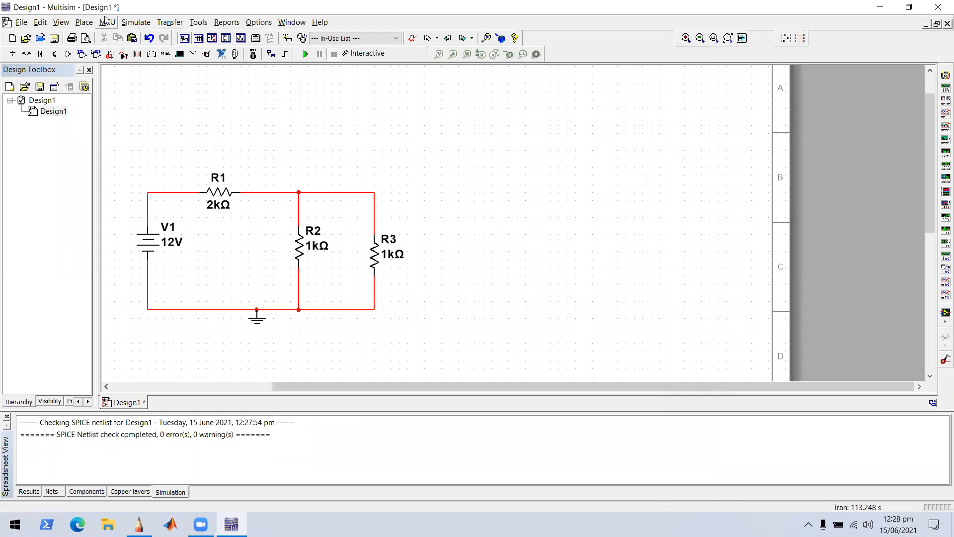
- Open the Analyses and Simulation settings and examine the end time (TSTOP) of the Interactive Simulation
click(136, 22)
click(159, 80)
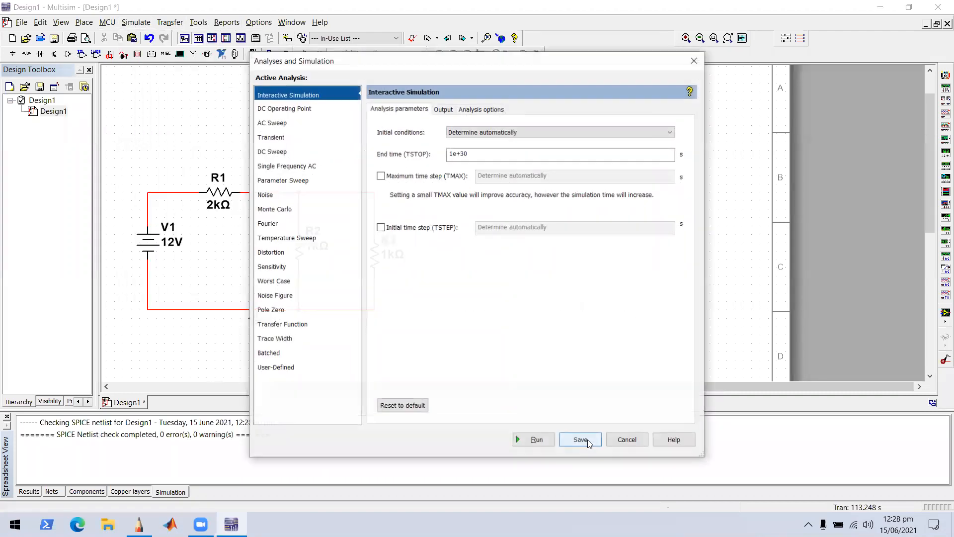
click(473, 154)
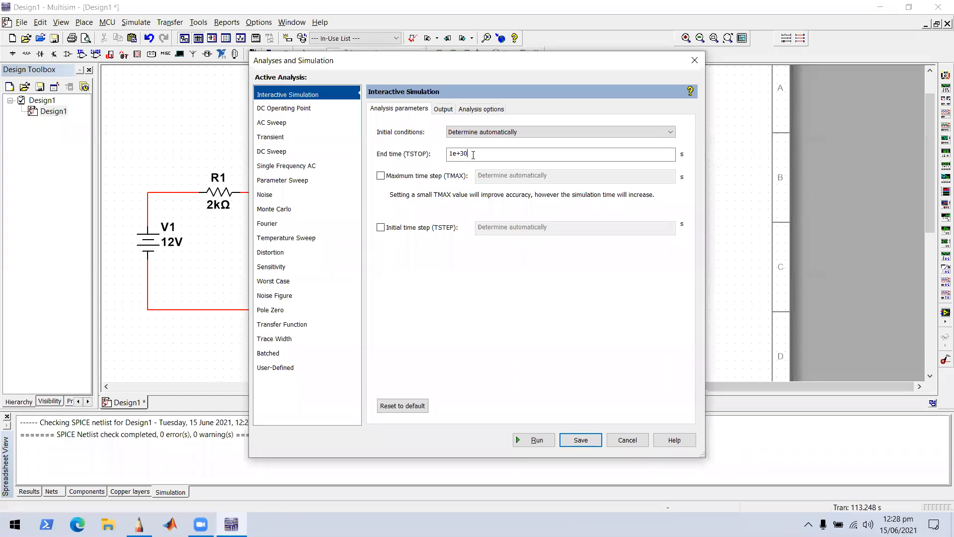
- Switch to SketchBook and handwrite 1e+30 with its meaning, 1·10 to the power +30, below the circuit sketch
click(139, 524)
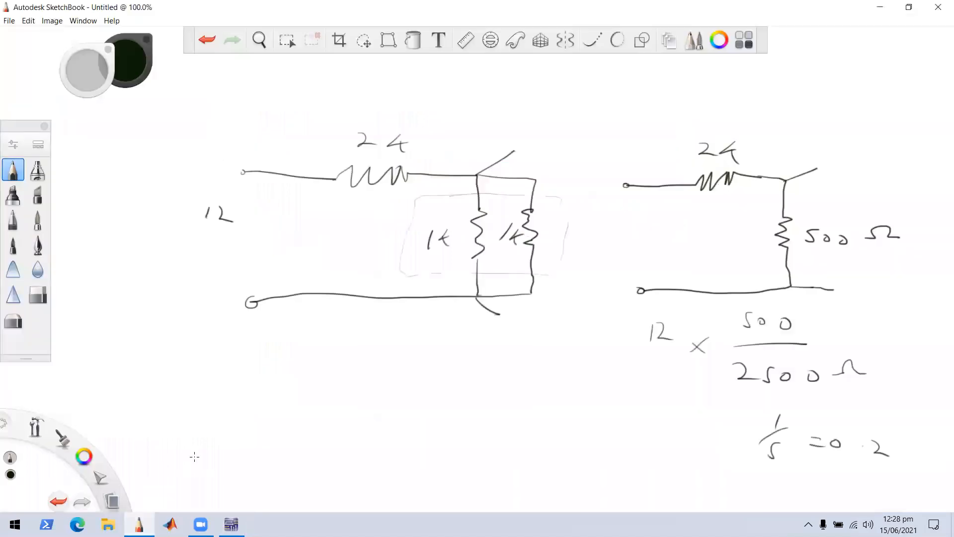
drag(239, 390, 238, 414)
drag(278, 391, 271, 414)
drag(283, 407, 321, 412)
drag(316, 402, 337, 411)
mouse_move(365, 399)
mouse_down()
mouse_move(357, 407)
mouse_move(367, 400)
mouse_up()
mouse_move(259, 453)
mouse_down()
mouse_move(259, 470)
mouse_move(295, 474)
mouse_move(376, 444)
mouse_up()
click(280, 463)
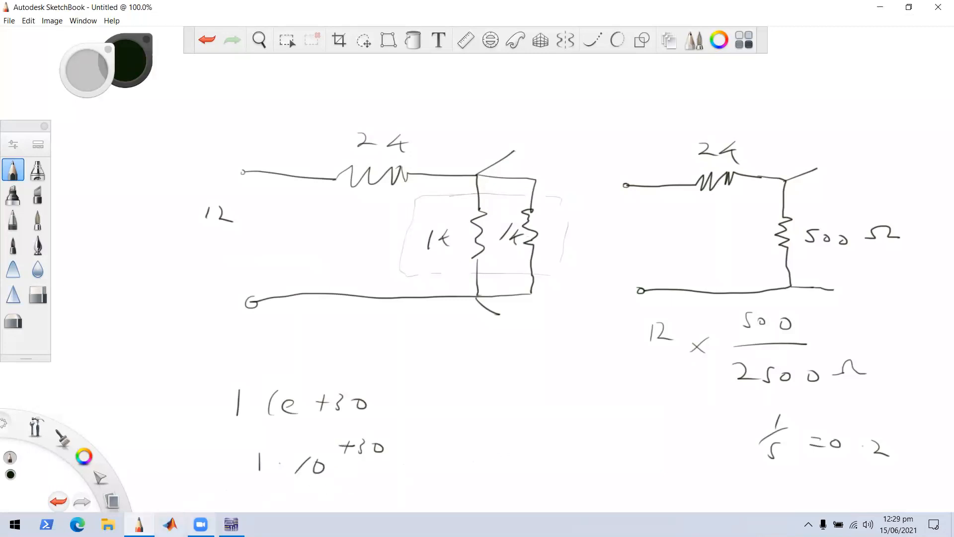
- Switch back to Multisim, choose the DC Operating Point analysis and add the source current I(V1) to its output variables
click(244, 523)
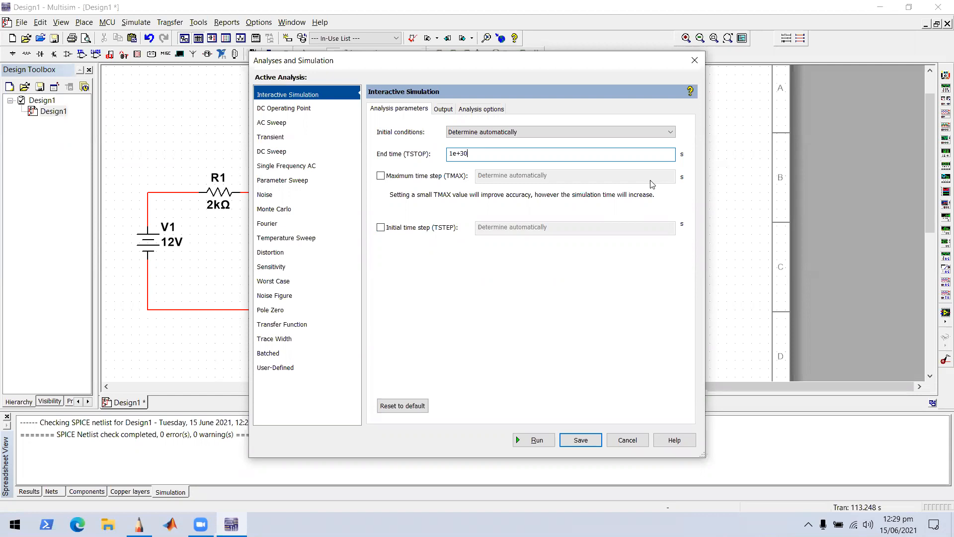
click(318, 108)
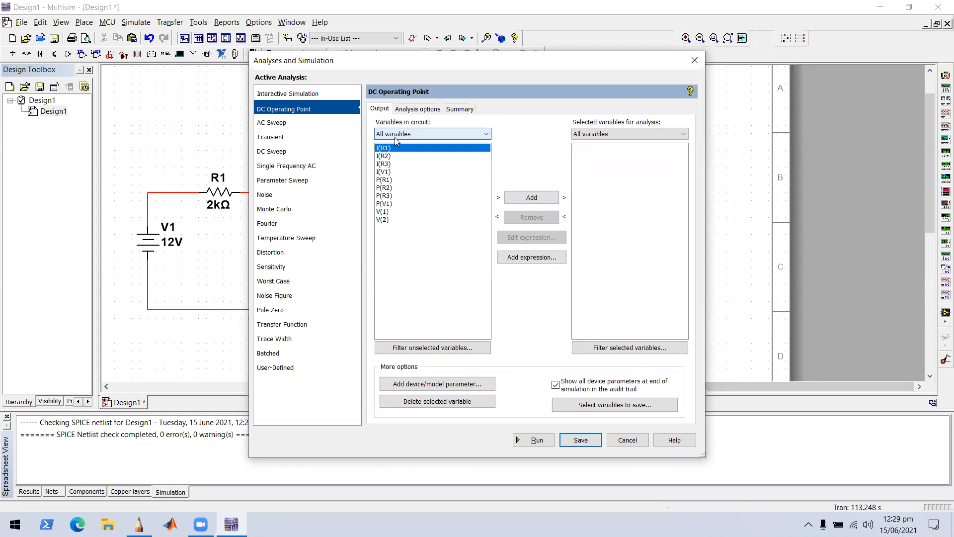
click(386, 173)
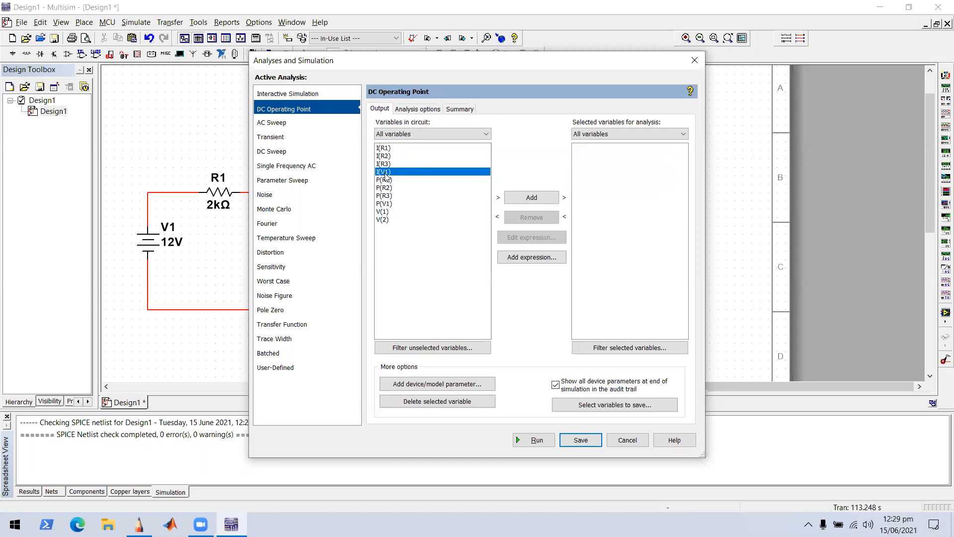
drag(321, 60, 365, 59)
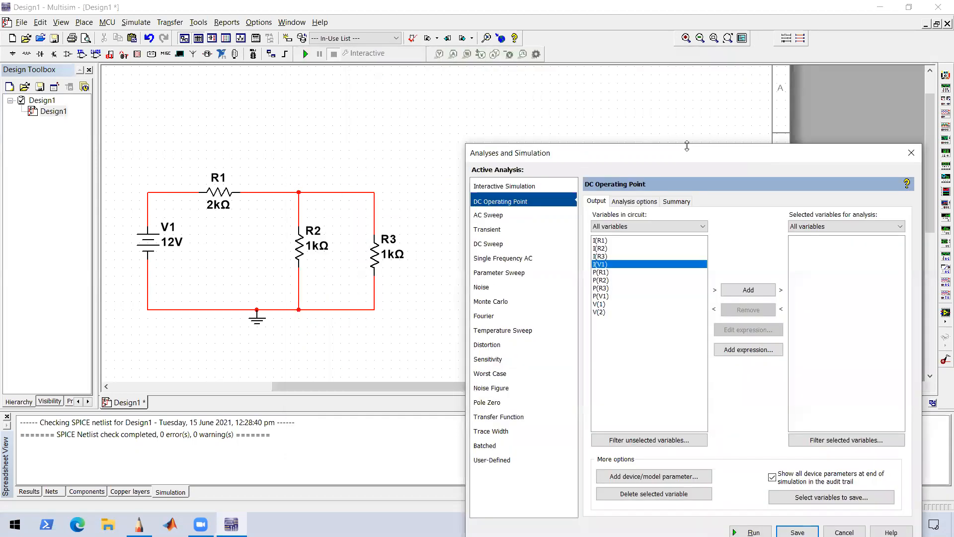
drag(515, 55, 687, 148)
drag(769, 160, 715, 90)
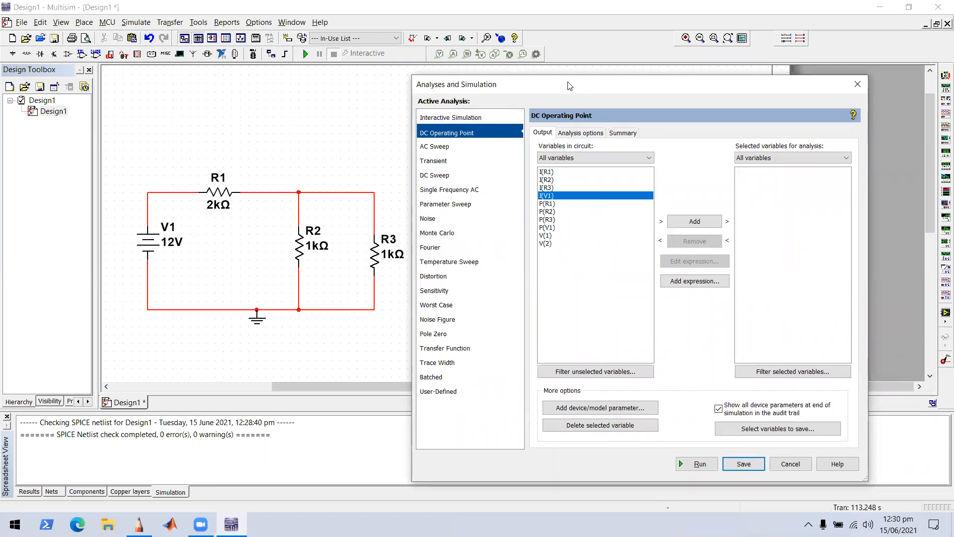
drag(569, 85, 374, 67)
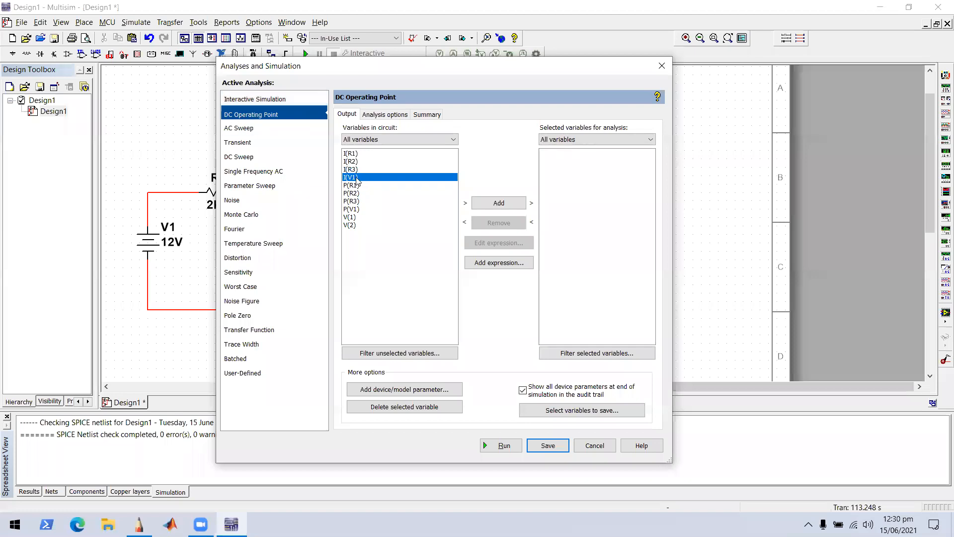
click(495, 204)
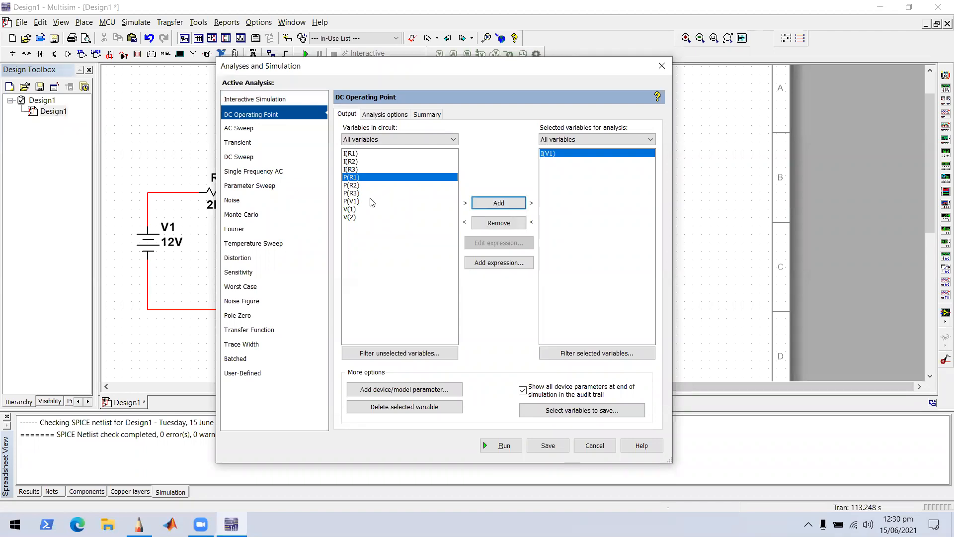
- Add the node voltages V(1) and V(2) to the variables selected for analysis
click(354, 210)
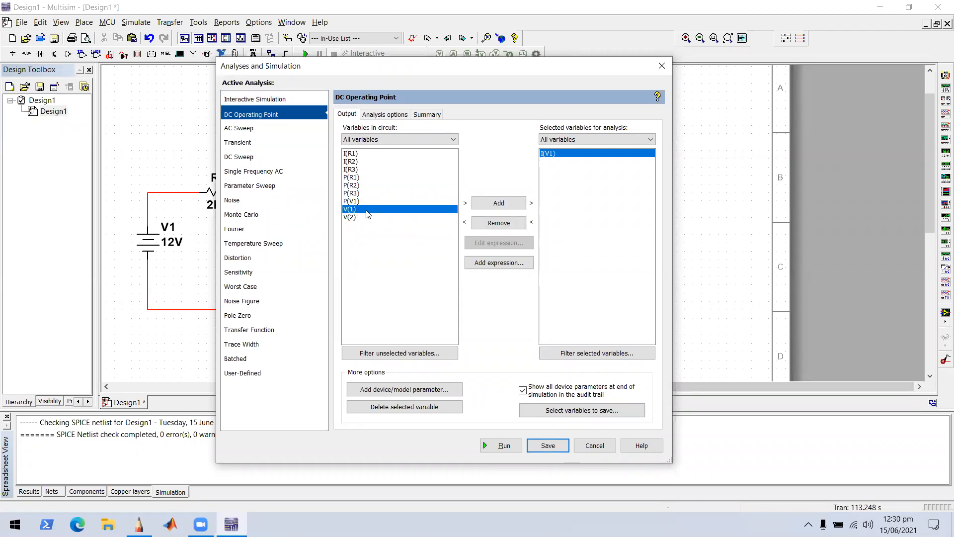
click(355, 217)
click(356, 209)
click(499, 202)
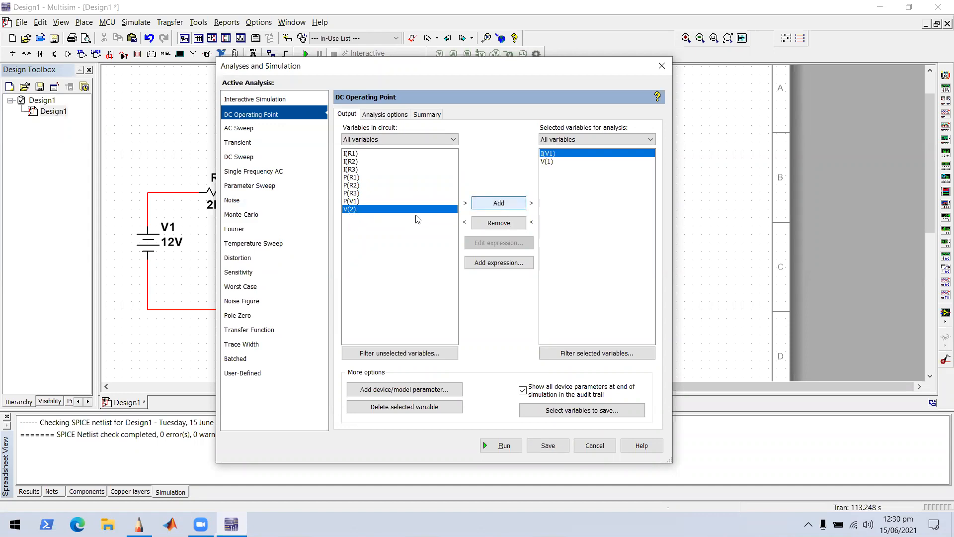
click(497, 203)
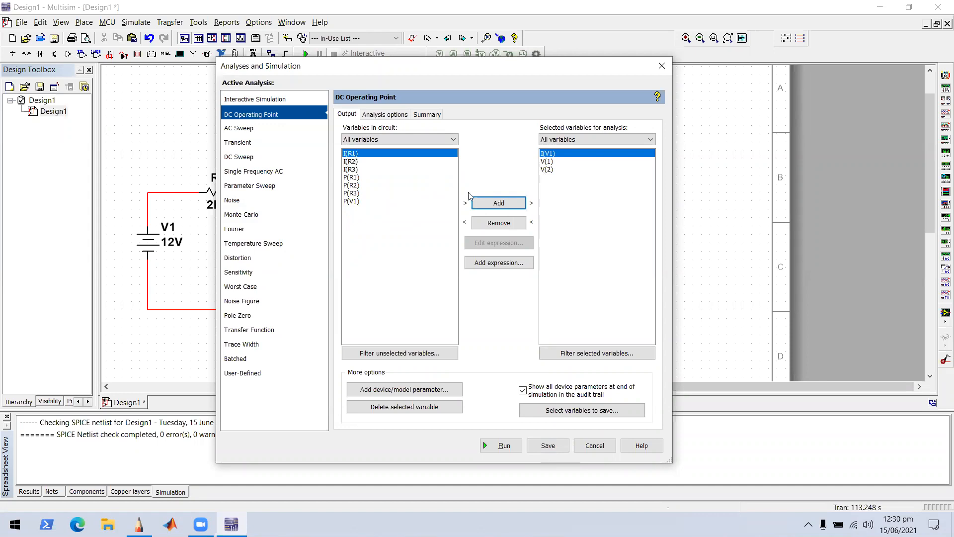
- Add the resistor currents I(R1) and I(R2) to the variables selected for analysis
click(492, 205)
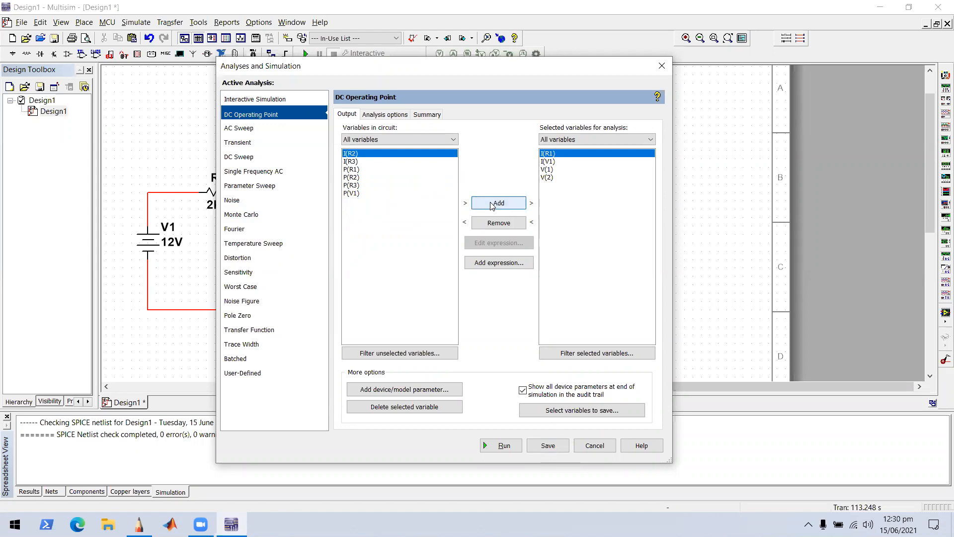
click(356, 162)
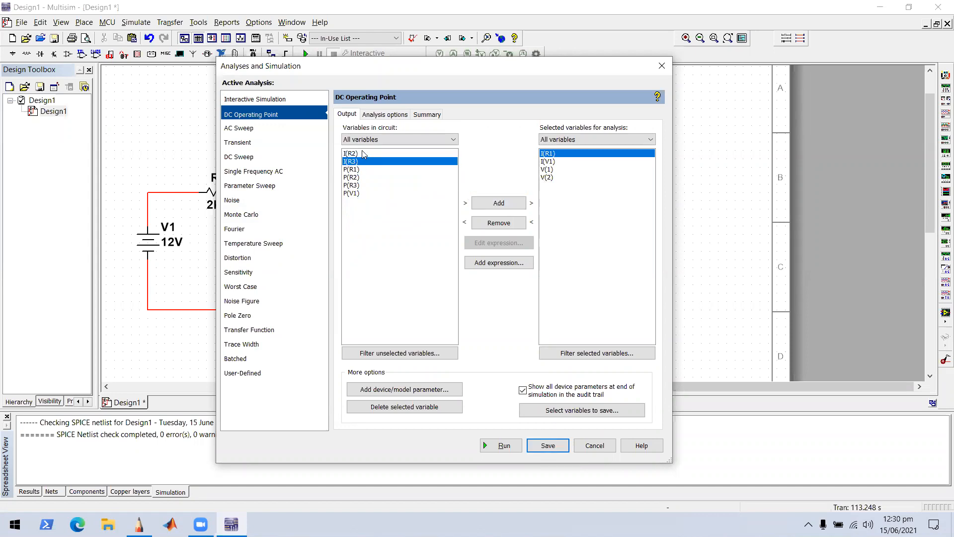
click(360, 153)
click(511, 205)
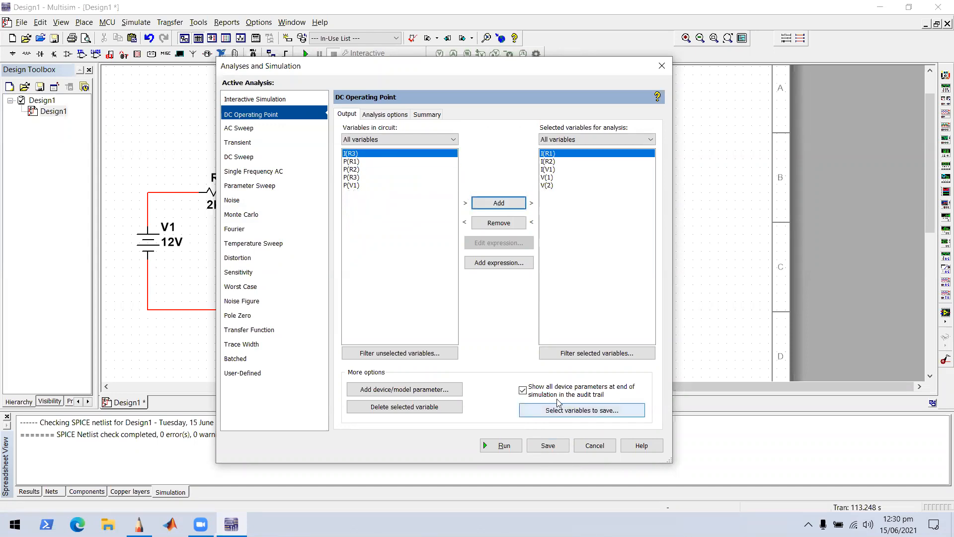
- Run the DC operating point analysis, compare its results table with the circuit and close the Grapher View
click(512, 446)
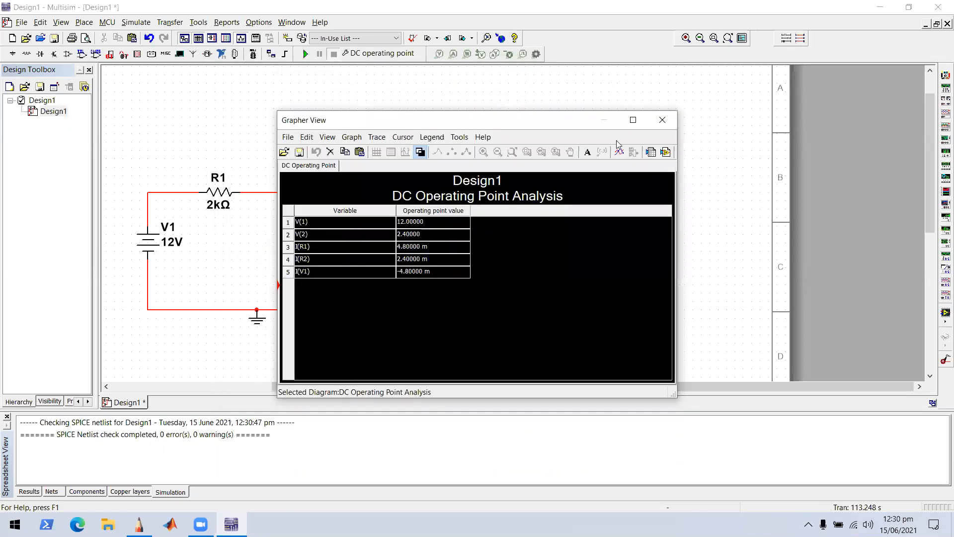
click(633, 120)
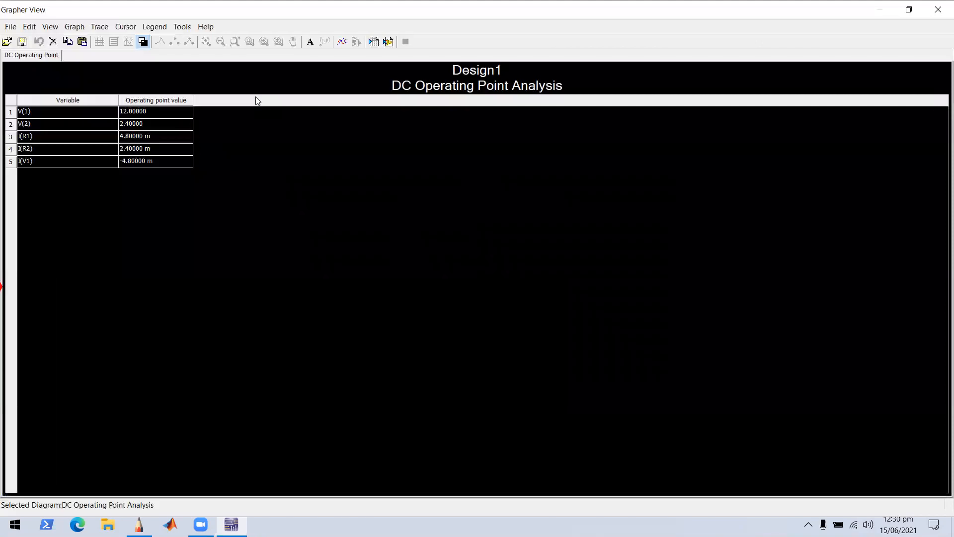
click(910, 10)
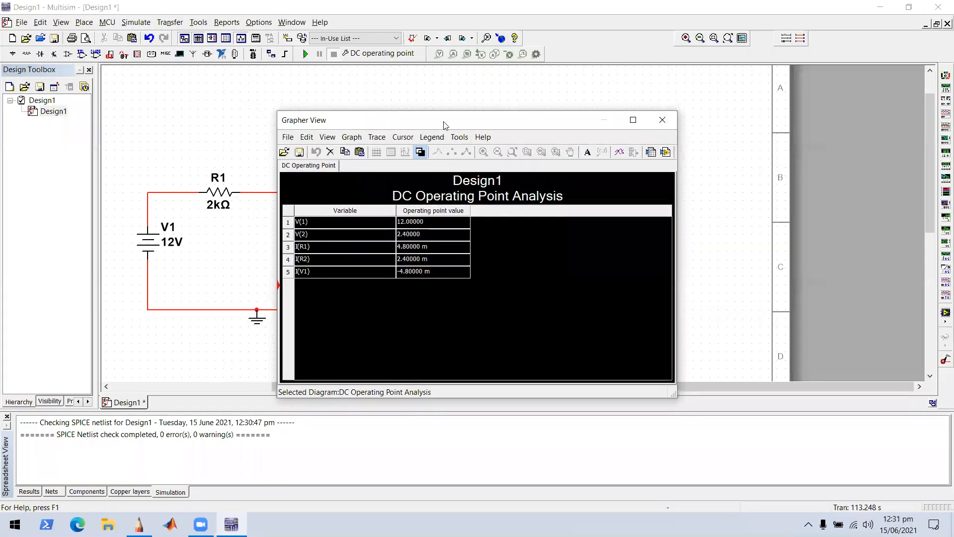
drag(444, 125, 573, 109)
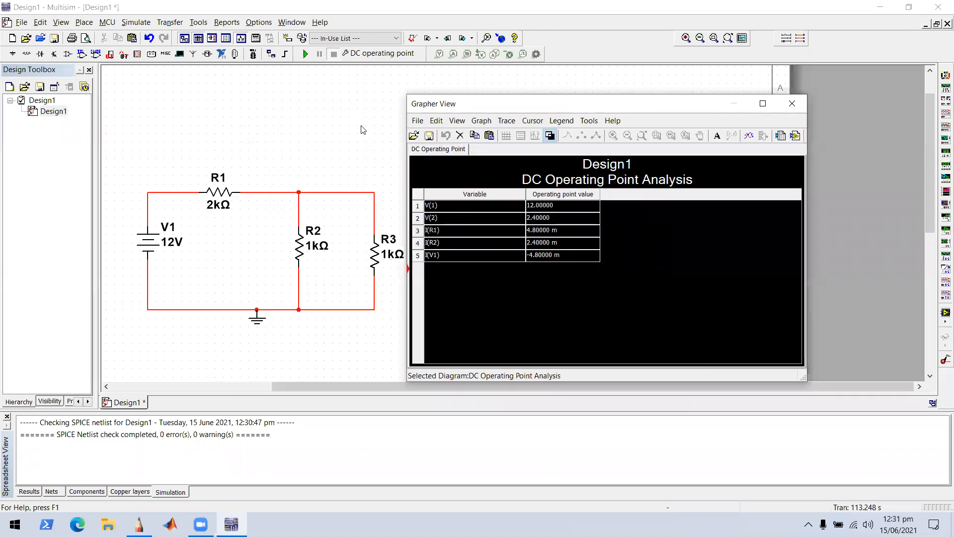
drag(697, 106, 708, 136)
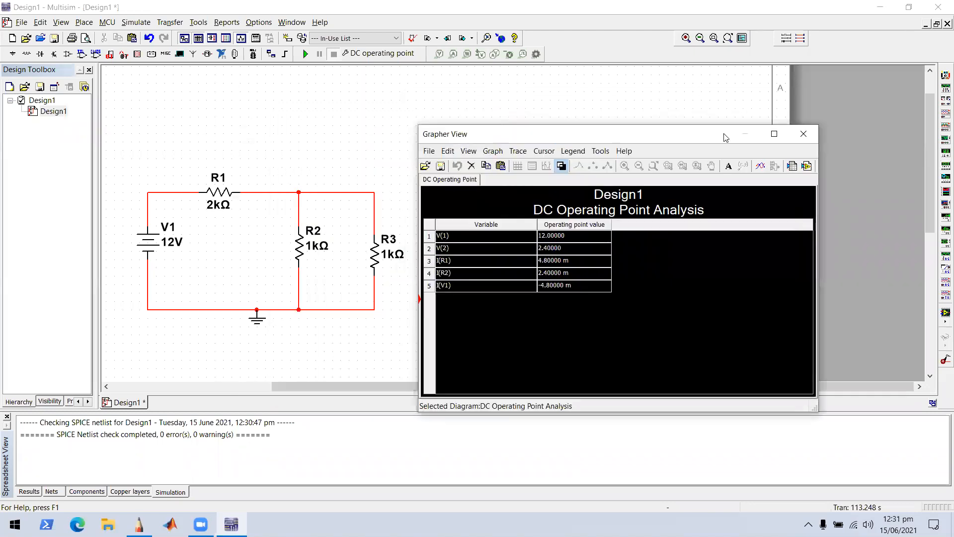
click(804, 134)
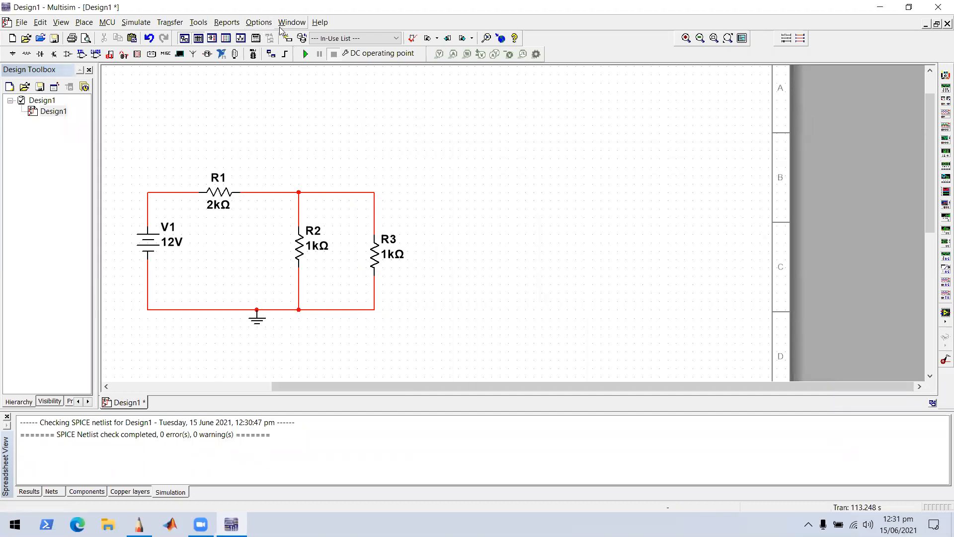
- Set the sheet properties to show all net names on the schematic
click(259, 22)
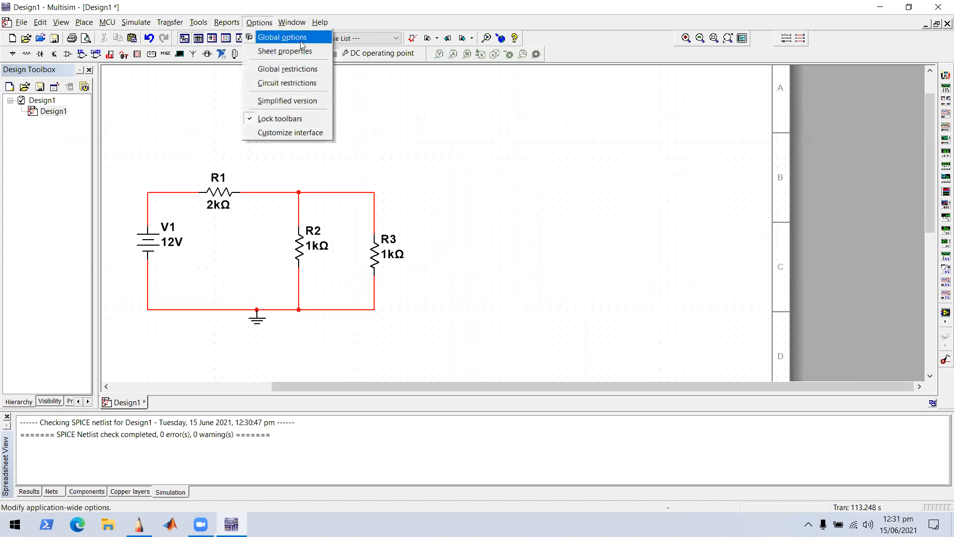
click(294, 52)
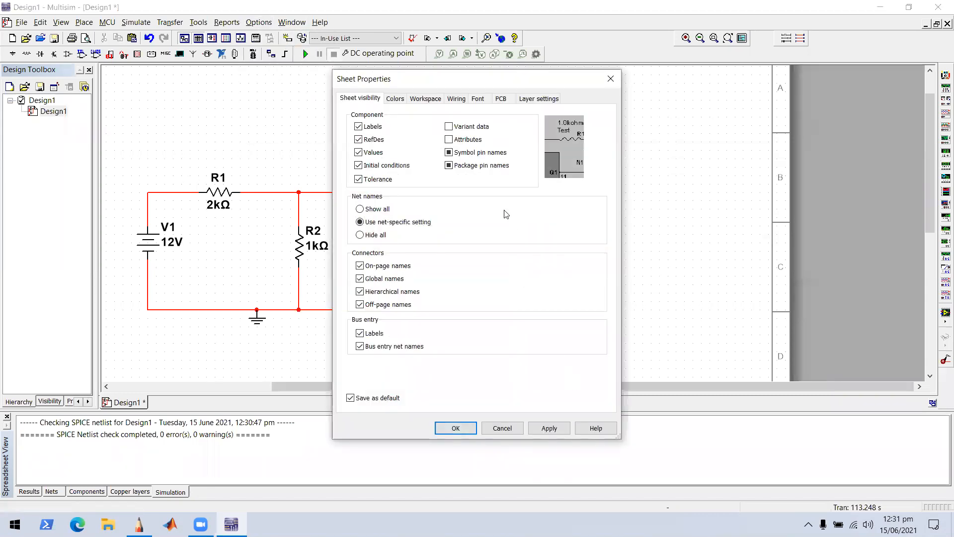
click(372, 209)
click(463, 429)
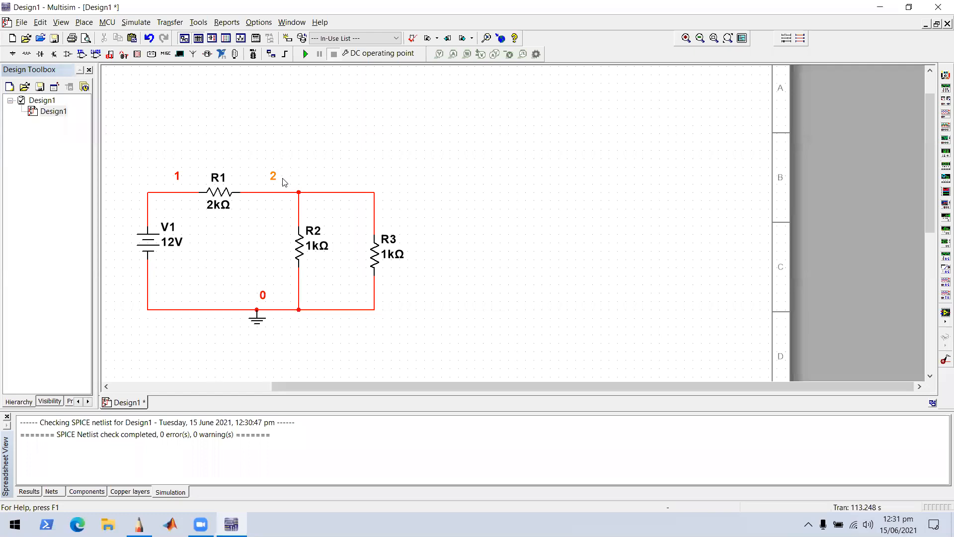
- Rerun the DC operating point analysis and place the Grapher View beside the schematic for comparison
click(306, 54)
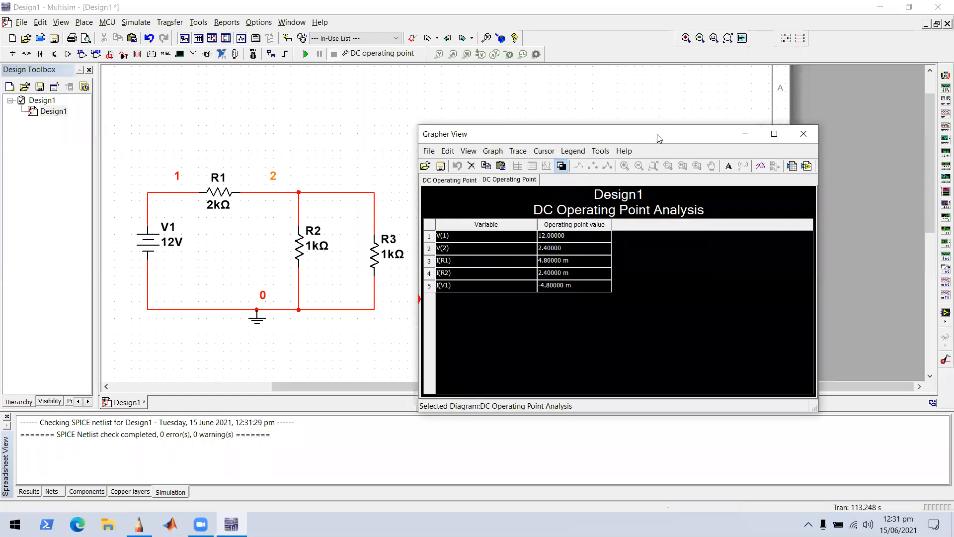
drag(656, 136, 944, 118)
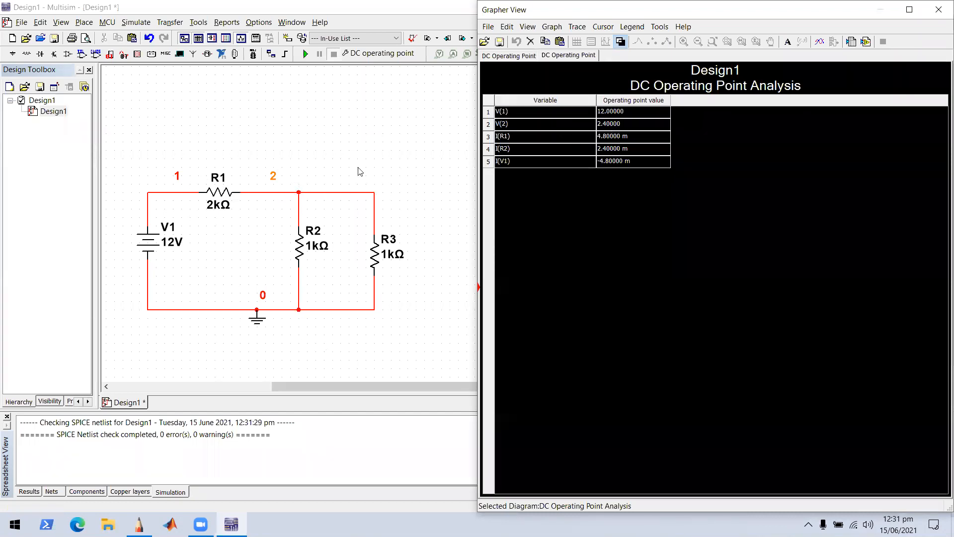
click(139, 525)
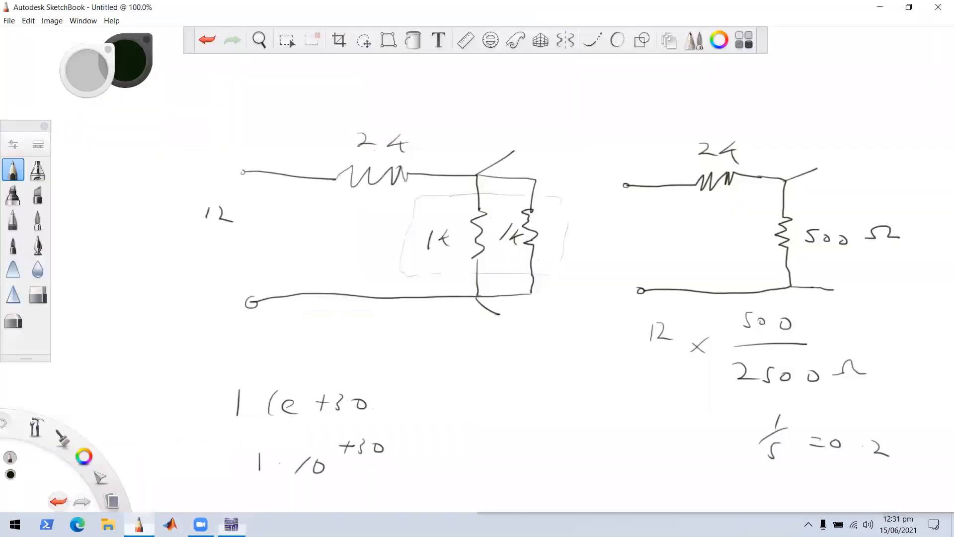
click(888, 62)
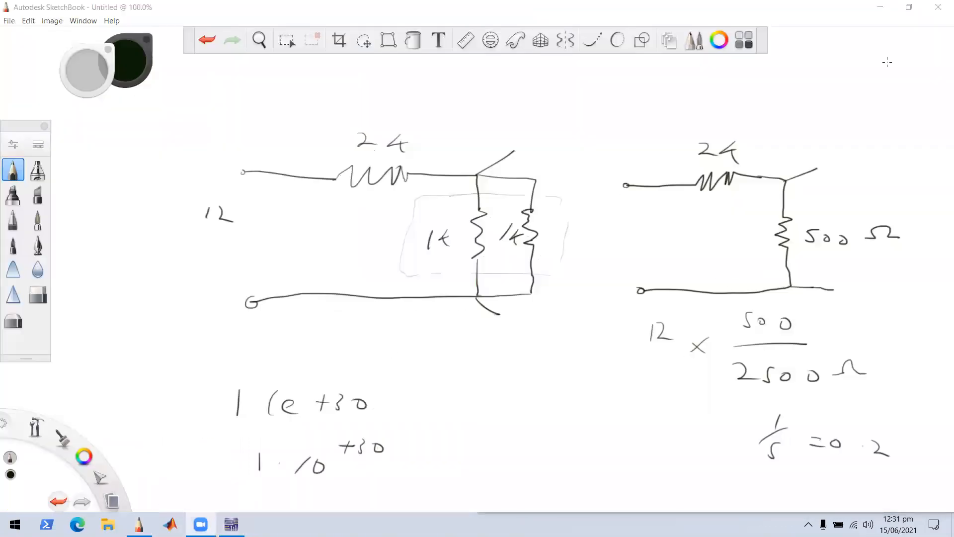
click(879, 9)
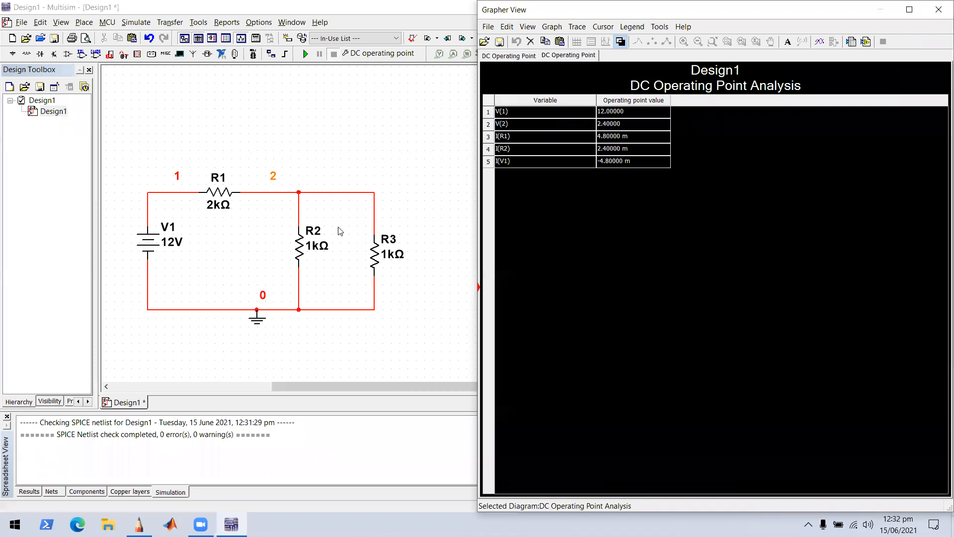
- Close the Grapher View to return to the full schematic
click(939, 10)
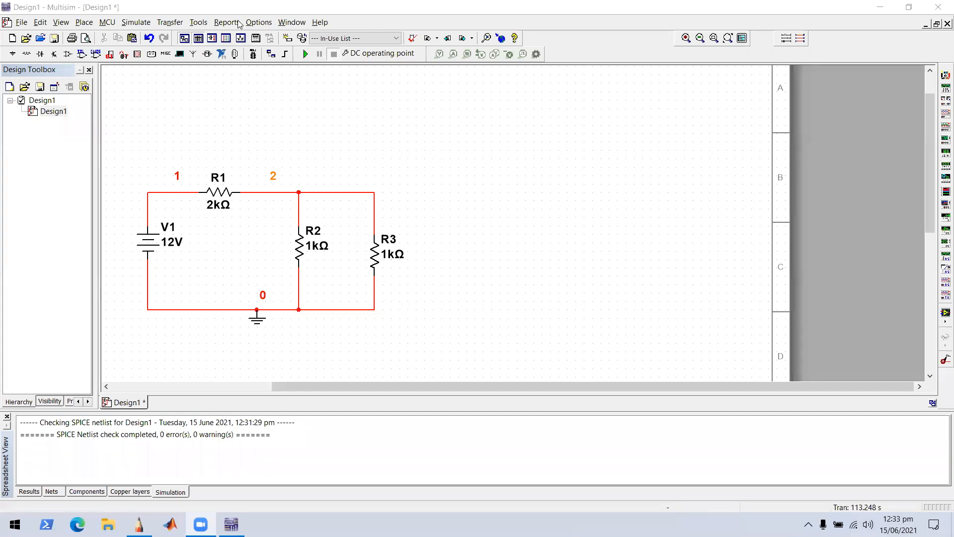
right_click(144, 25)
click(398, 119)
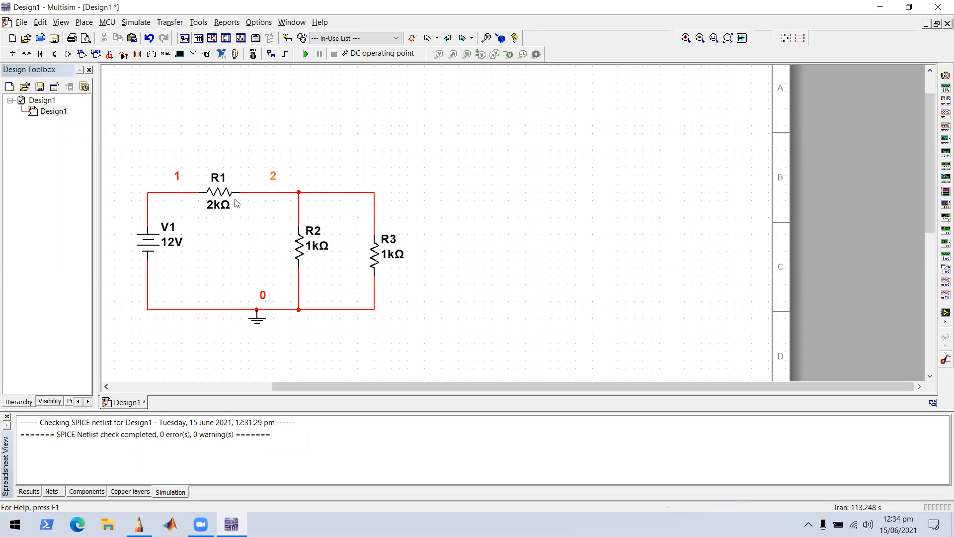
- Browse the component library across all groups and families, and close the component selector
click(84, 22)
click(110, 45)
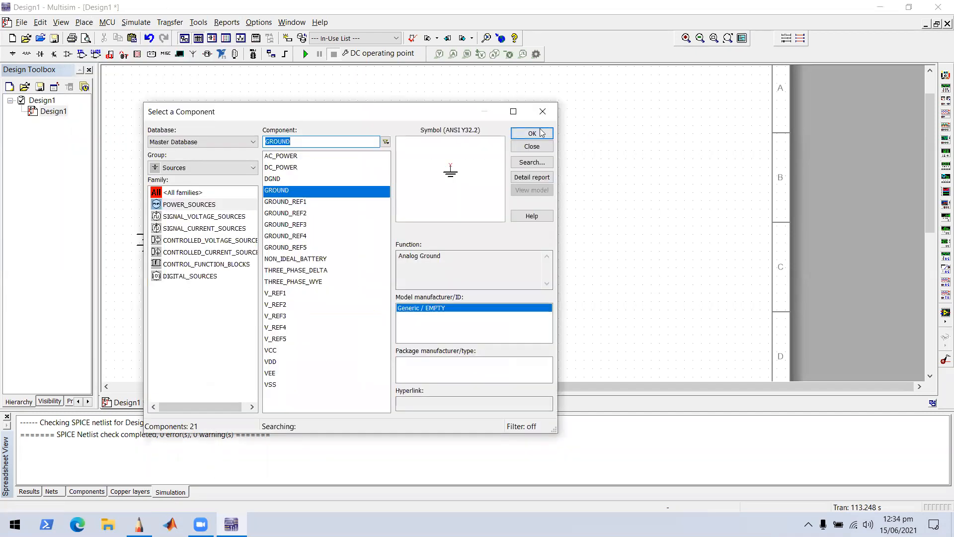
click(231, 167)
scroll(204, 199, up, 5)
click(201, 180)
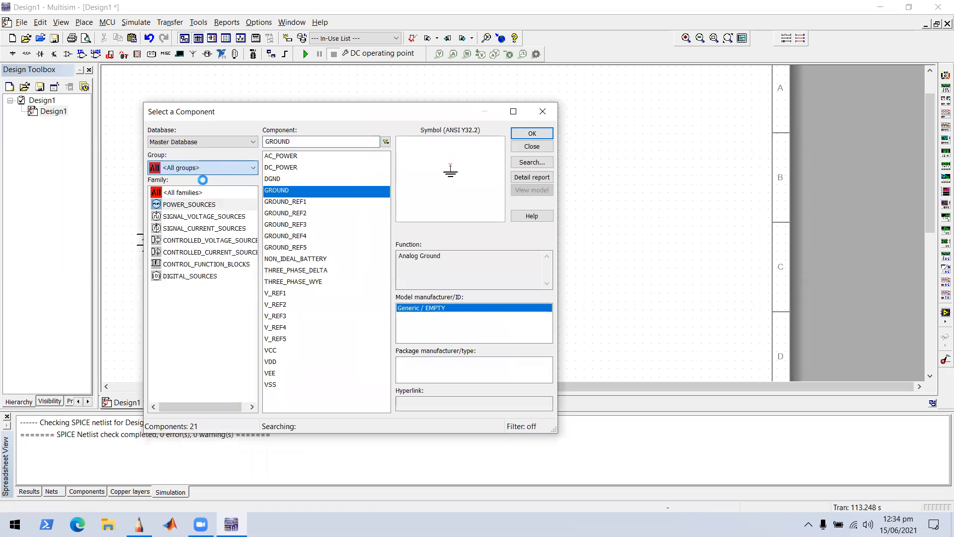
drag(253, 206, 254, 388)
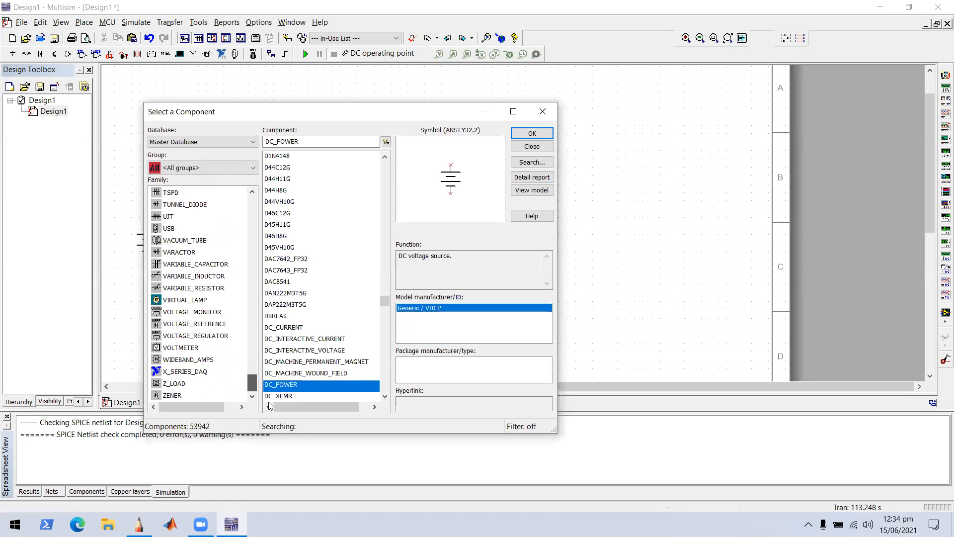
click(219, 169)
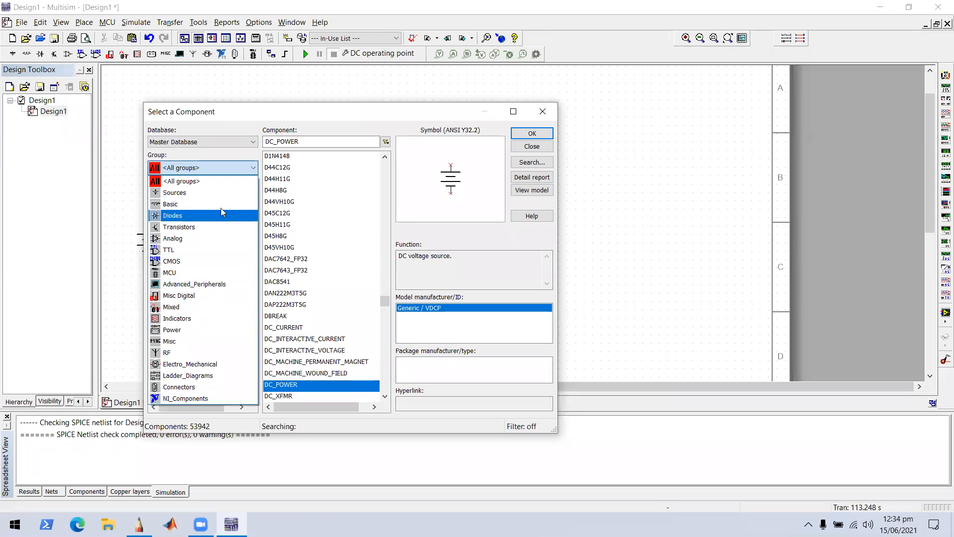
click(213, 171)
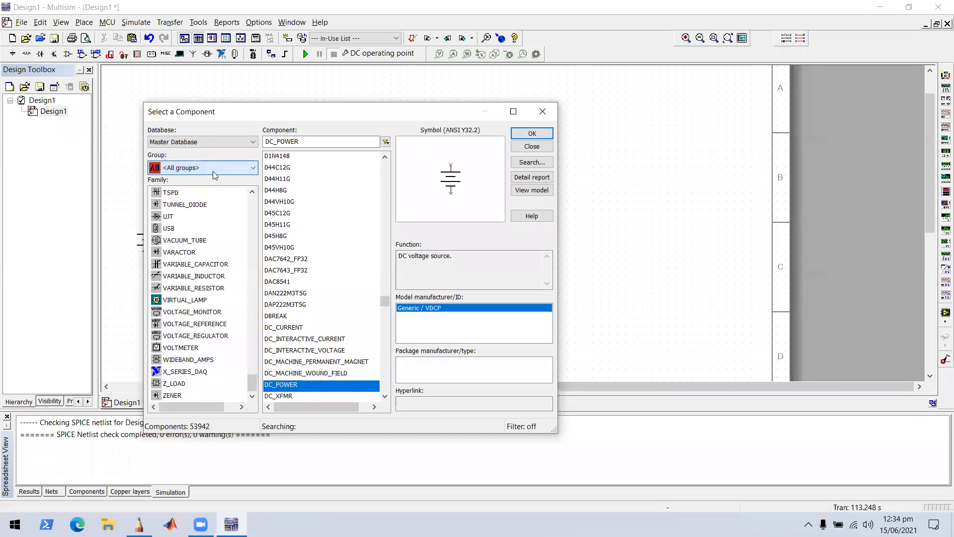
click(543, 111)
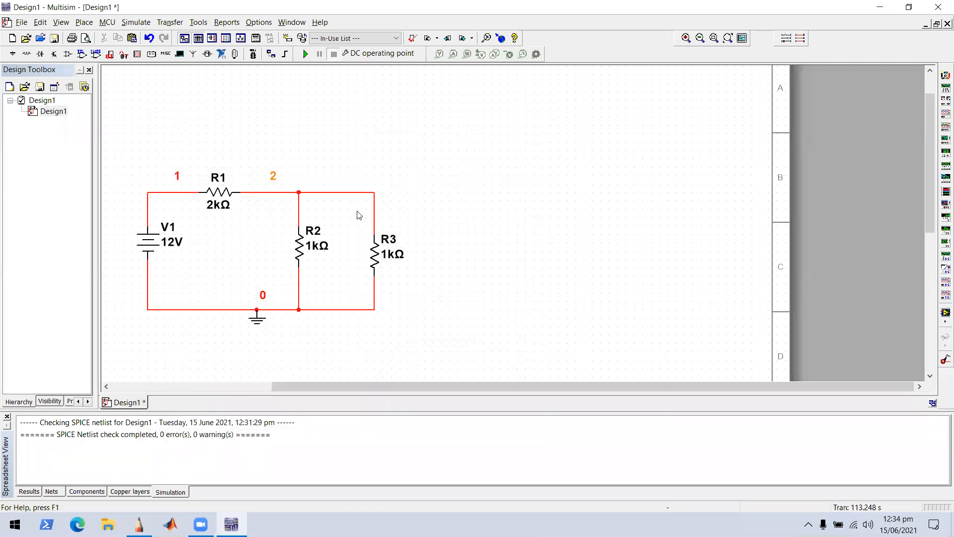
- Review the Interactive Simulation parameters and the DC Operating Point output, analysis options and summary, and close the analysis settings
click(136, 23)
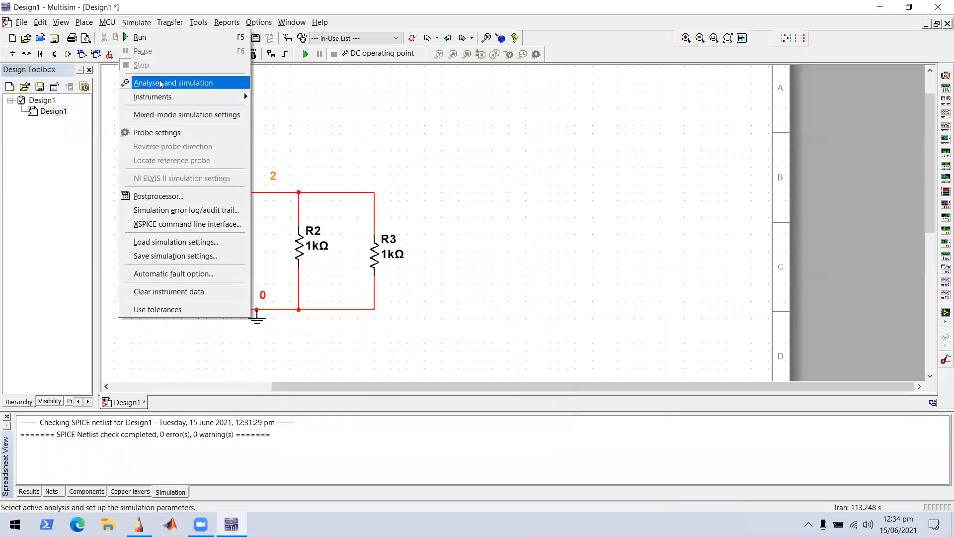
click(160, 83)
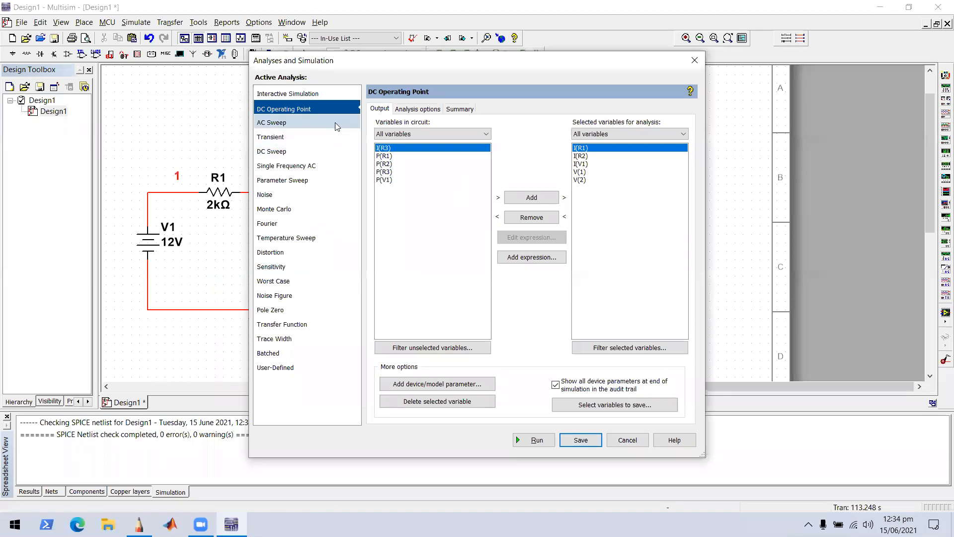
click(888, 518)
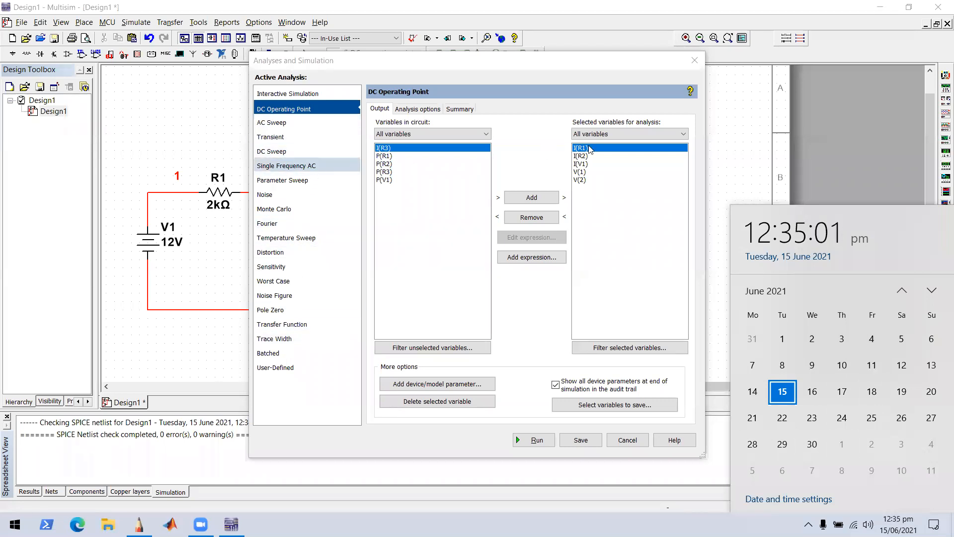
click(728, 177)
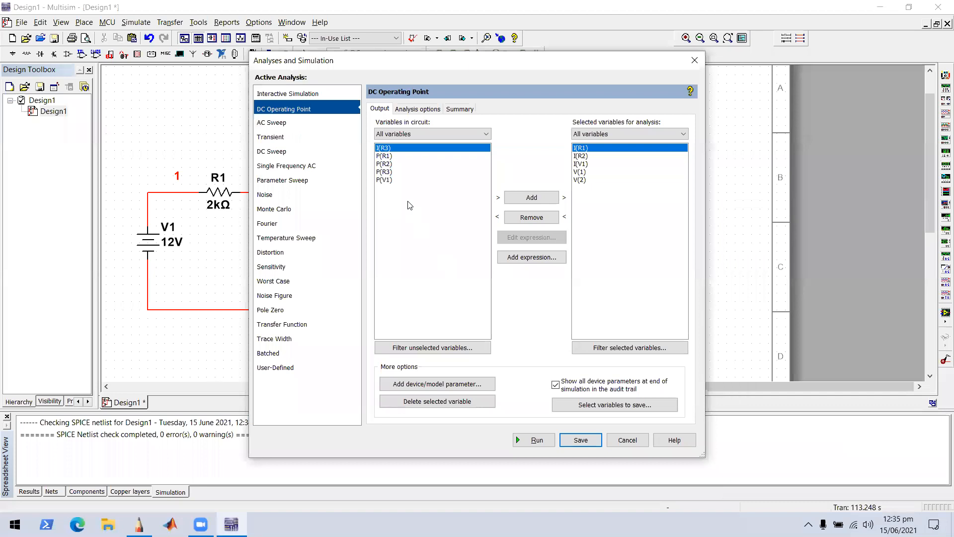
click(327, 96)
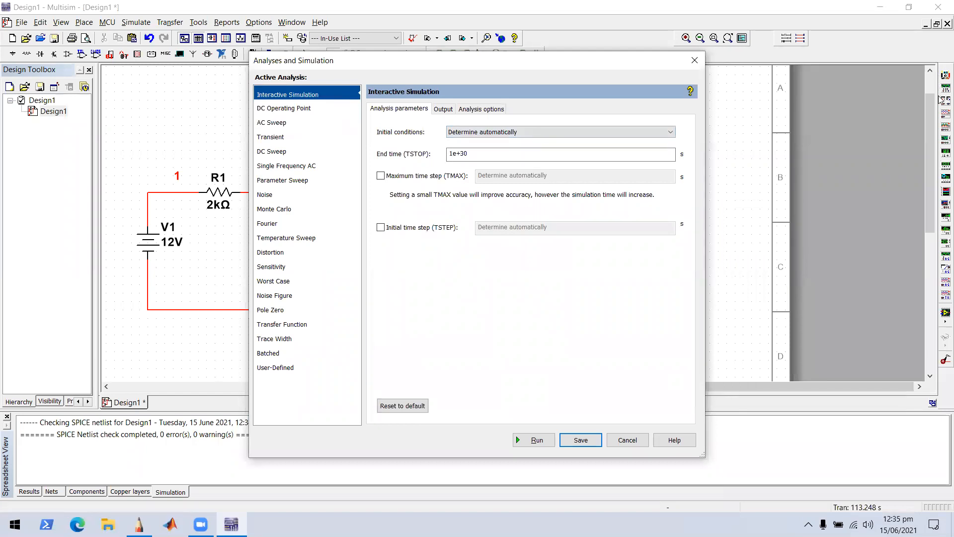
click(328, 107)
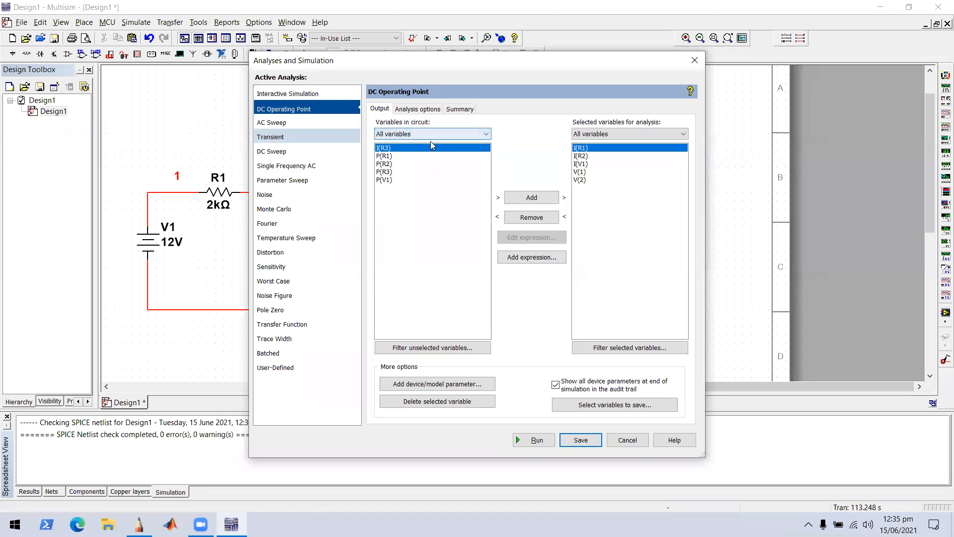
click(431, 111)
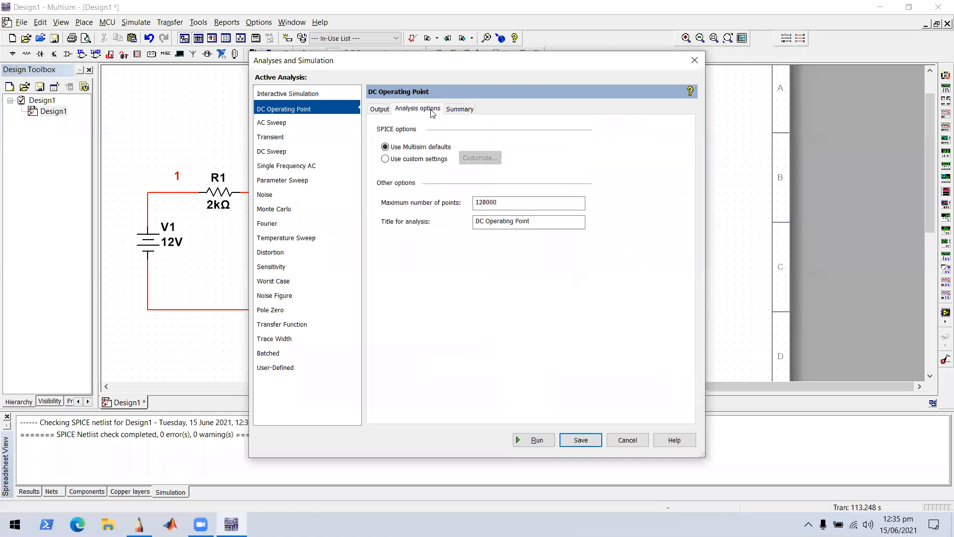
click(457, 110)
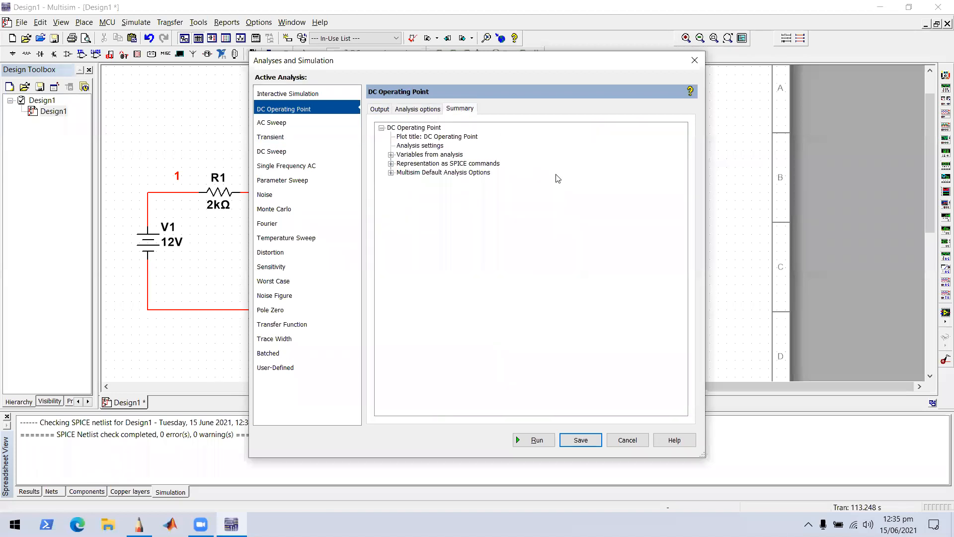
click(381, 110)
click(695, 60)
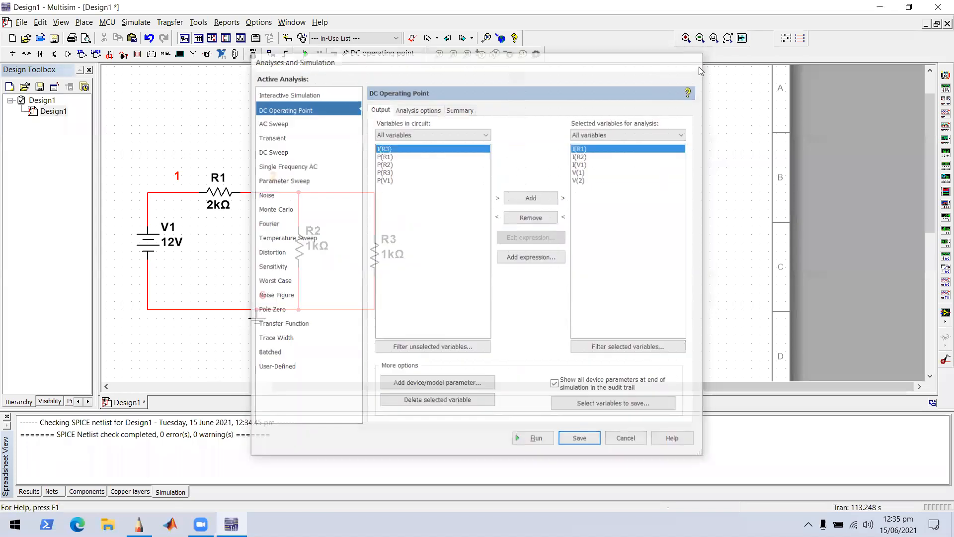
- Save Interactive Simulation as the active analysis, and run and stop the simulation once
click(136, 22)
click(172, 82)
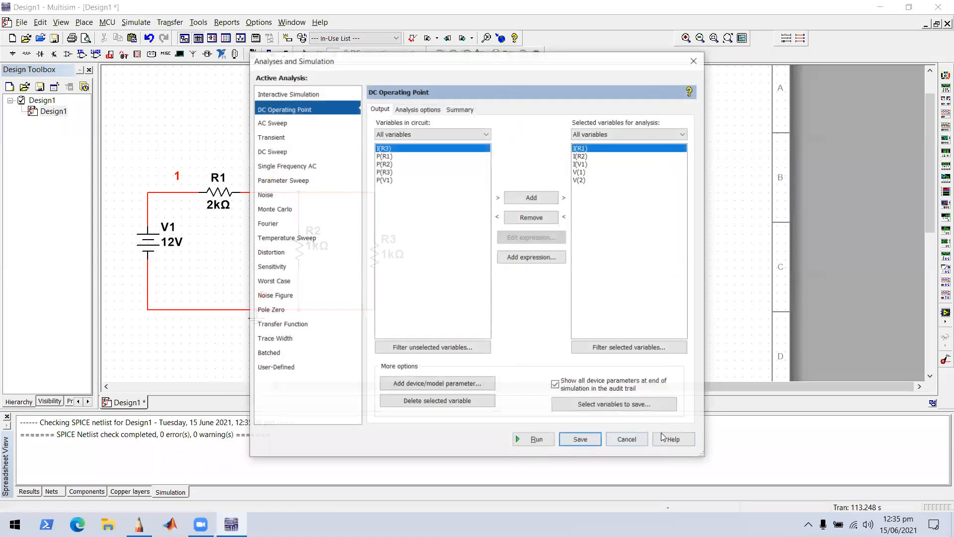
click(298, 94)
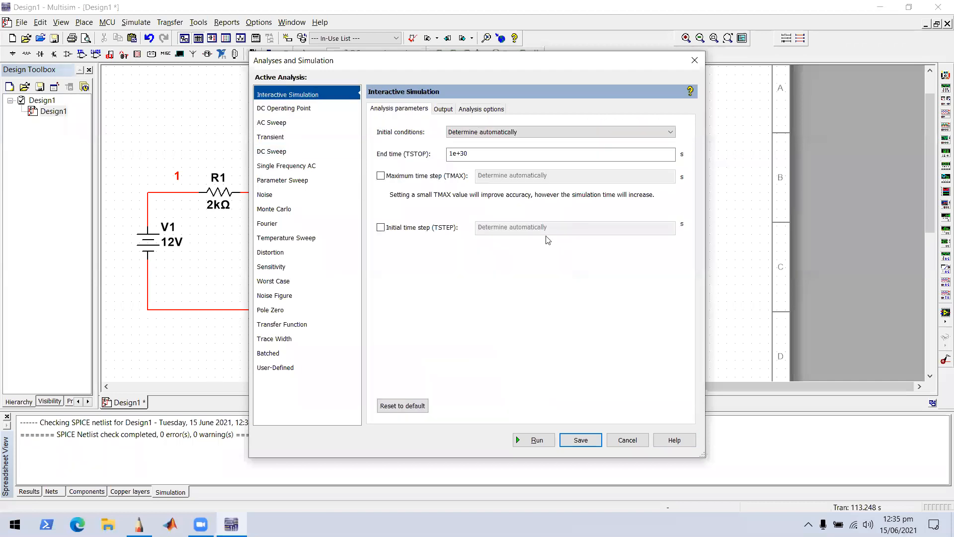
click(568, 439)
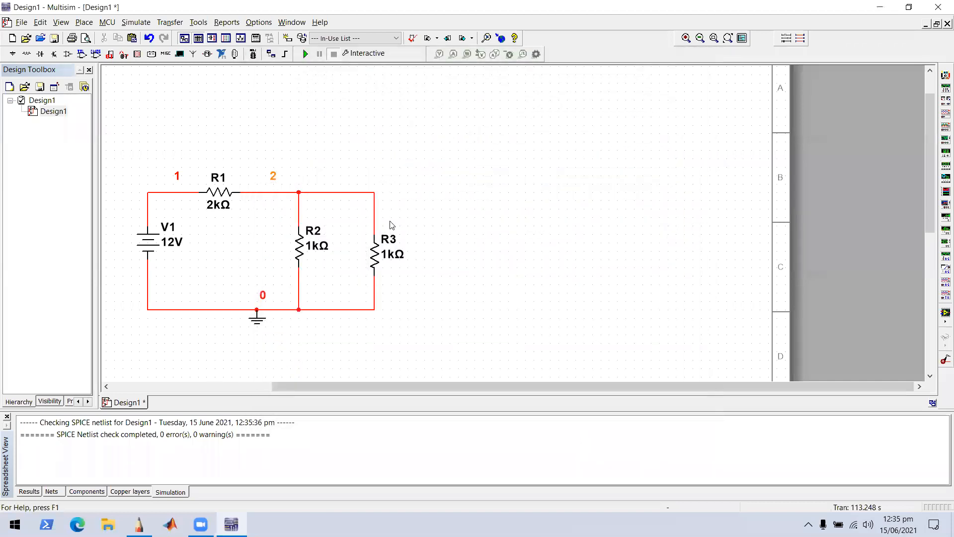
click(306, 55)
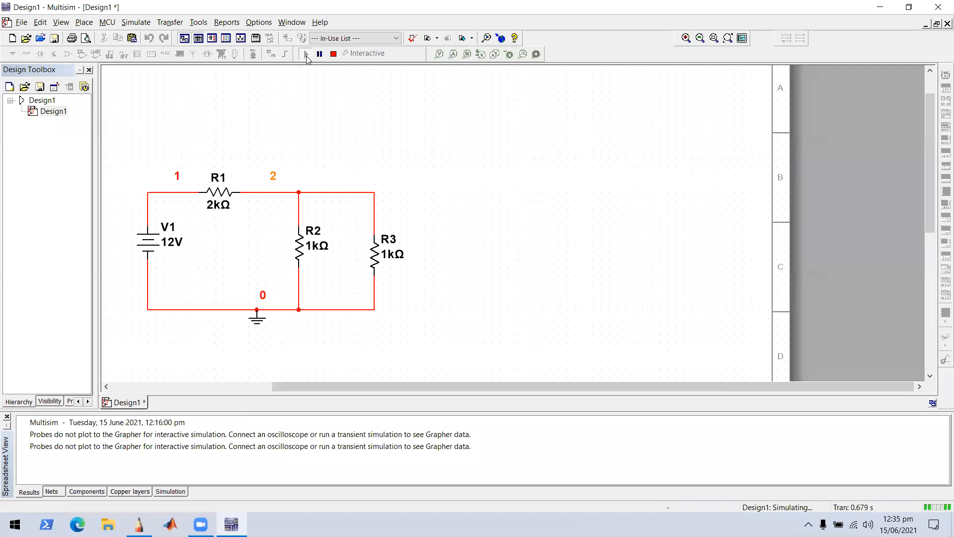
click(334, 54)
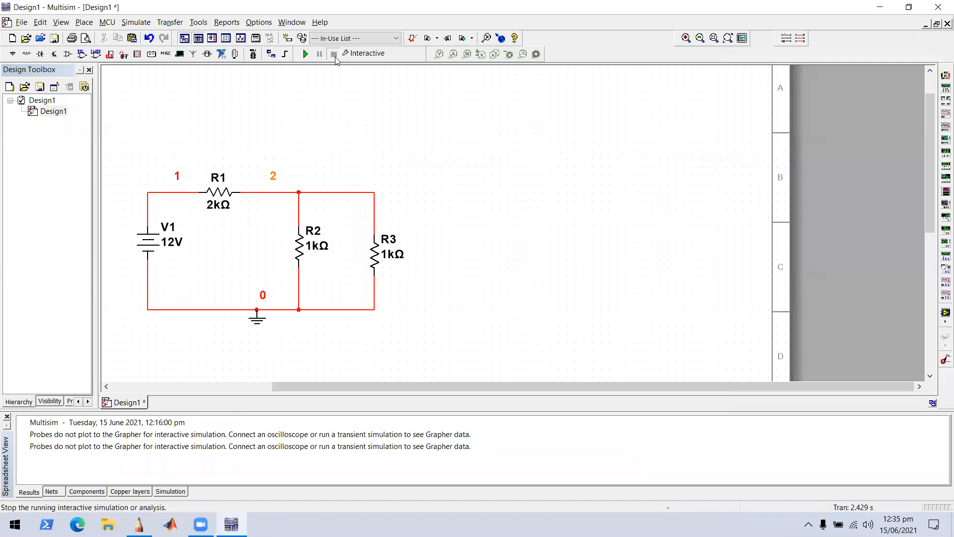
- Place a voltage probe on the net 2 wire between R1 and the R2 junction
click(137, 22)
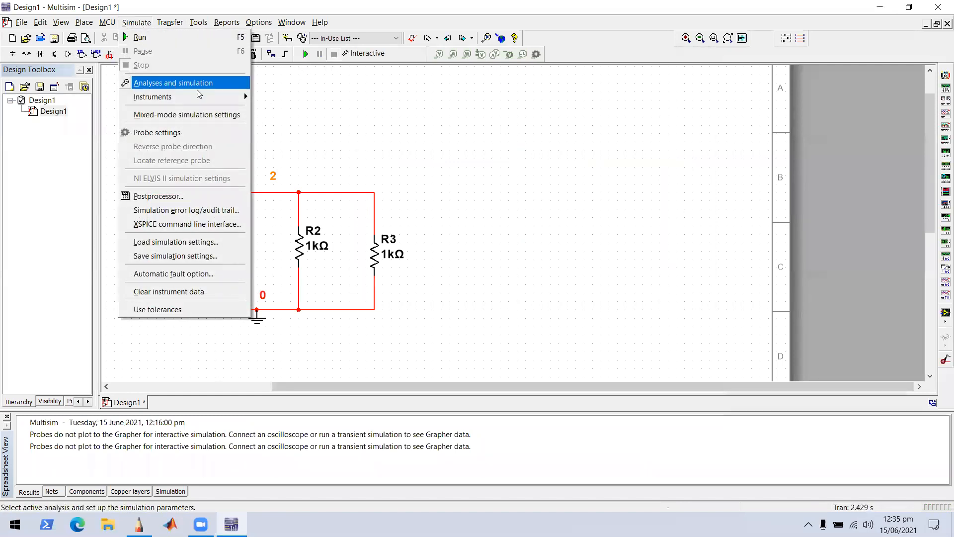
click(381, 110)
right_click(381, 110)
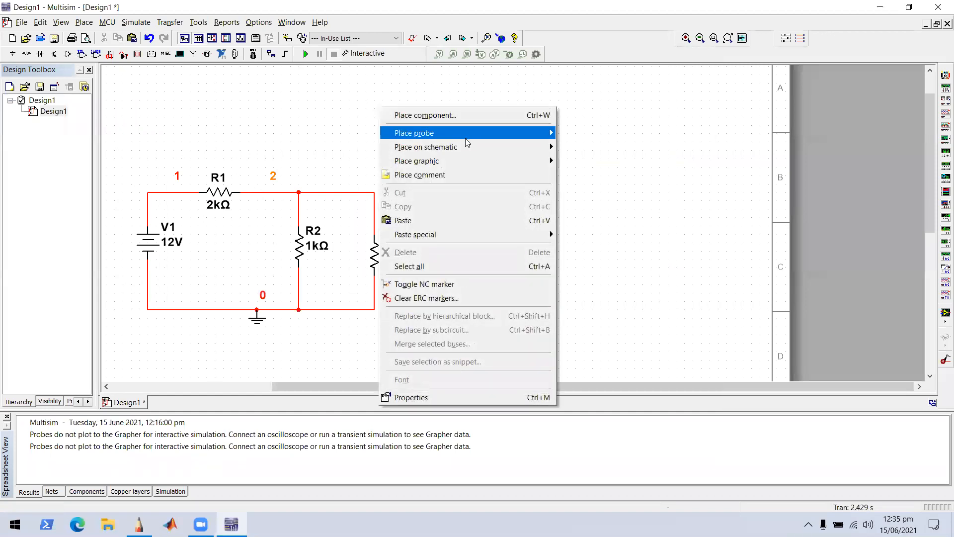
mouse_move(462, 133)
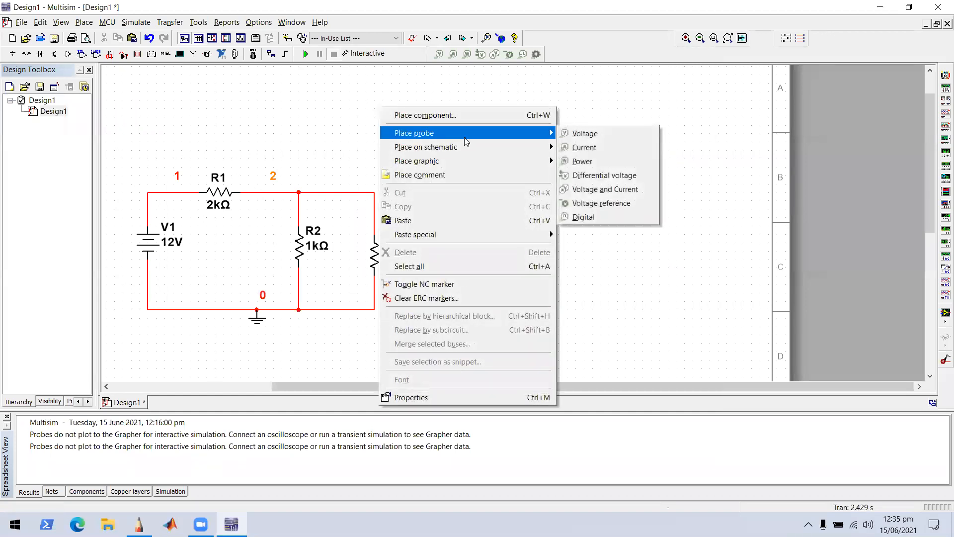
click(589, 137)
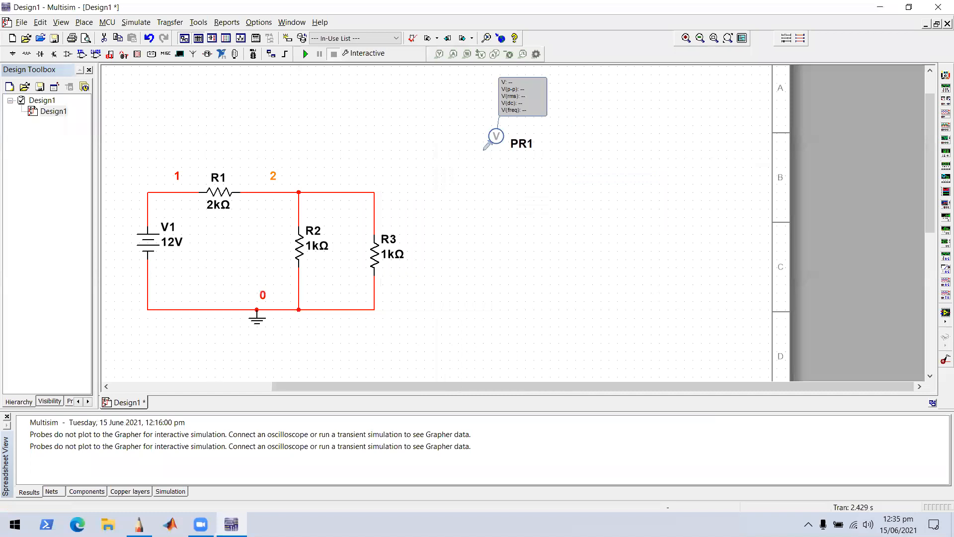
click(295, 189)
click(287, 195)
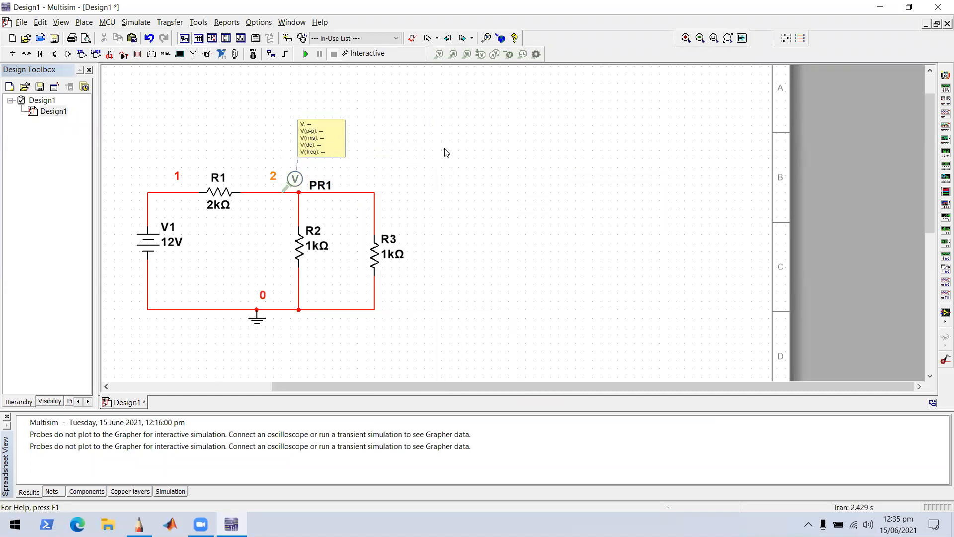
- Run the interactive simulation and read the probe's voltage at net 2
click(305, 53)
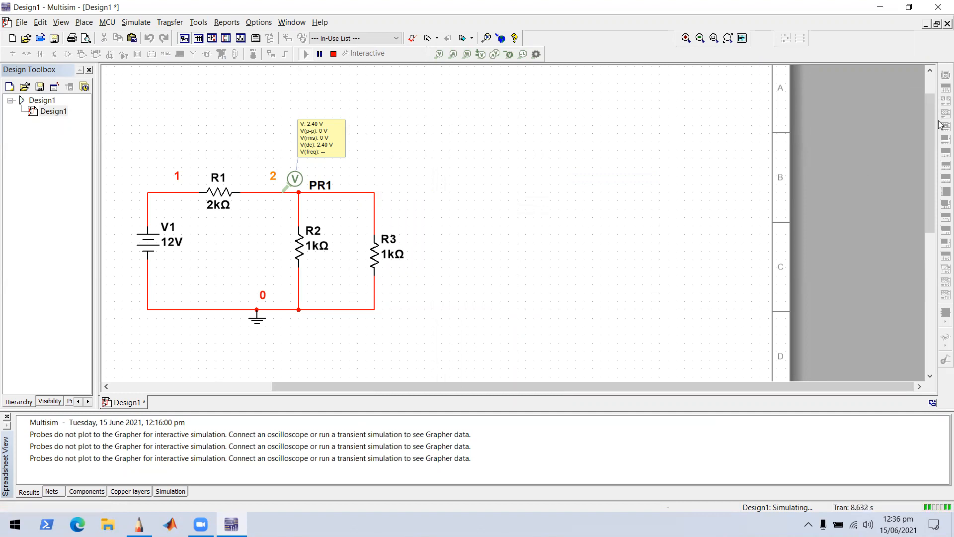
click(81, 25)
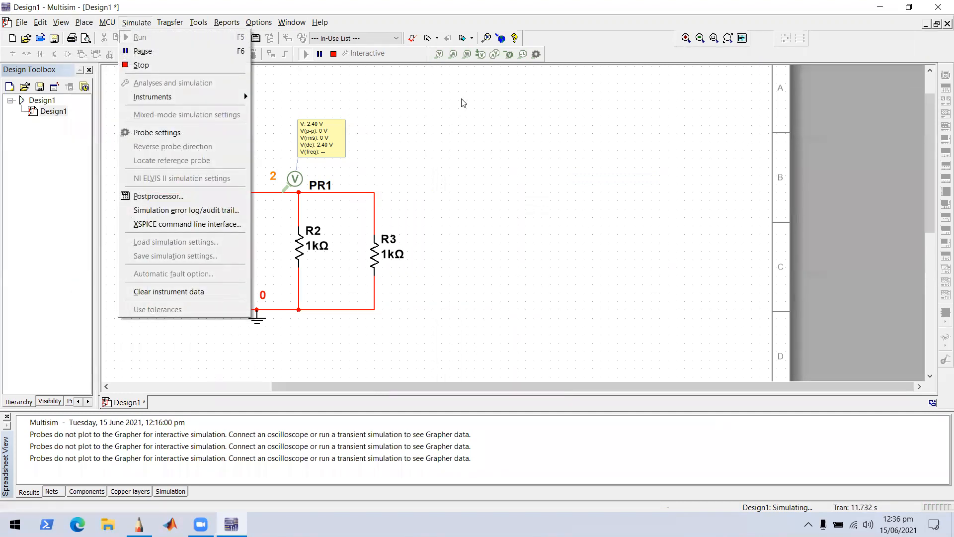
click(463, 103)
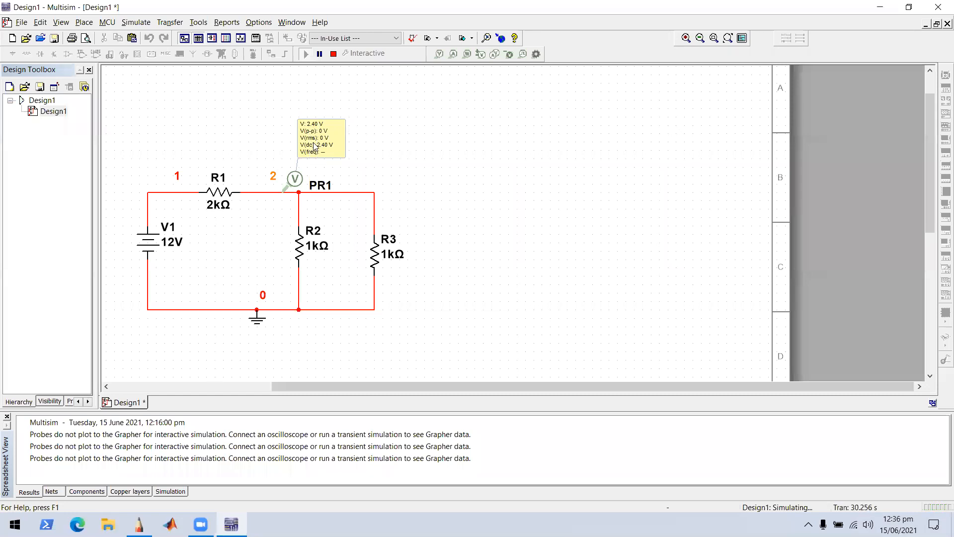
- Pull the voltage probe off the net 2 wire, stop the simulation and delete the probe
drag(294, 182, 294, 174)
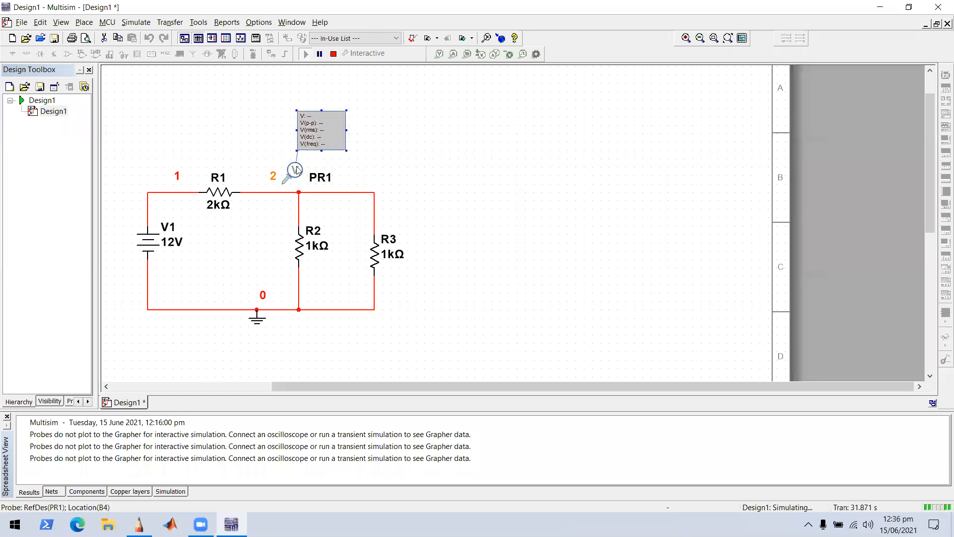
click(336, 56)
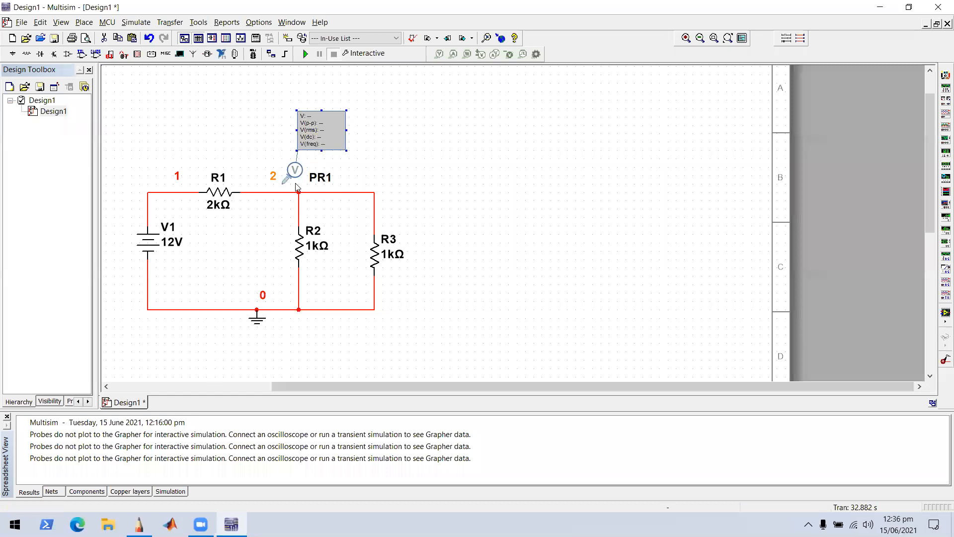
key(Delete)
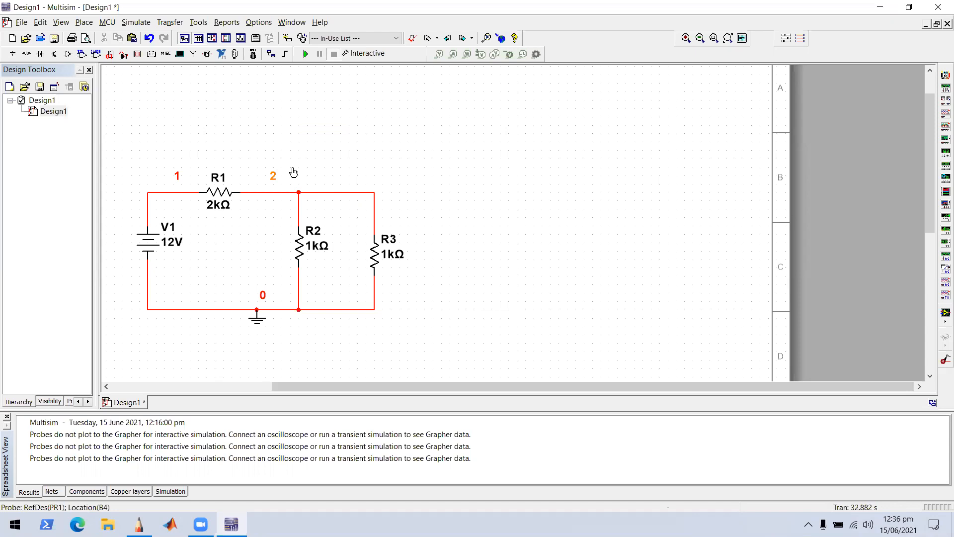
- Place a current probe on the net 2 wire between R1 and the R2 junction
click(258, 324)
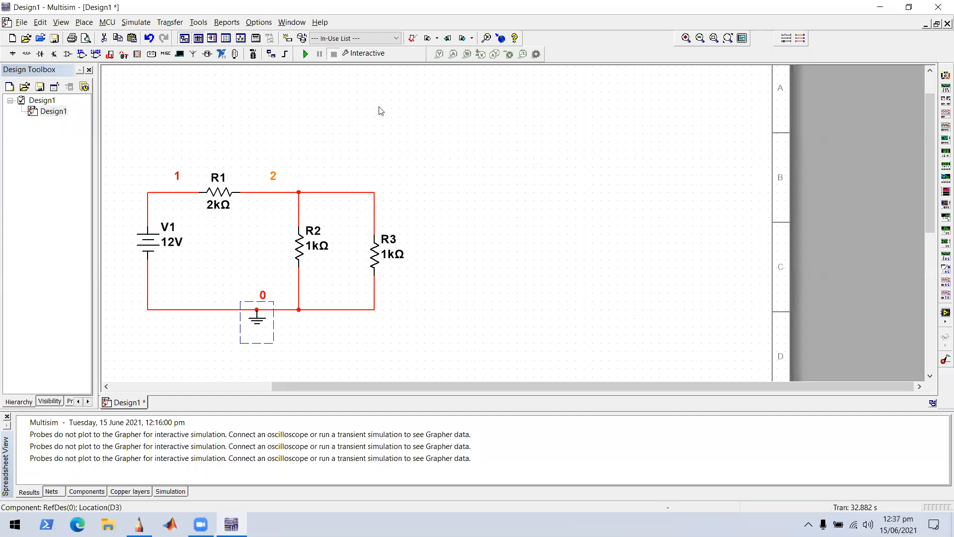
right_click(305, 100)
mouse_move(445, 122)
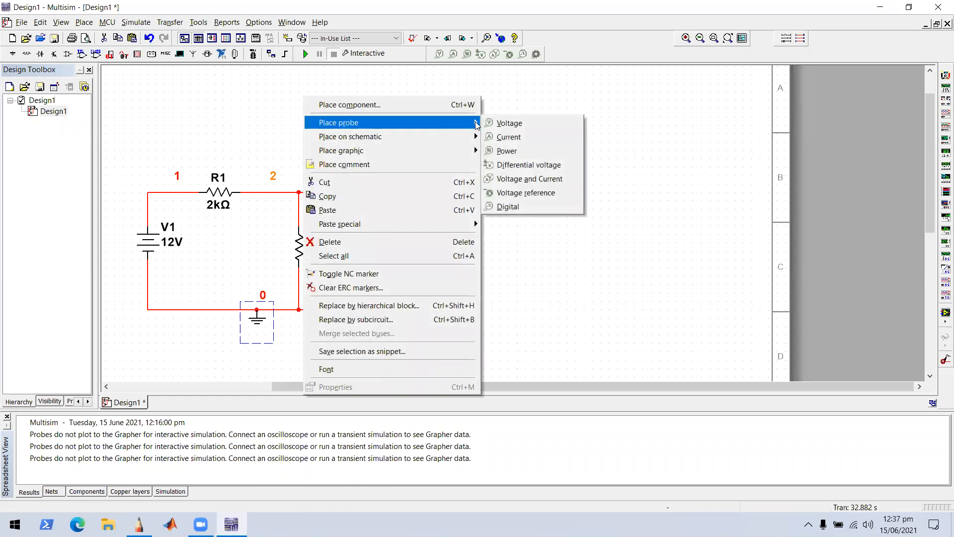
click(509, 137)
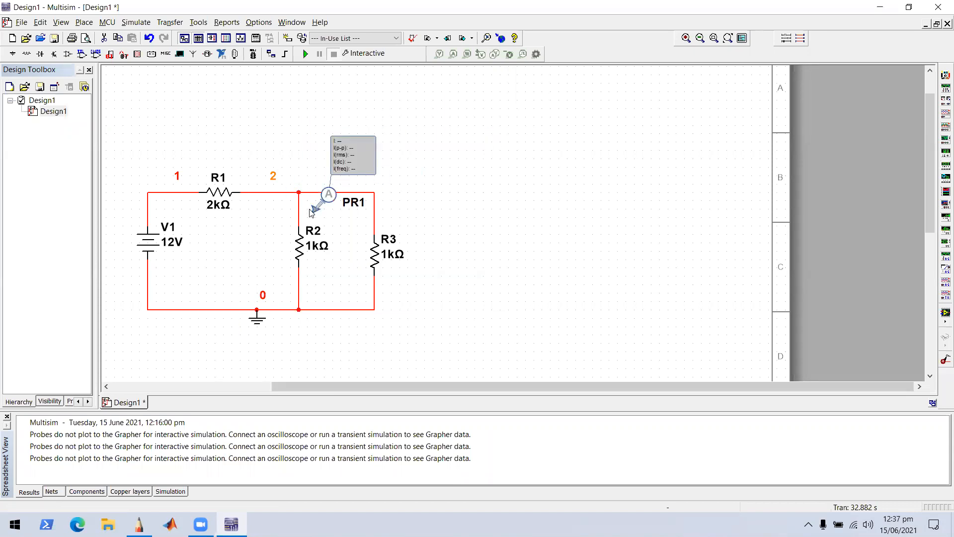
click(264, 193)
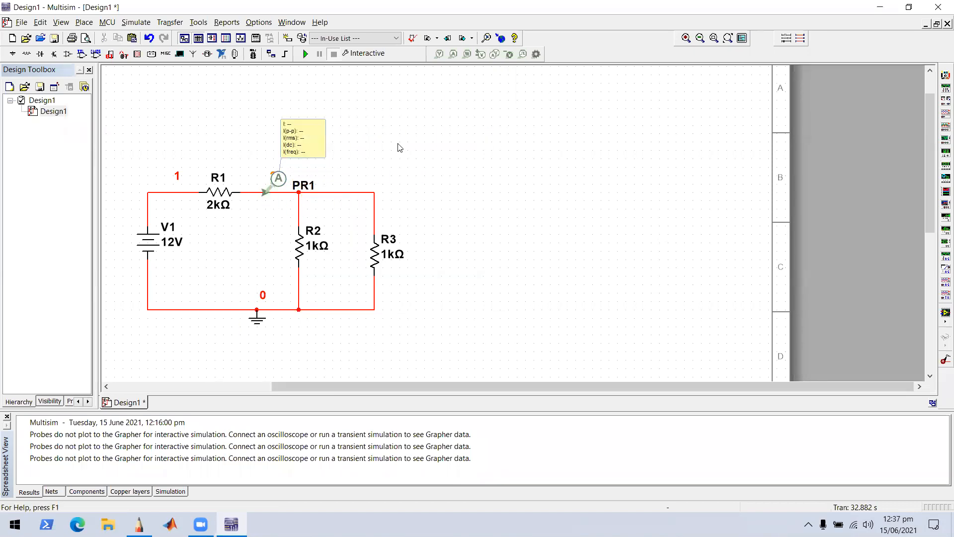
- Run the interactive simulation to read the current through R1, and again with the probe moved to the wire above R3
key(F5)
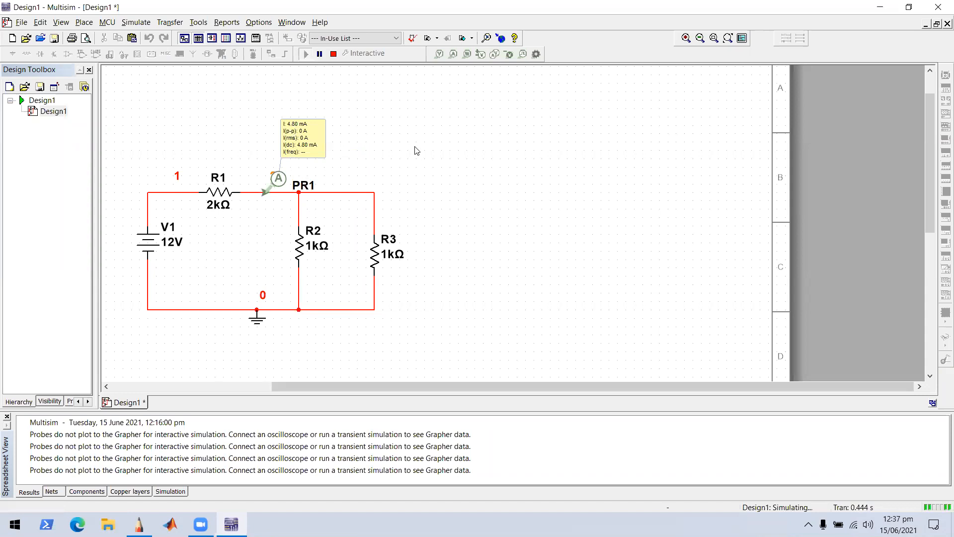
click(333, 55)
click(282, 180)
drag(282, 183, 391, 204)
click(305, 53)
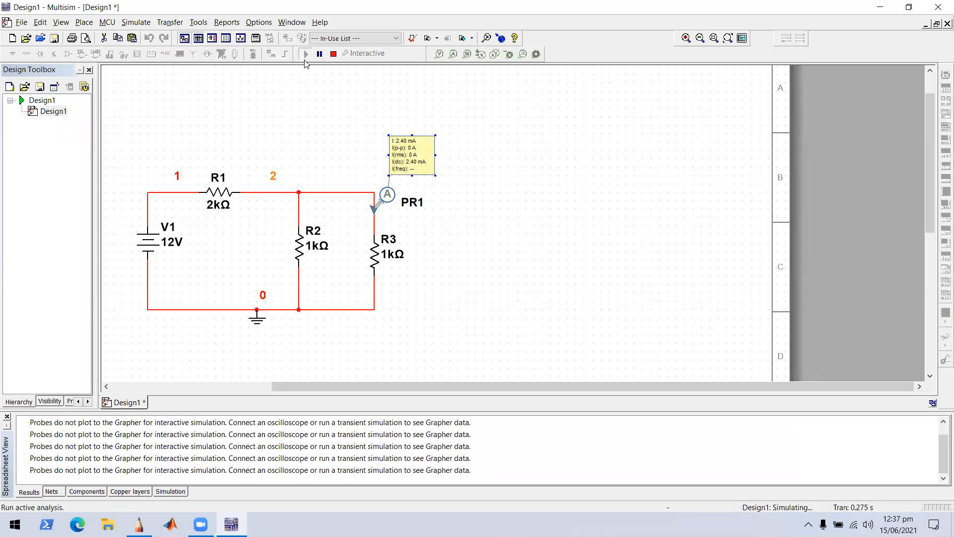
- Replace the current probe with a Voltage and Current probe on the net 2 wire, and run the simulation to read it
click(333, 54)
key(Delete)
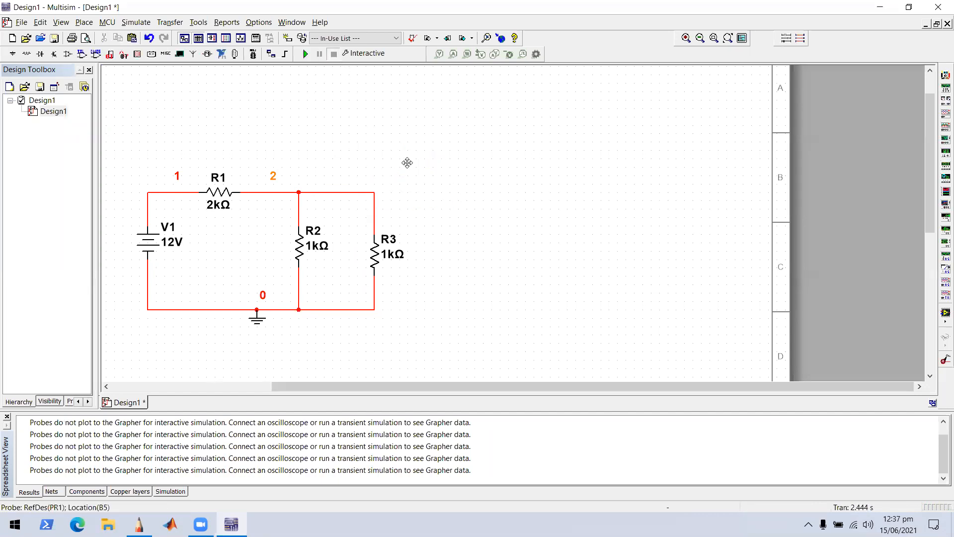
right_click(350, 124)
mouse_move(424, 146)
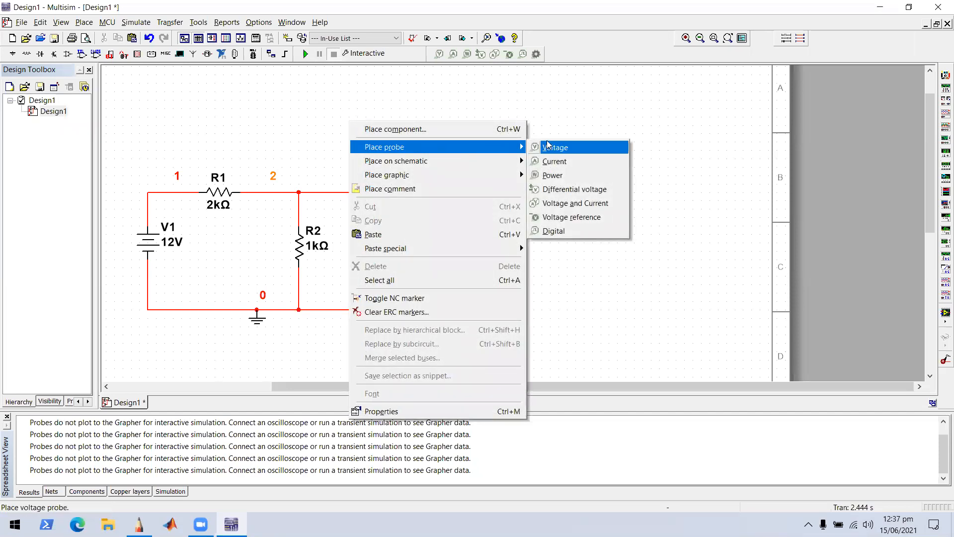
click(570, 210)
click(278, 194)
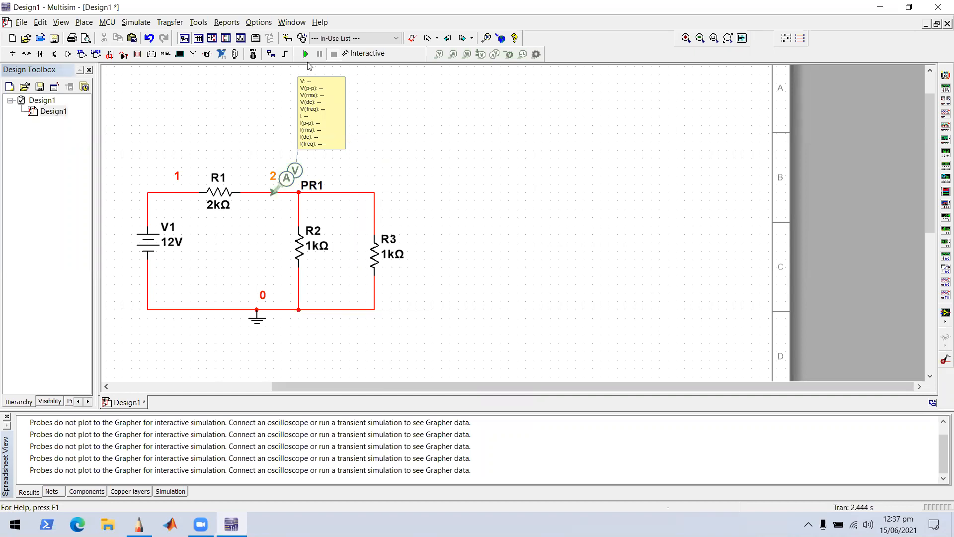
click(305, 53)
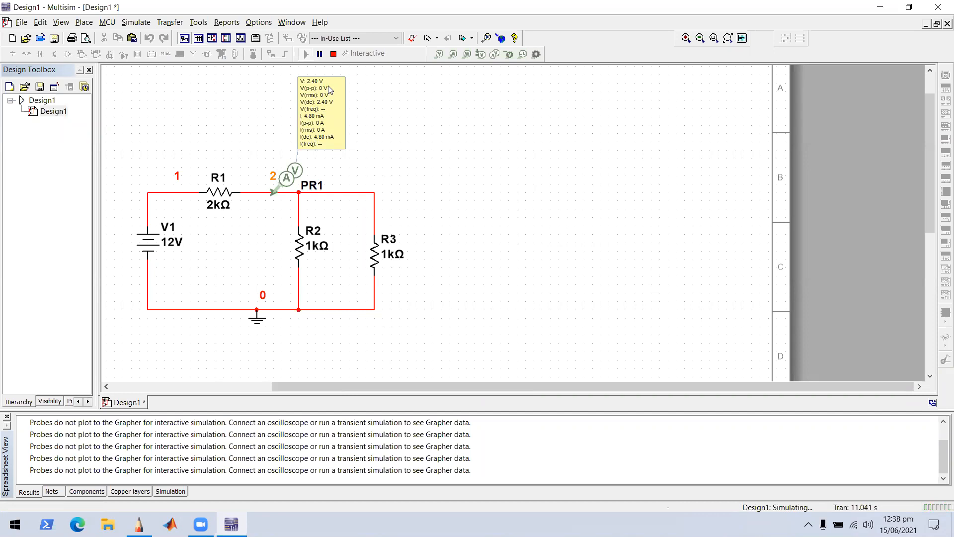
click(334, 53)
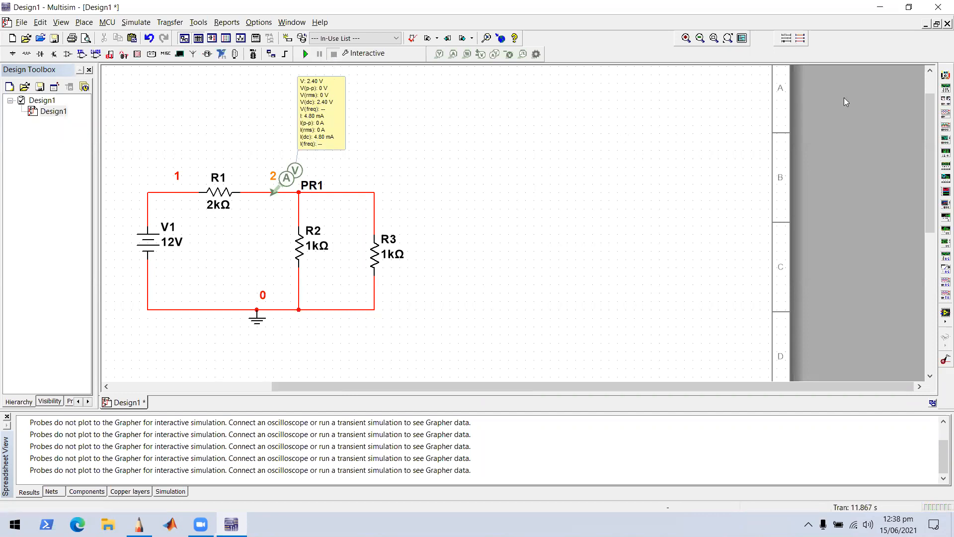
- Place an oscilloscope beside the circuit, and delete both the oscilloscope and the net 2 probe
click(941, 115)
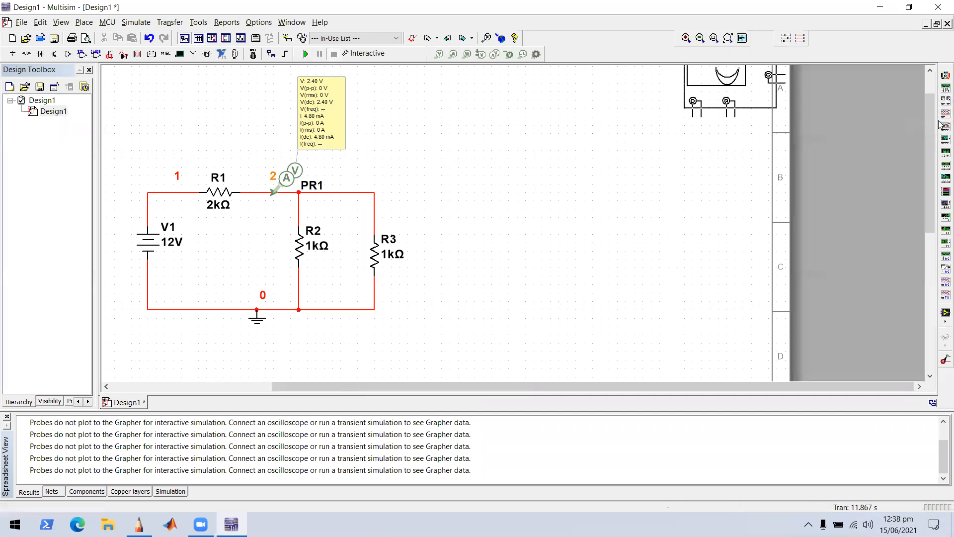
click(482, 208)
click(330, 115)
key(Delete)
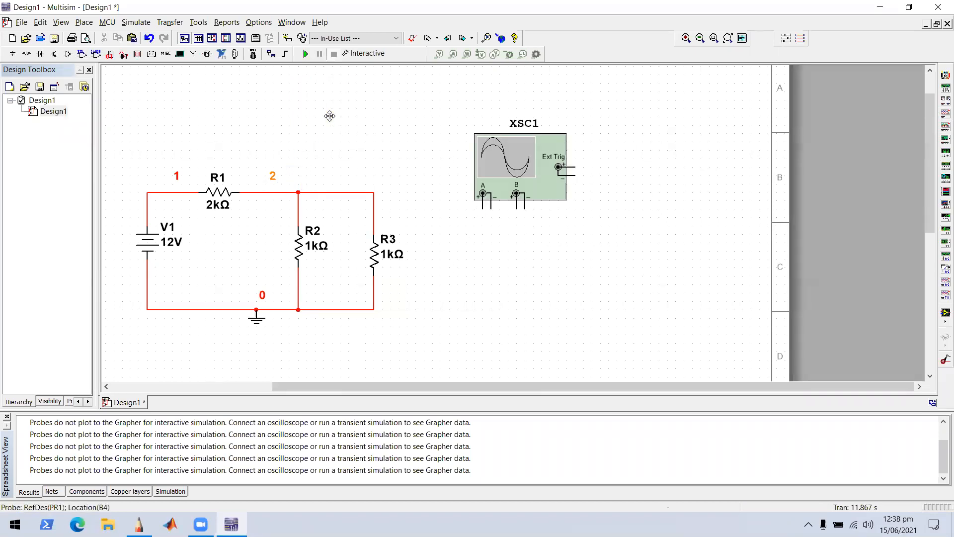
click(528, 171)
key(Delete)
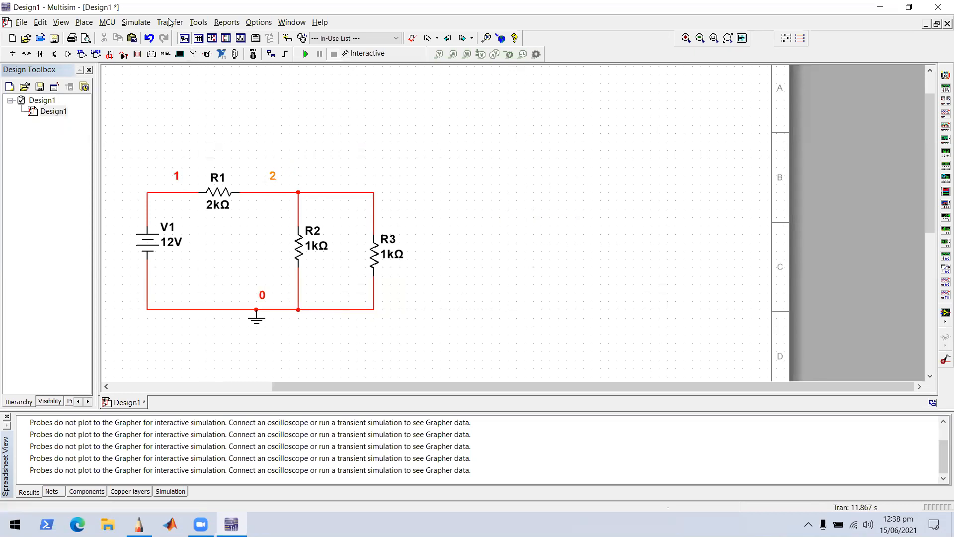
- Open the analysis settings and select DC Sweep as the active analysis, comparing it with DC Operating Point
click(131, 23)
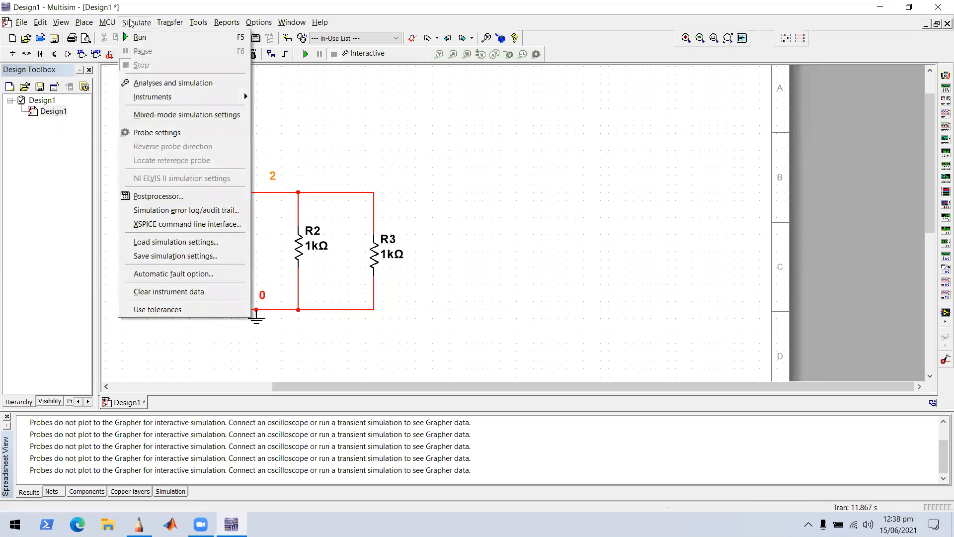
click(159, 83)
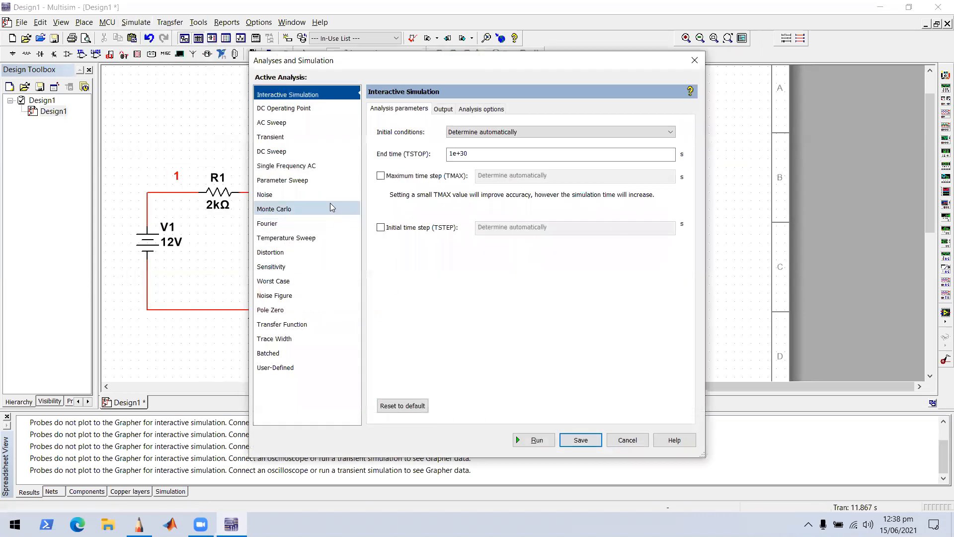
click(300, 152)
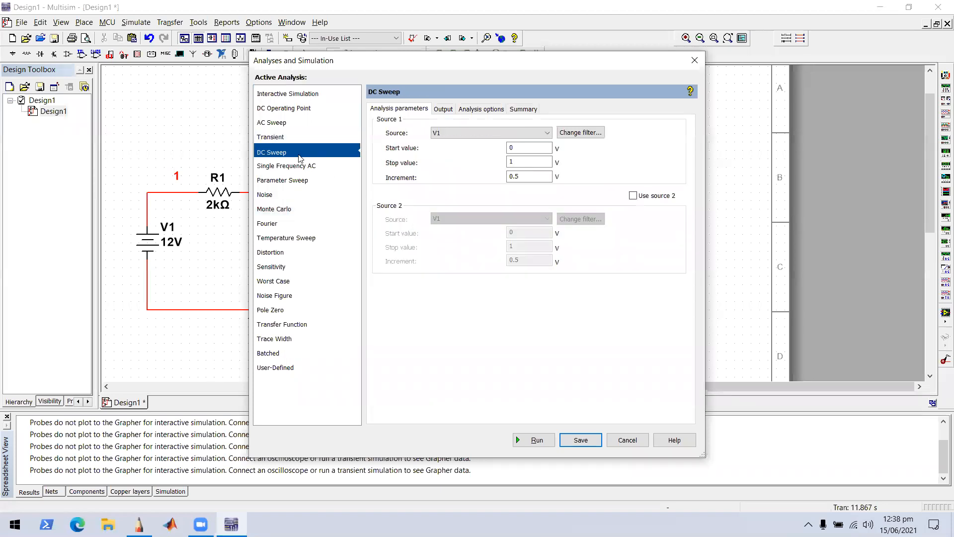
click(303, 109)
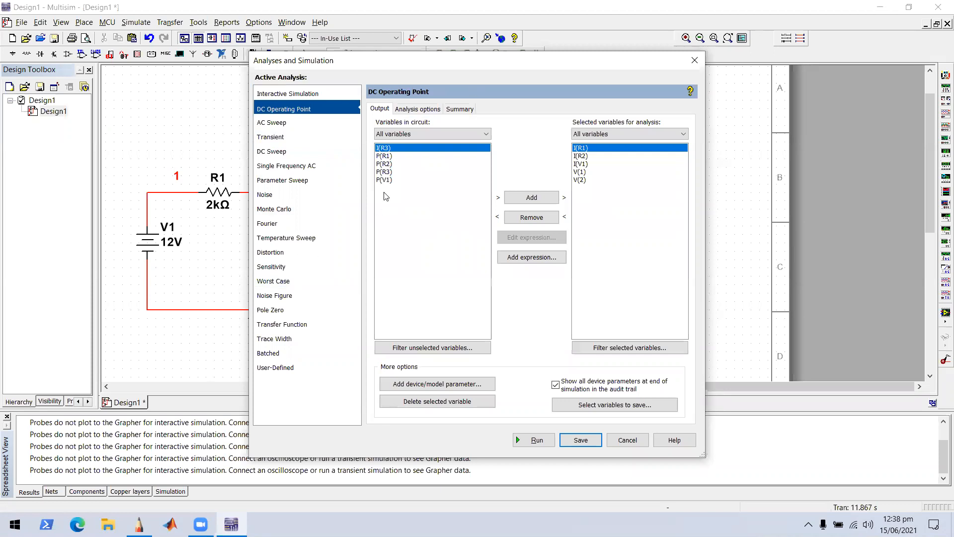
click(319, 152)
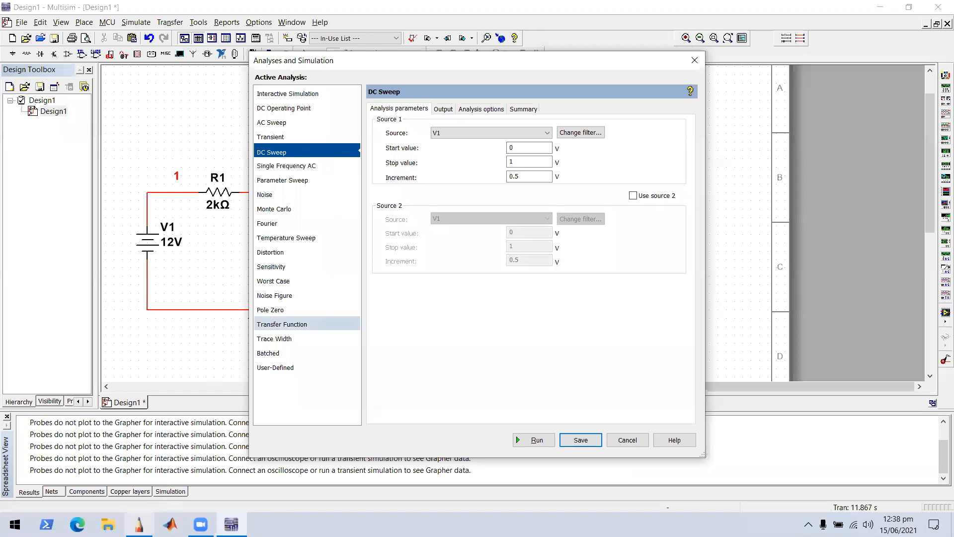
- Switch to Autodesk SketchBook and start a new blank canvas without saving the existing sketch
click(139, 524)
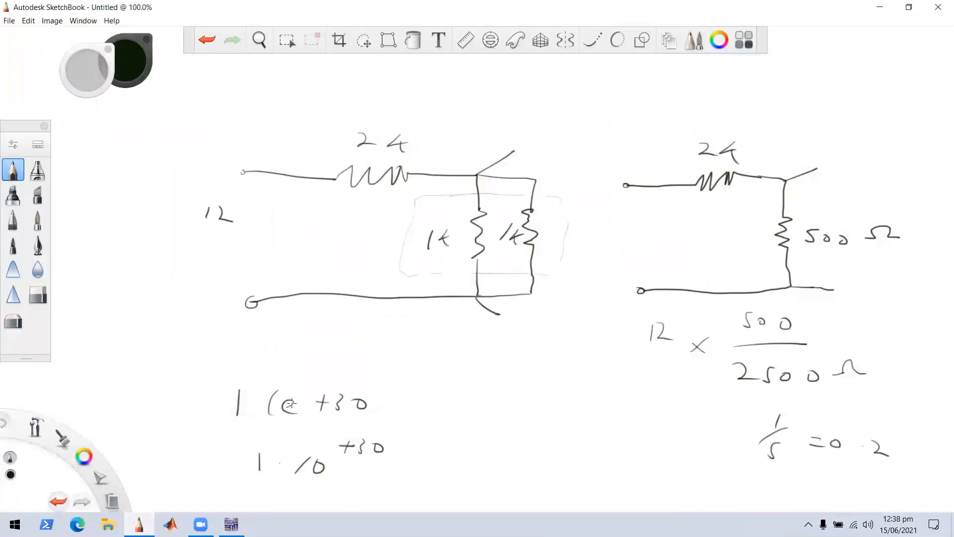
click(9, 20)
click(38, 35)
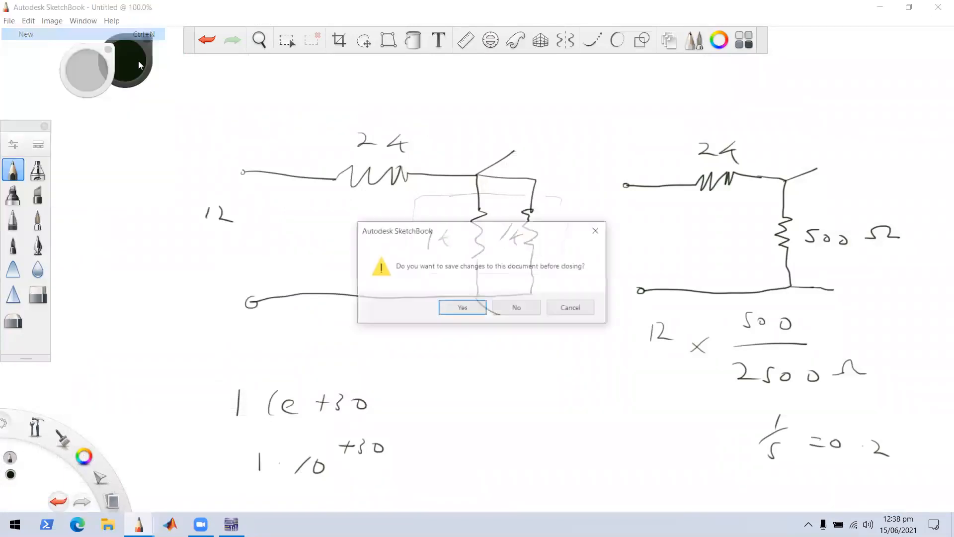
click(507, 308)
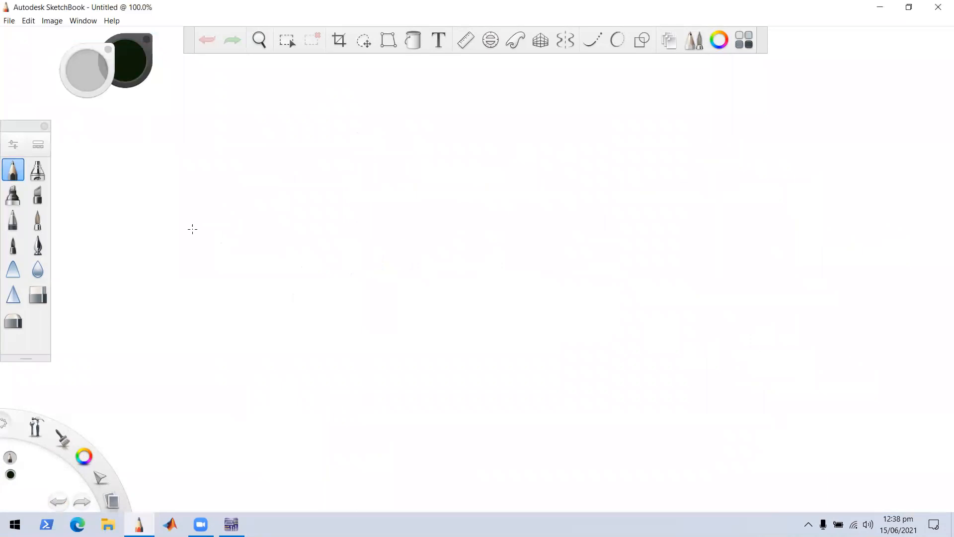
- Sketch a battery symbol labelled "12V" and write the heading "DC Sweep" above it
mouse_move(232, 229)
mouse_down()
mouse_move(270, 230)
mouse_move(256, 246)
mouse_move(272, 262)
mouse_move(256, 281)
mouse_up()
mouse_move(168, 243)
mouse_down()
mouse_move(167, 260)
mouse_move(212, 244)
mouse_up()
mouse_move(330, 186)
mouse_down()
mouse_move(346, 167)
mouse_move(329, 186)
mouse_up()
mouse_move(366, 175)
mouse_down()
mouse_move(367, 188)
mouse_move(449, 188)
mouse_up()
mouse_move(451, 183)
mouse_down()
mouse_move(470, 188)
mouse_move(483, 177)
mouse_up()
drag(465, 185, 461, 184)
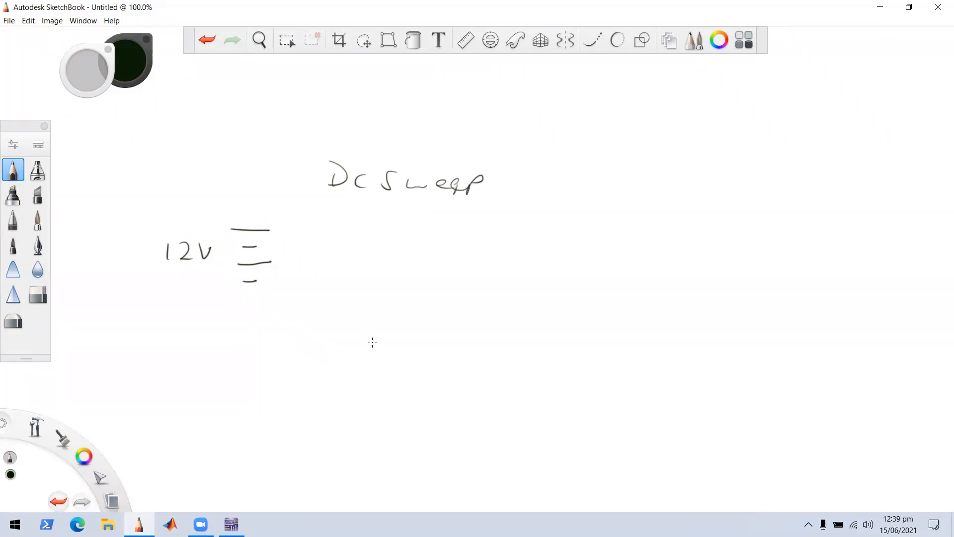
- Draw a rising sweep line below the heading, labelled "0 V" at its start and "12" at its end
mouse_move(318, 356)
mouse_down()
mouse_move(303, 362)
mouse_move(358, 361)
mouse_up()
drag(343, 358, 586, 250)
mouse_move(615, 245)
mouse_down()
mouse_move(613, 255)
mouse_move(647, 257)
mouse_up()
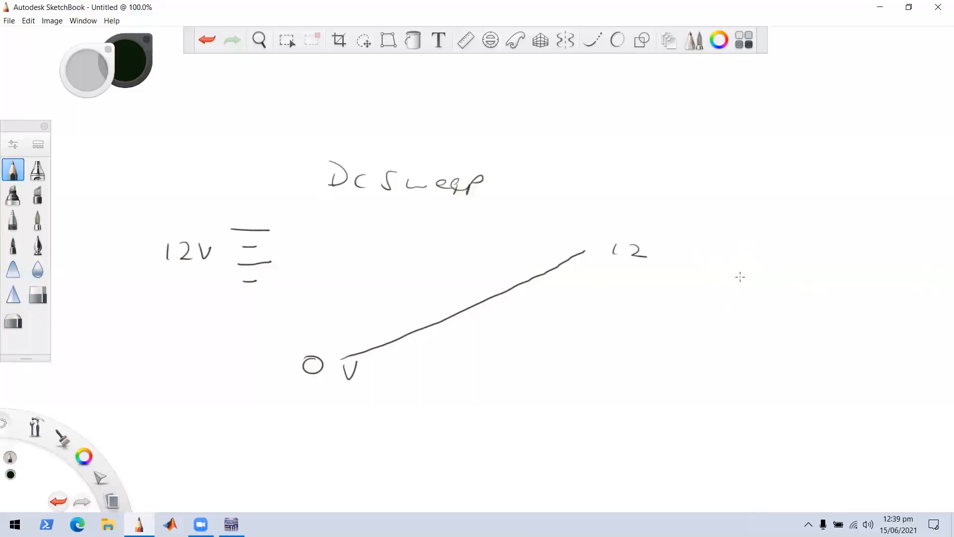
- Write "V(R1)" with a double underline beside the sweep line, and draw a curve above and below that line
drag(717, 280, 728, 282)
mouse_move(744, 285)
mouse_down()
mouse_move(752, 278)
mouse_move(747, 297)
mouse_up()
drag(760, 279, 772, 293)
drag(781, 284, 798, 299)
drag(339, 357, 557, 247)
mouse_move(382, 358)
mouse_down()
mouse_move(343, 360)
mouse_move(578, 273)
mouse_up()
drag(719, 309, 794, 309)
drag(721, 319, 787, 317)
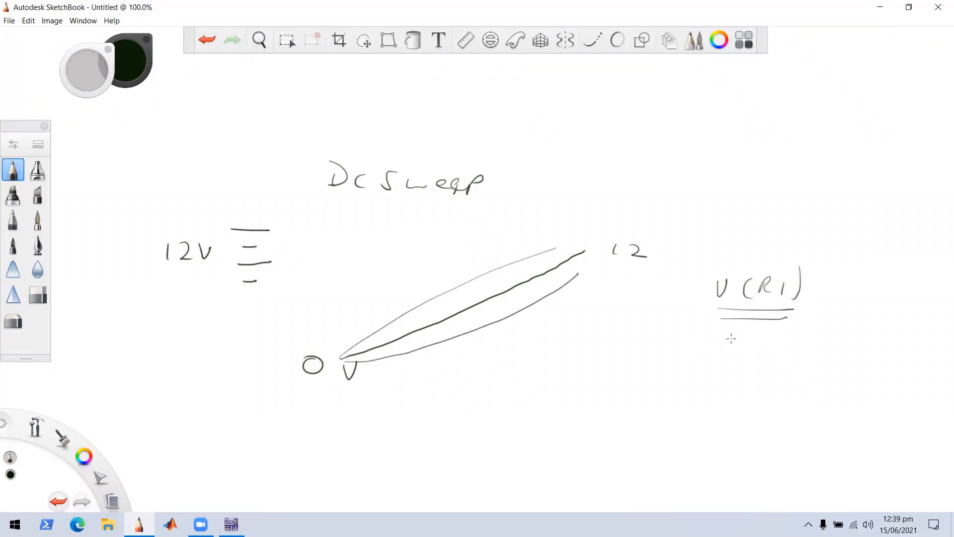
- Write the output variables "I(R1)", "I(R2)" and "P(V1)" in a list under "V(R1)"
mouse_move(715, 346)
mouse_down()
mouse_move(734, 345)
mouse_move(722, 361)
mouse_up()
drag(713, 361, 758, 368)
mouse_move(773, 355)
mouse_down()
mouse_move(773, 369)
mouse_move(788, 368)
mouse_up()
drag(793, 369, 809, 379)
mouse_move(712, 387)
mouse_down()
mouse_move(726, 383)
mouse_move(714, 401)
mouse_up()
drag(704, 404, 757, 408)
mouse_move(758, 394)
mouse_down()
mouse_move(784, 412)
mouse_move(748, 412)
mouse_up()
mouse_move(794, 389)
mouse_down()
mouse_move(802, 409)
mouse_move(791, 422)
mouse_up()
mouse_move(688, 447)
mouse_down()
mouse_move(701, 436)
mouse_move(749, 450)
mouse_up()
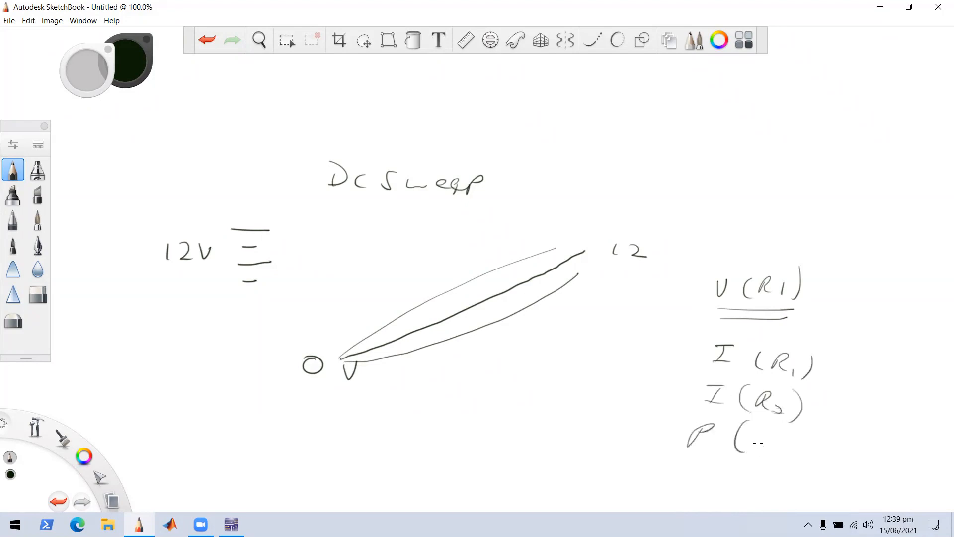
mouse_move(764, 429)
mouse_down()
mouse_move(780, 429)
mouse_move(784, 460)
mouse_up()
mouse_move(798, 426)
mouse_down()
mouse_move(806, 438)
mouse_move(793, 473)
mouse_up()
- Return to Multisim and set the DC Sweep stop value to 12 V, keeping V1 as the source
click(880, 7)
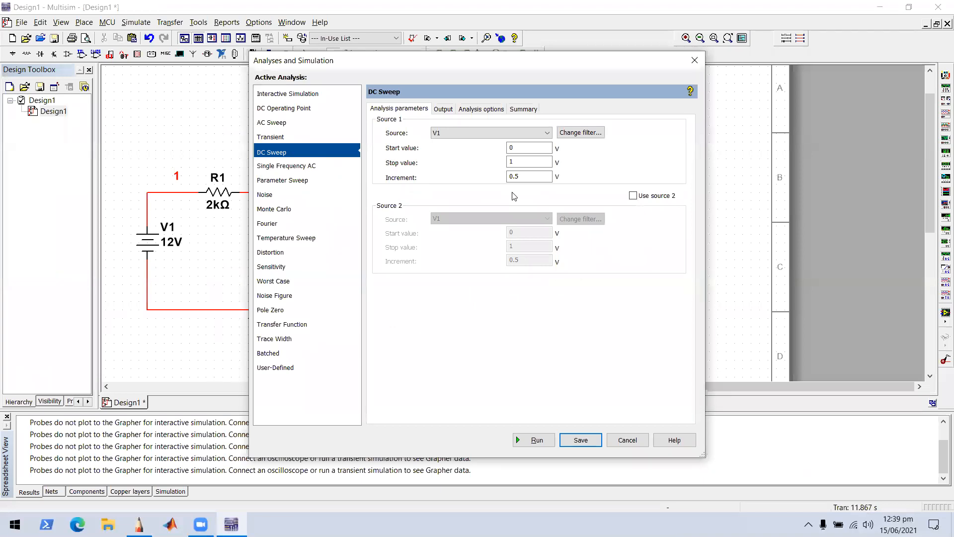
click(515, 147)
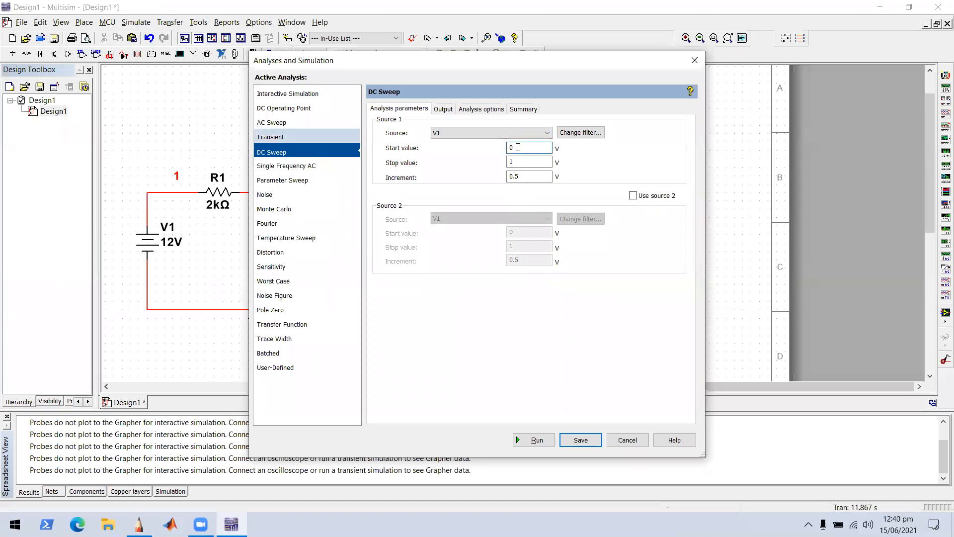
click(520, 162)
key(BackSpace)
text(12)
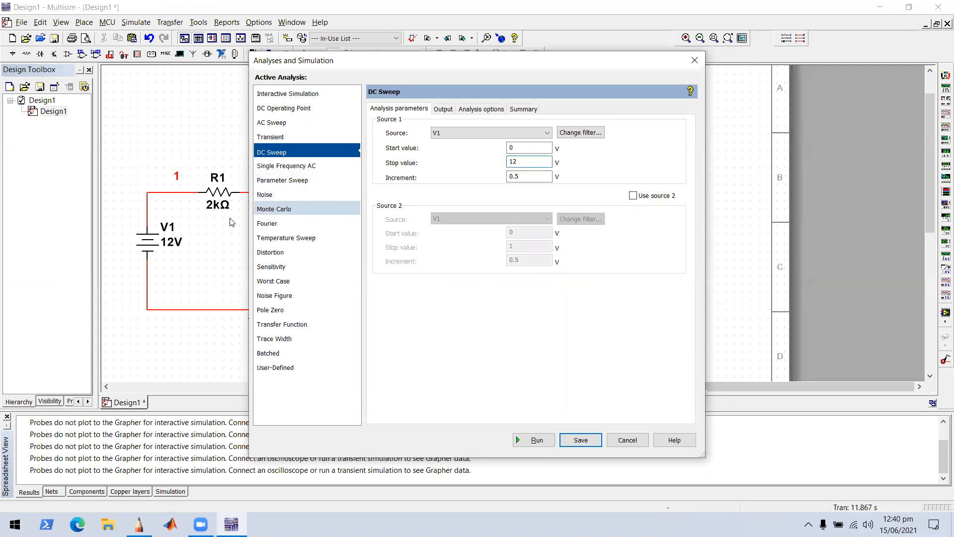
click(487, 136)
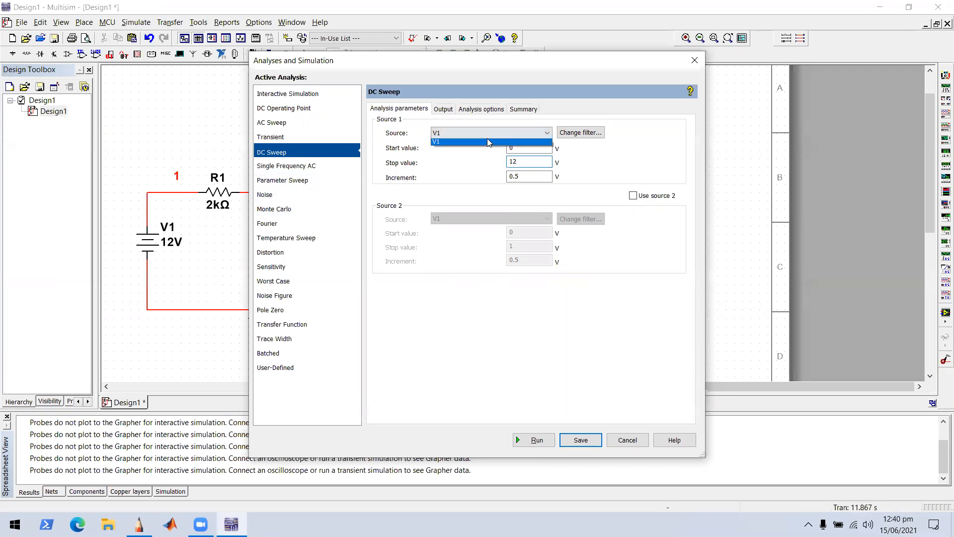
click(466, 132)
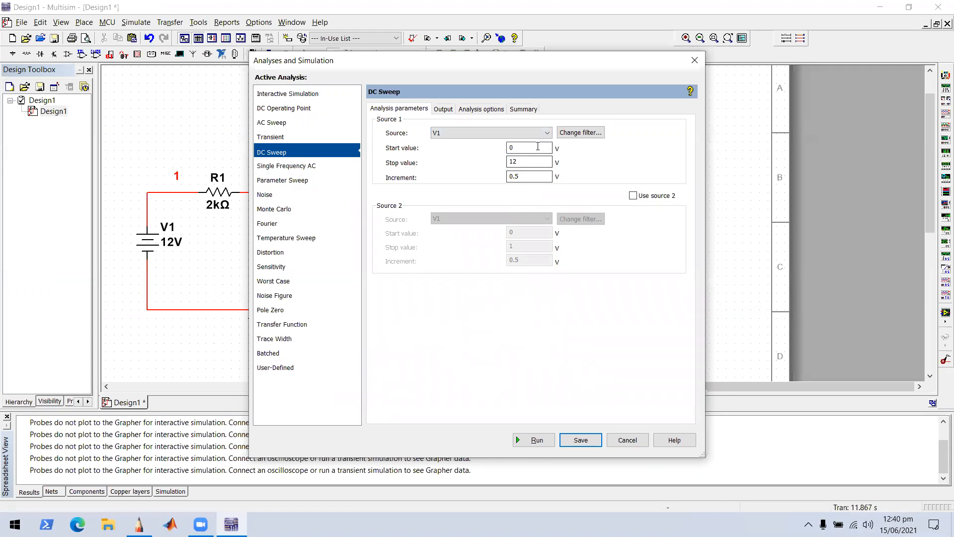
click(519, 177)
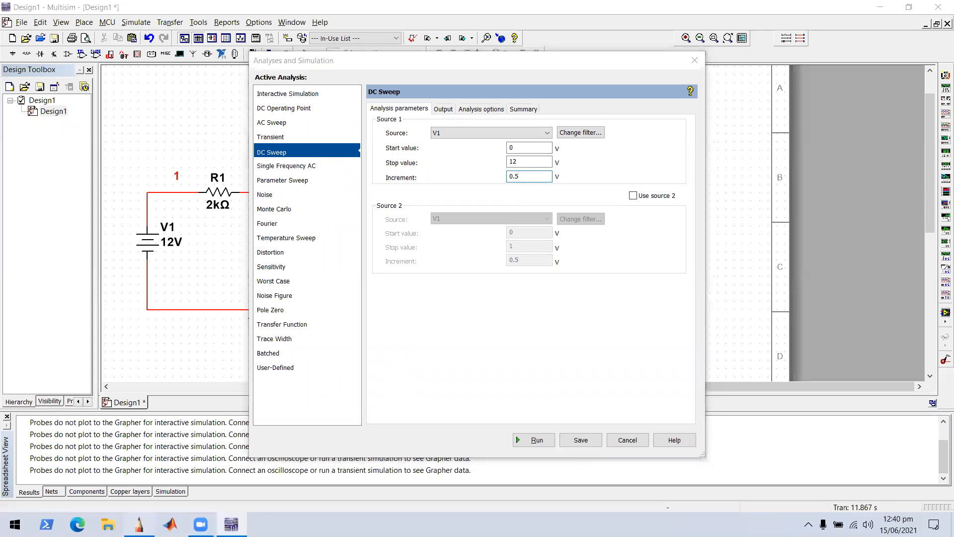
- Switch to Autodesk SketchBook, add a handwritten note below the 0 V to 12 sweep lines, and return to Multisim
click(148, 521)
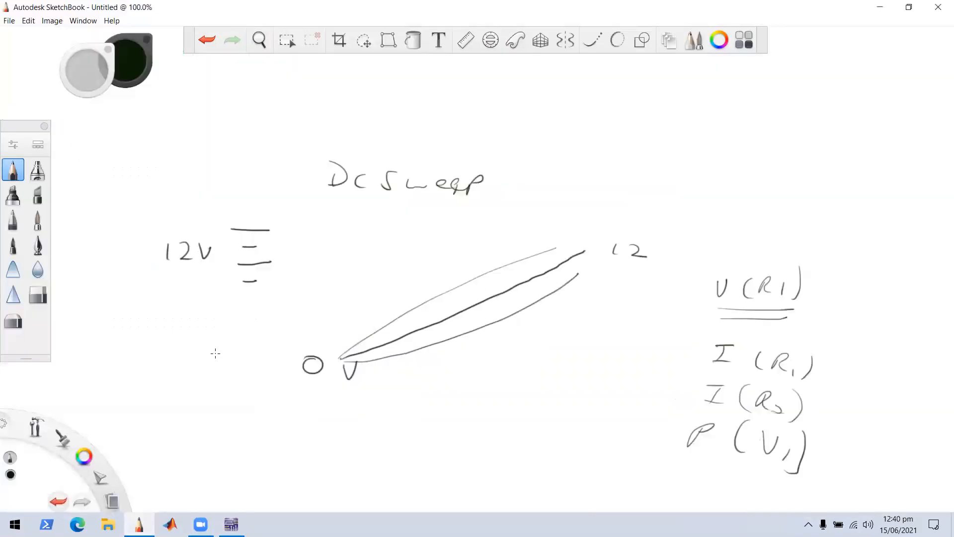
drag(304, 412, 433, 420)
mouse_move(382, 450)
mouse_down()
mouse_move(379, 466)
mouse_move(419, 458)
mouse_move(378, 487)
mouse_move(408, 492)
mouse_up()
click(403, 459)
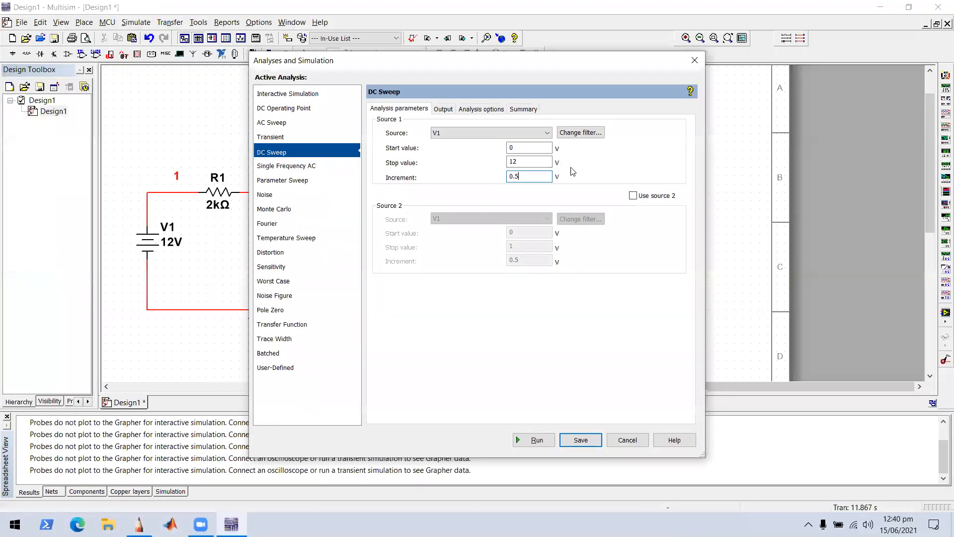
click(880, 7)
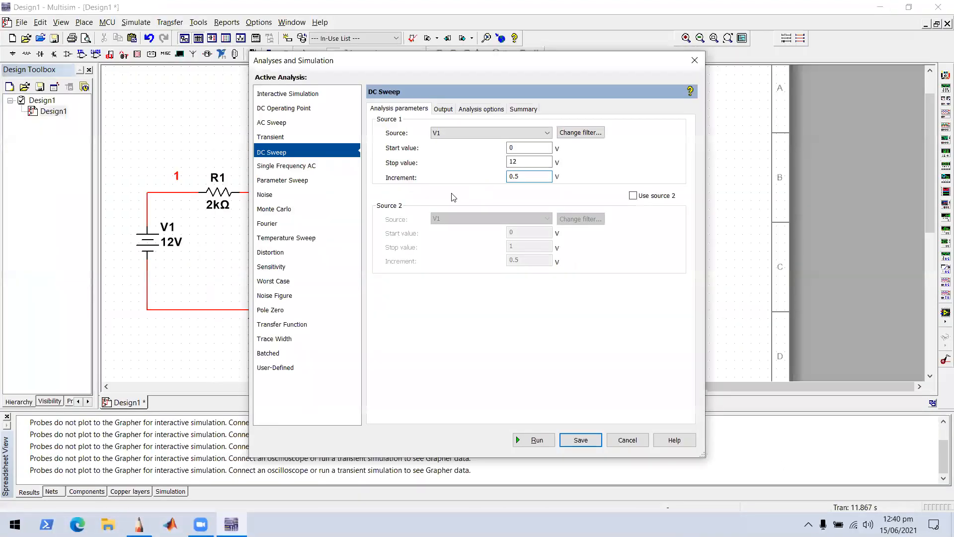
- Run the DC sweep with I(R1) and P(V1) as output variables, and show a grid on the maximized plot
click(444, 109)
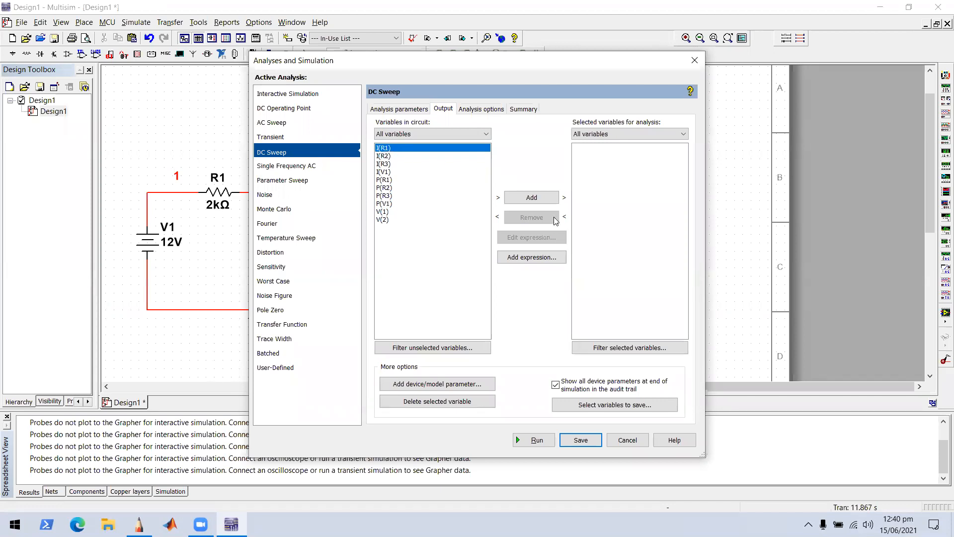
click(532, 199)
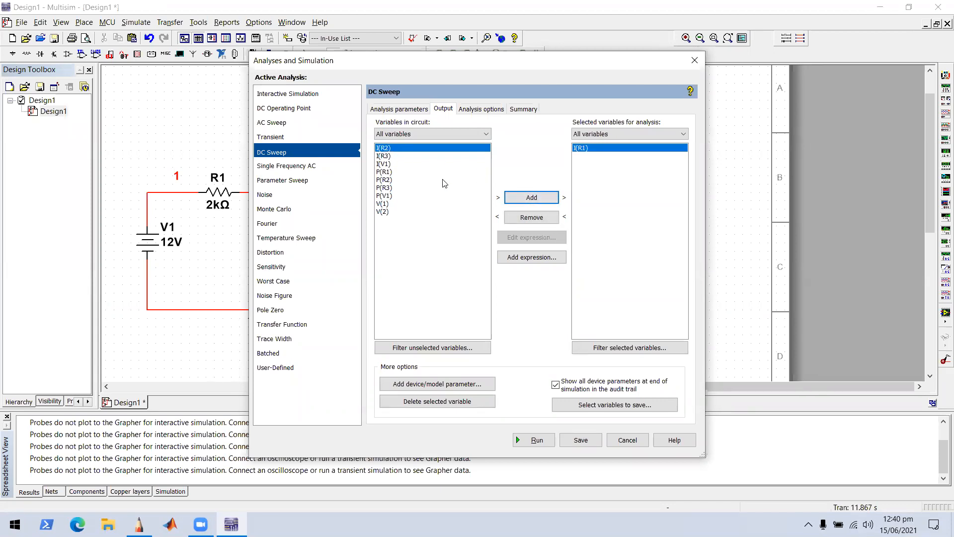
click(383, 197)
click(541, 199)
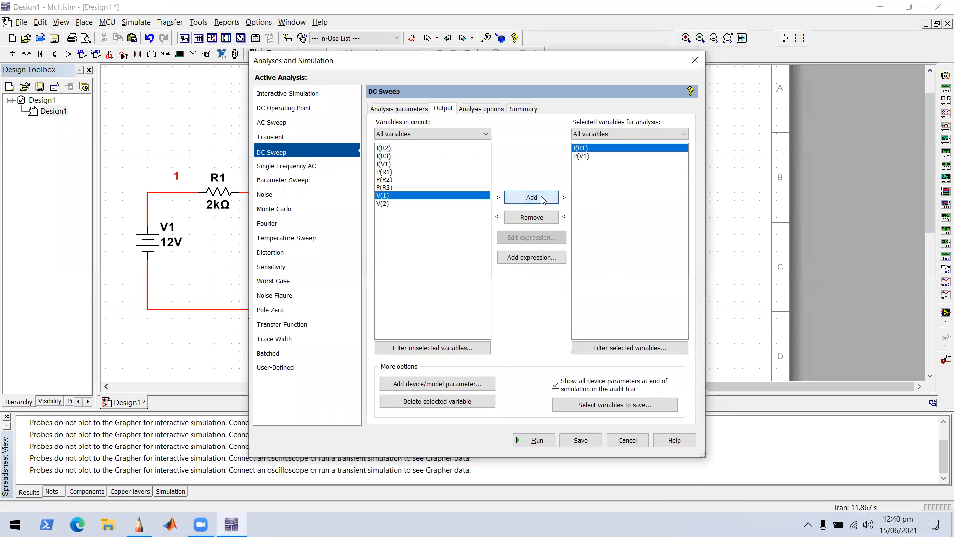
click(545, 441)
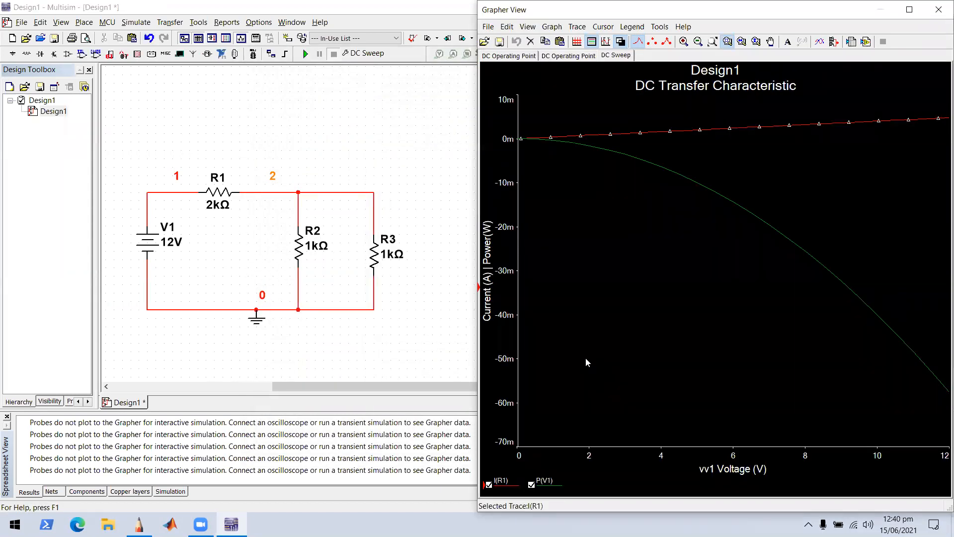
click(910, 10)
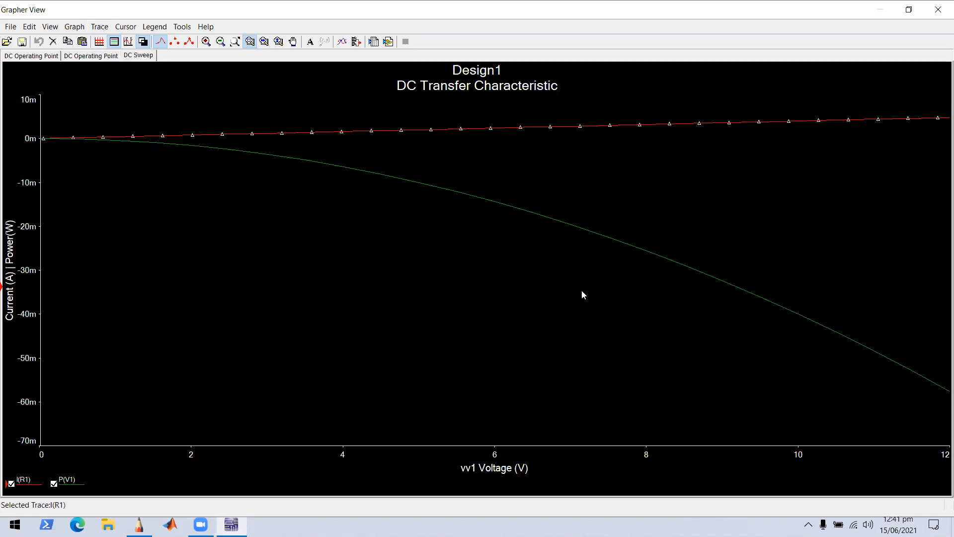
click(100, 43)
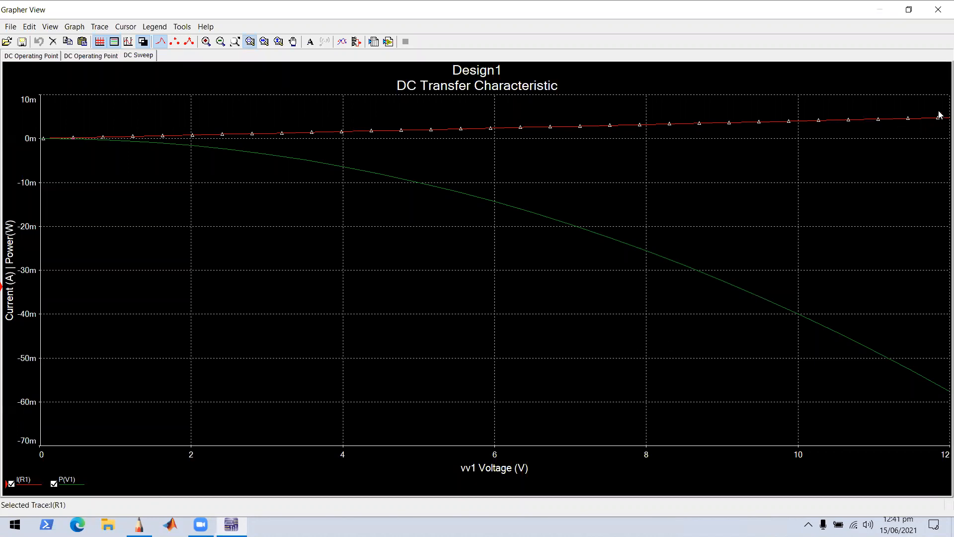
- Zoom into successive regions of the DC Transfer Characteristic plot, and close the Grapher window
mouse_move(947, 390)
mouse_down()
mouse_move(746, 378)
mouse_move(459, 391)
mouse_move(9, 350)
mouse_up()
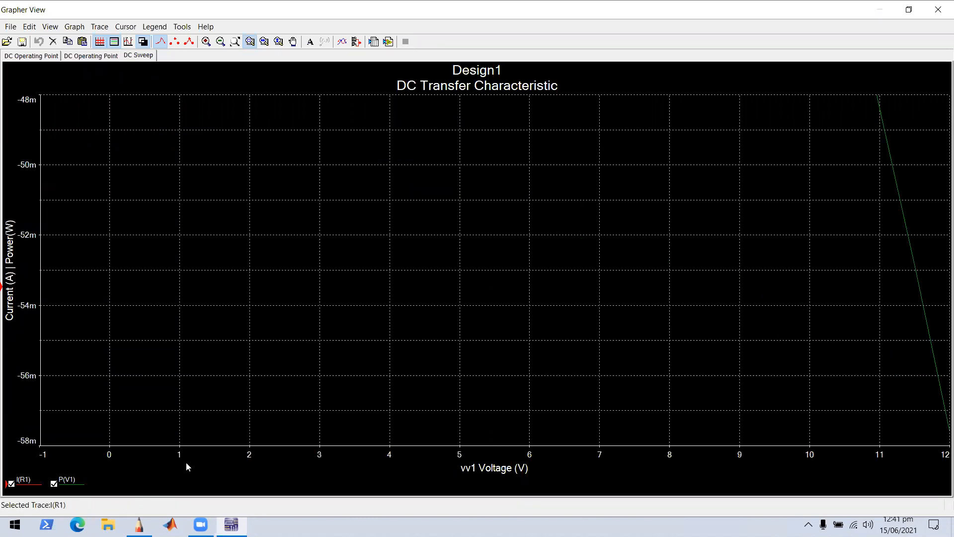
drag(100, 204, 354, 298)
drag(353, 294, 409, 327)
click(940, 7)
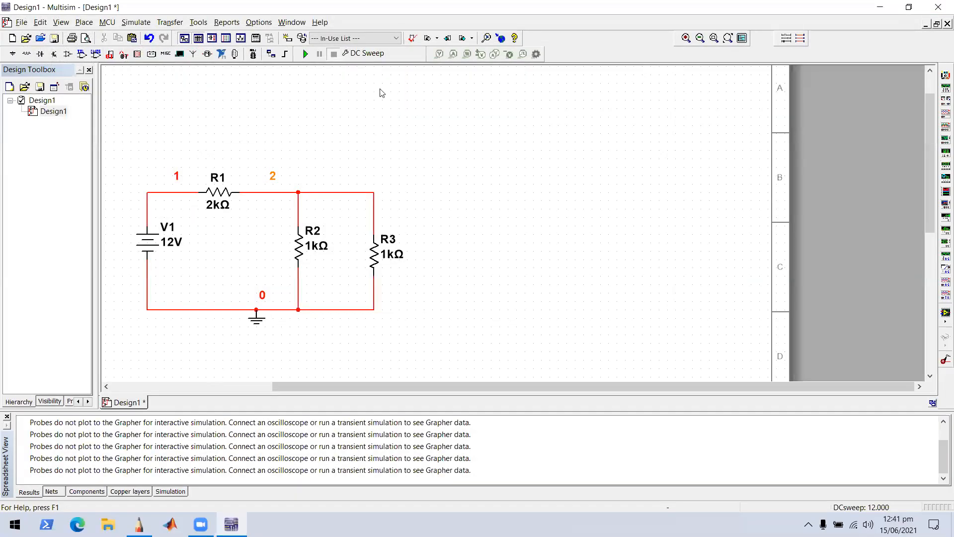
- Rerun the DC sweep with the same outputs and try to bring the traces into view by zooming the plot
click(301, 54)
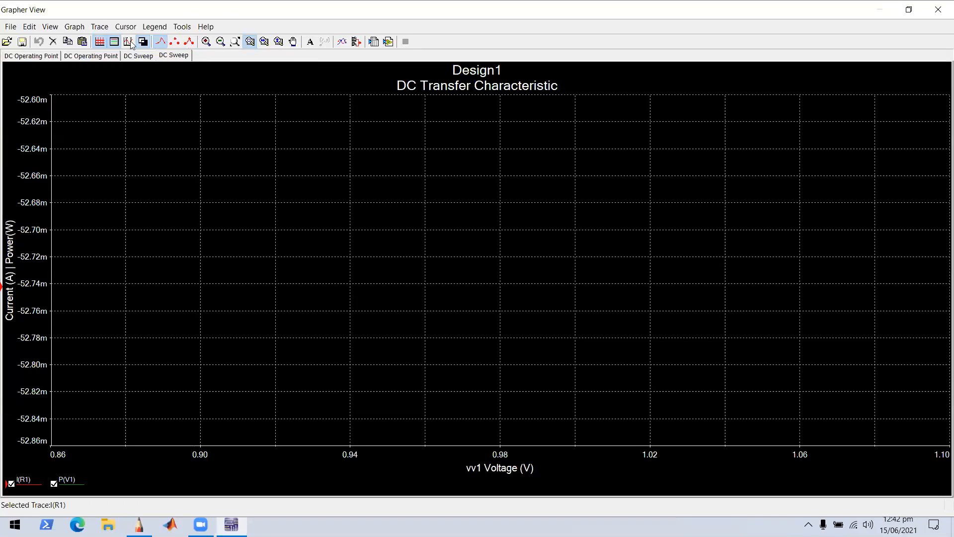
click(221, 42)
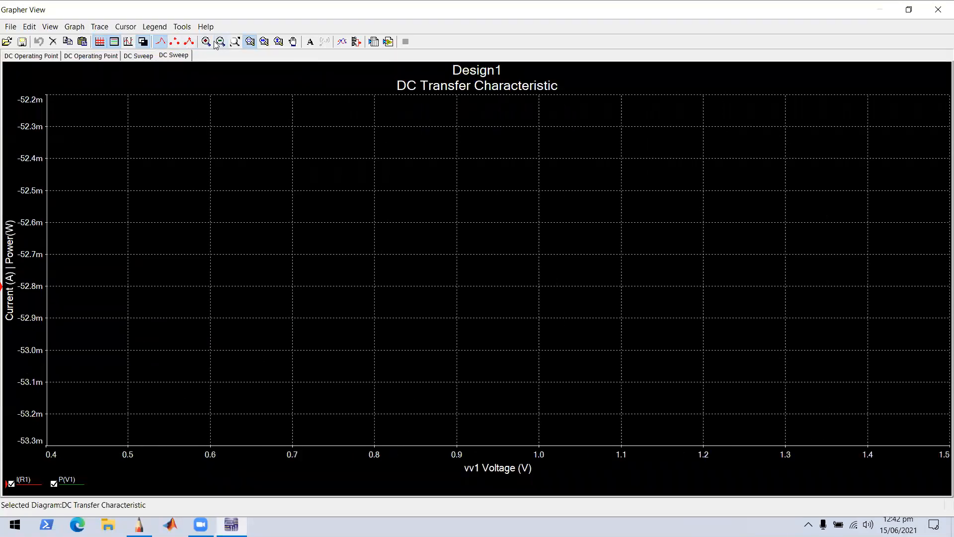
click(207, 43)
click(209, 44)
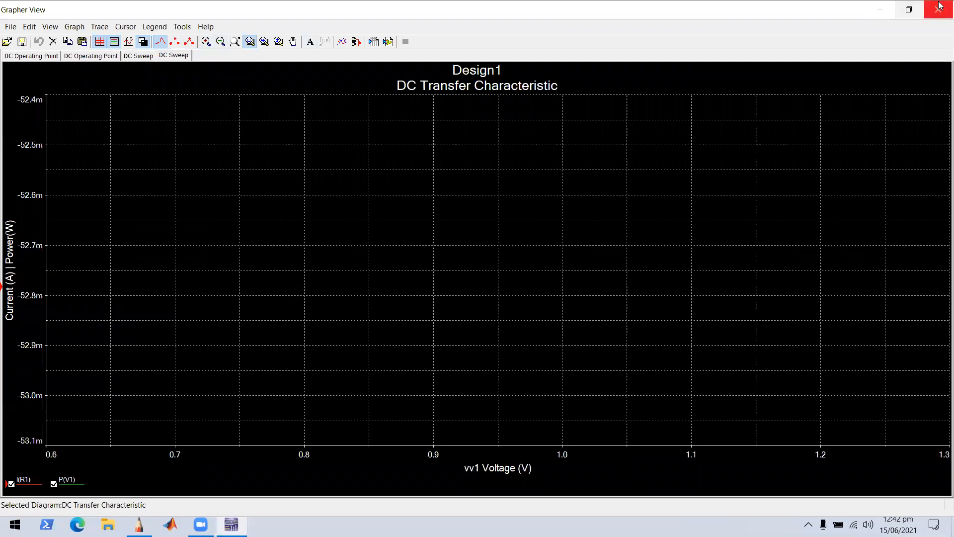
- Delete both DC Sweep pages and the contents of the two DC Operating Point pages, and close the Grapher
click(139, 56)
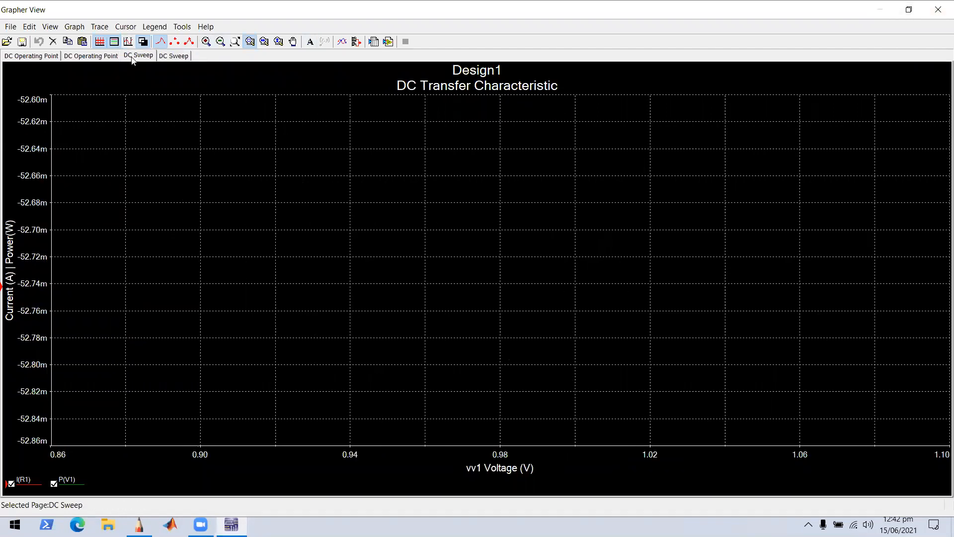
click(53, 42)
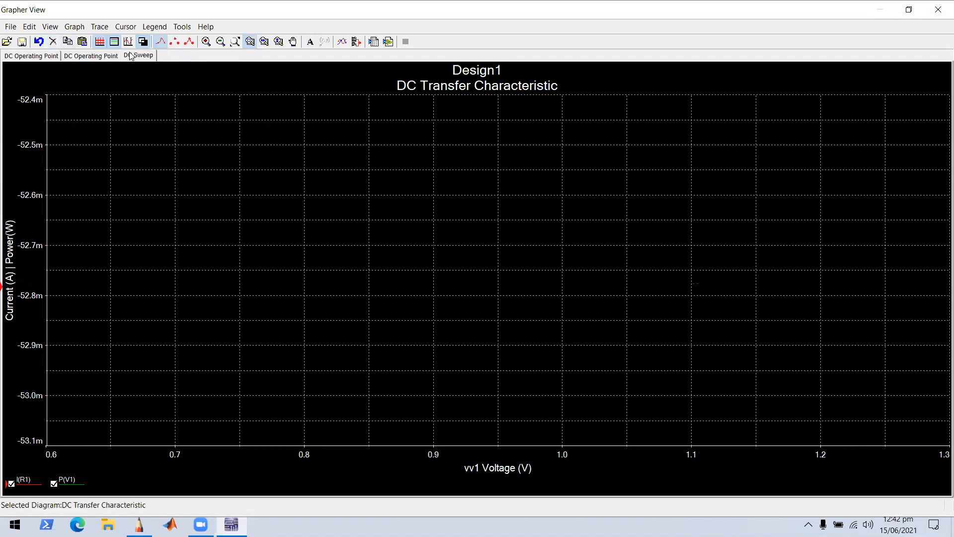
click(132, 55)
click(55, 43)
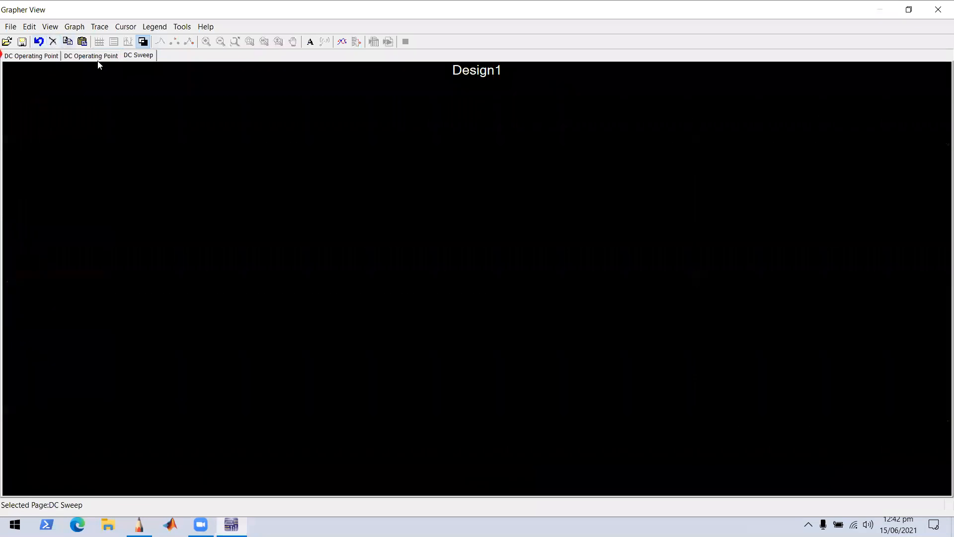
click(52, 42)
click(72, 55)
click(52, 43)
click(49, 55)
click(53, 41)
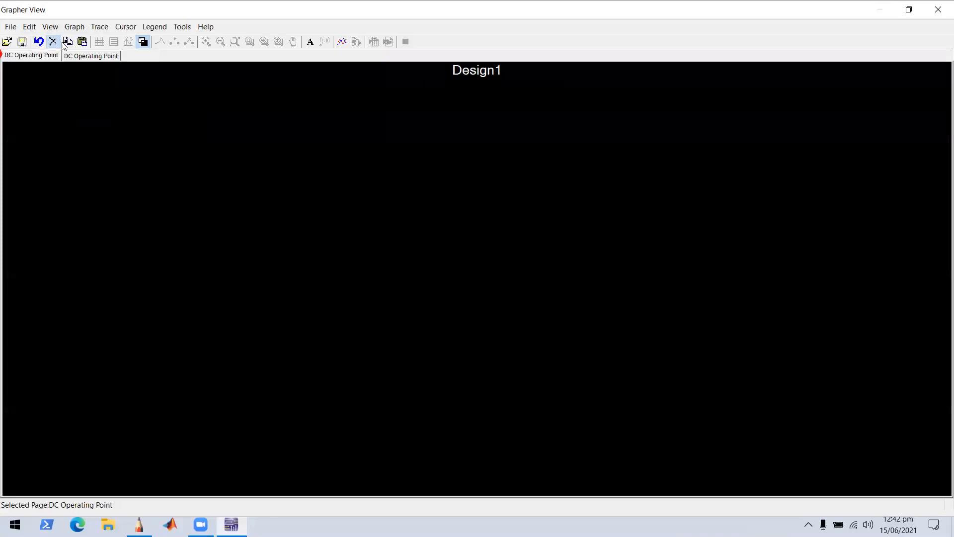
click(941, 9)
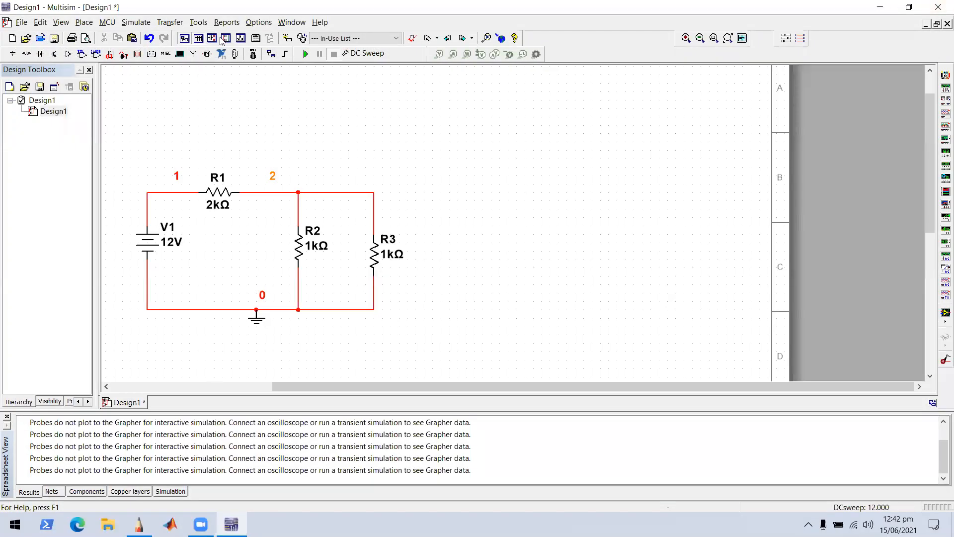
- Run the DC sweep with P(V1) as the only output variable, and close the resulting plot
click(136, 23)
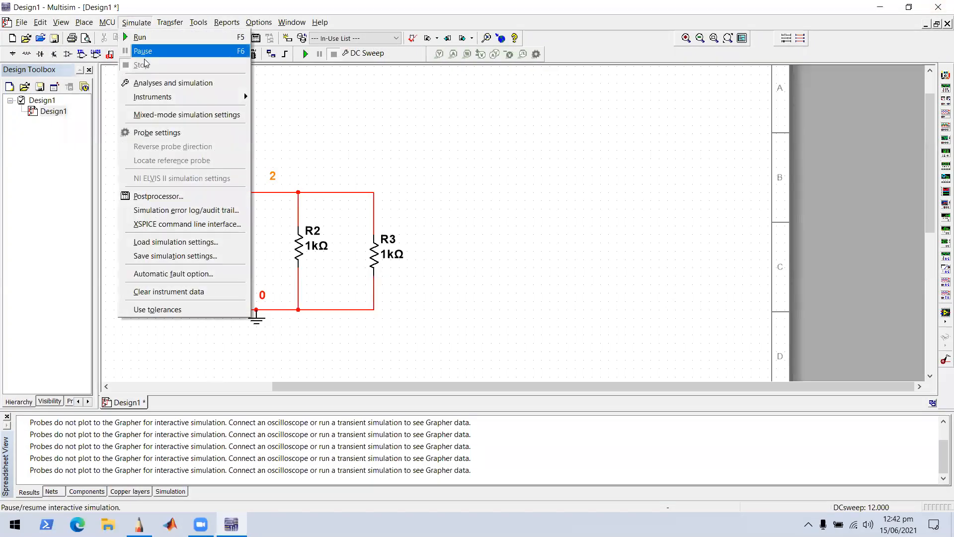
click(167, 82)
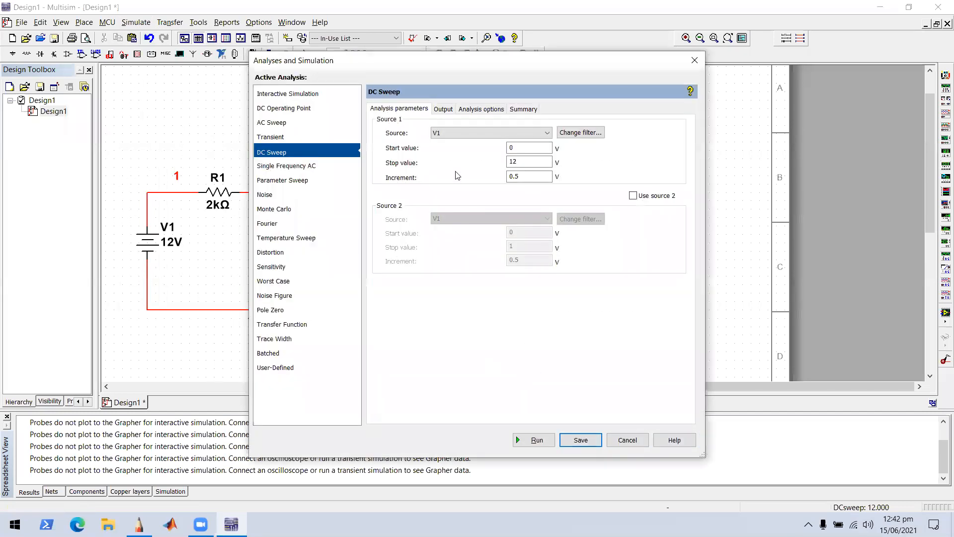
click(443, 109)
click(531, 217)
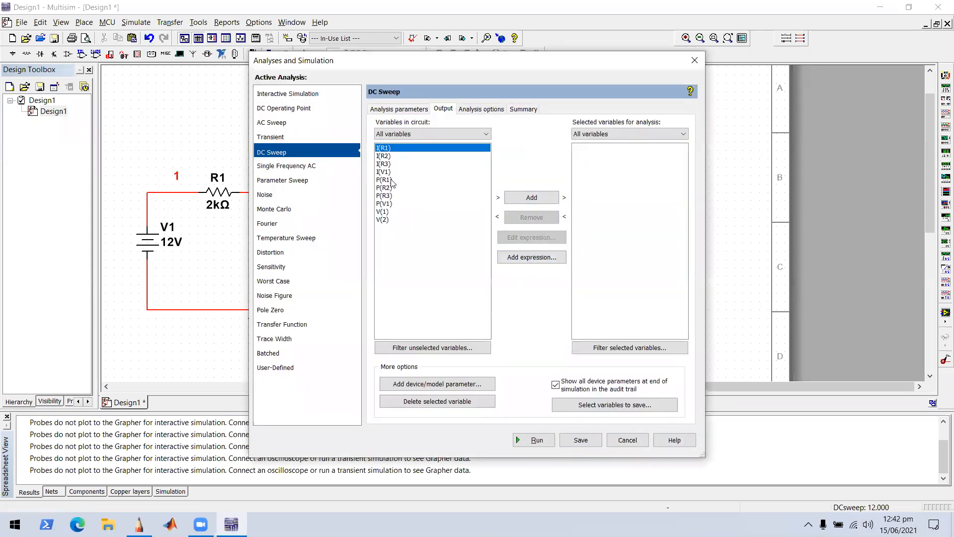
click(390, 203)
click(544, 198)
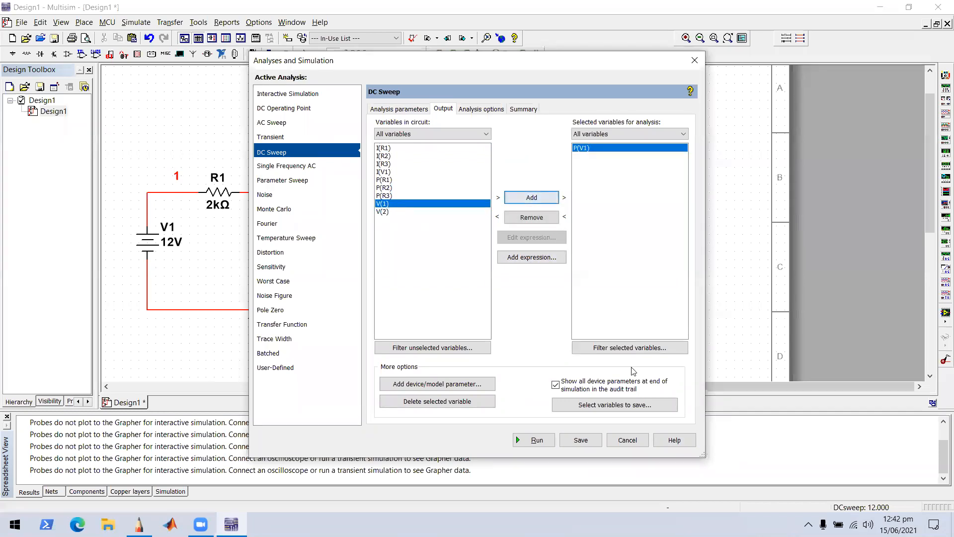
click(546, 439)
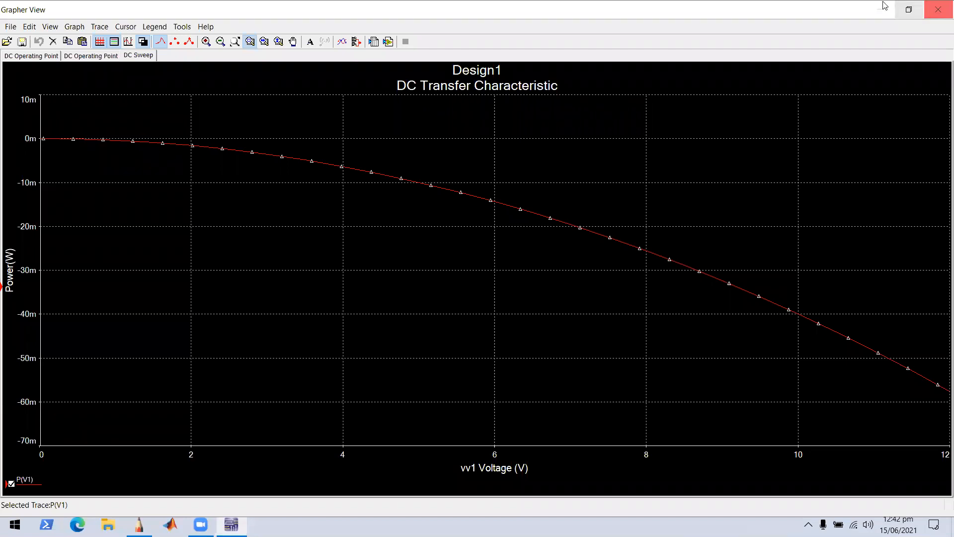
click(930, 14)
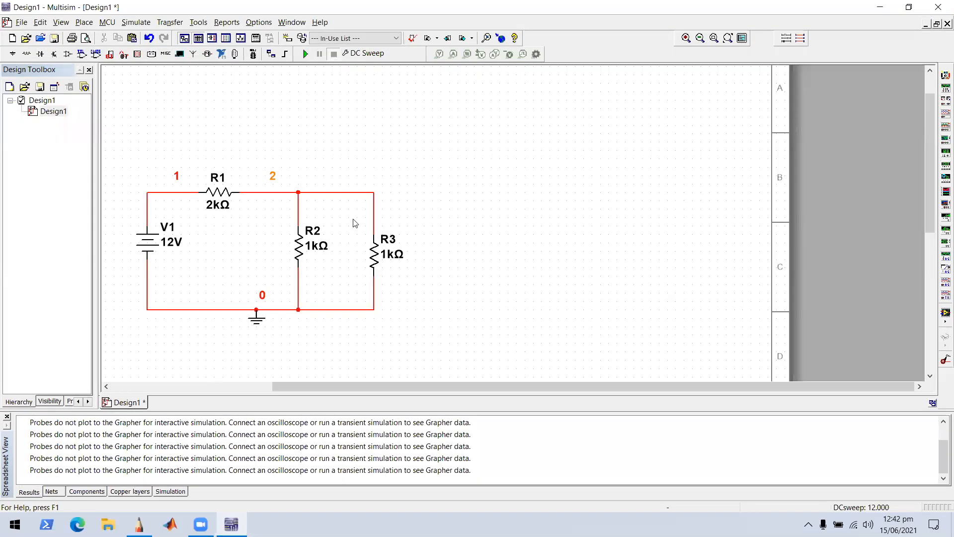
- Add I(V1) to the DC Sweep output alongside P(V1), run the sweep, and close the resulting plot
click(136, 23)
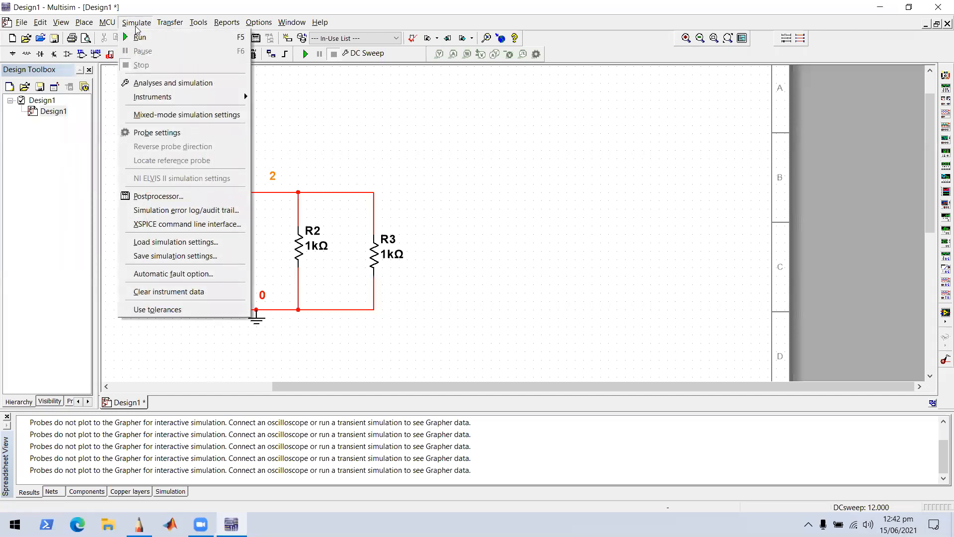
click(148, 82)
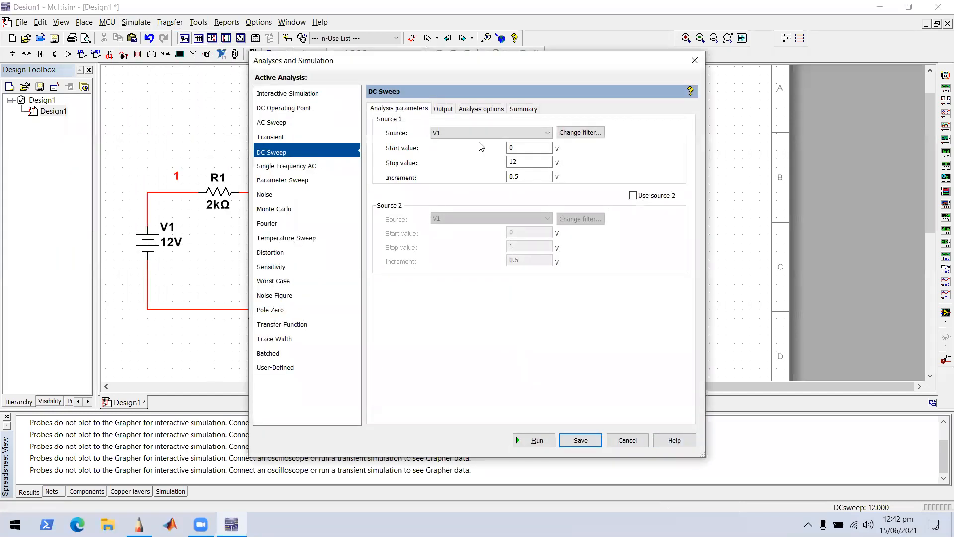
click(442, 110)
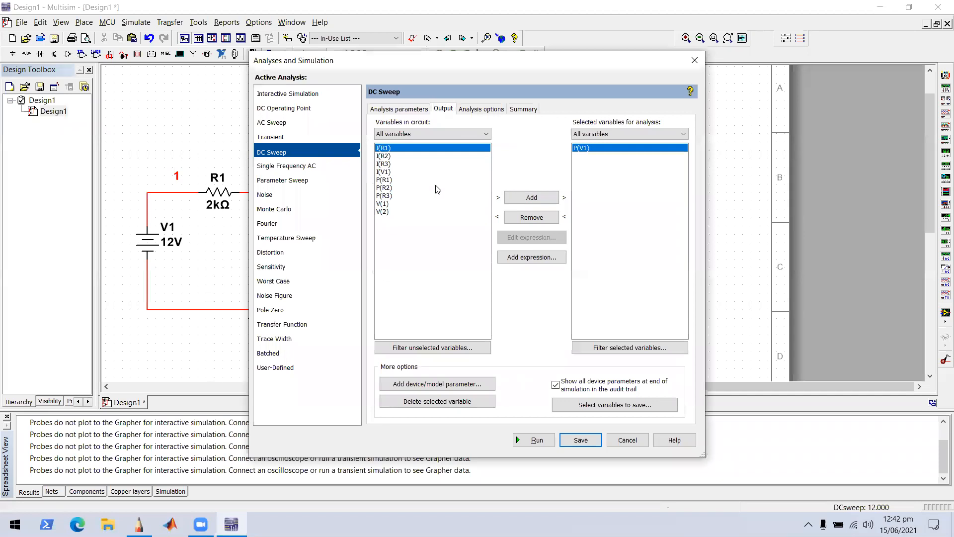
click(391, 172)
click(547, 201)
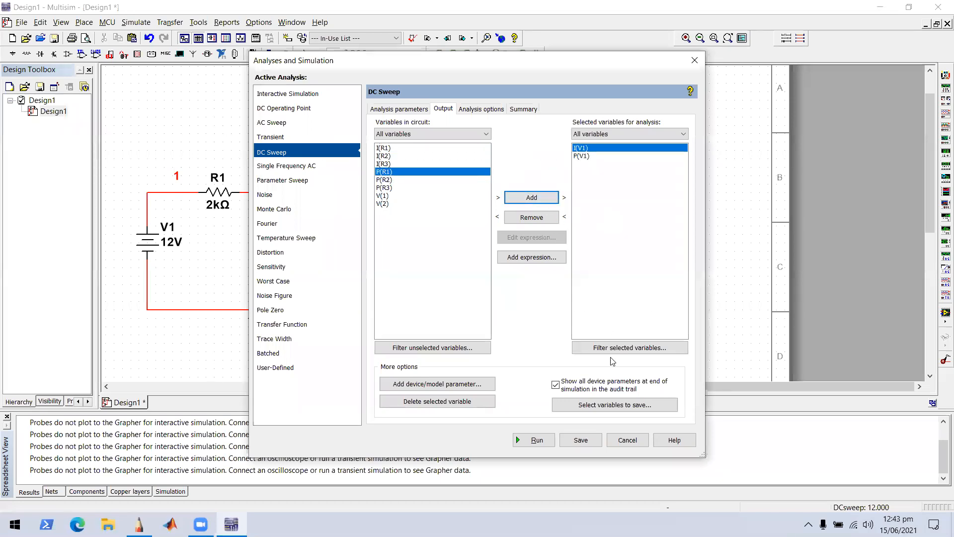
click(534, 439)
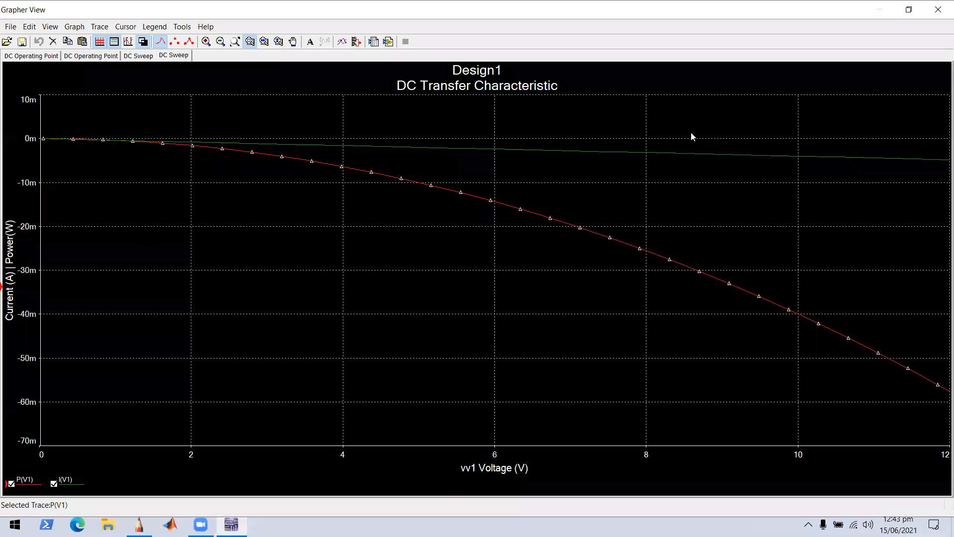
click(939, 9)
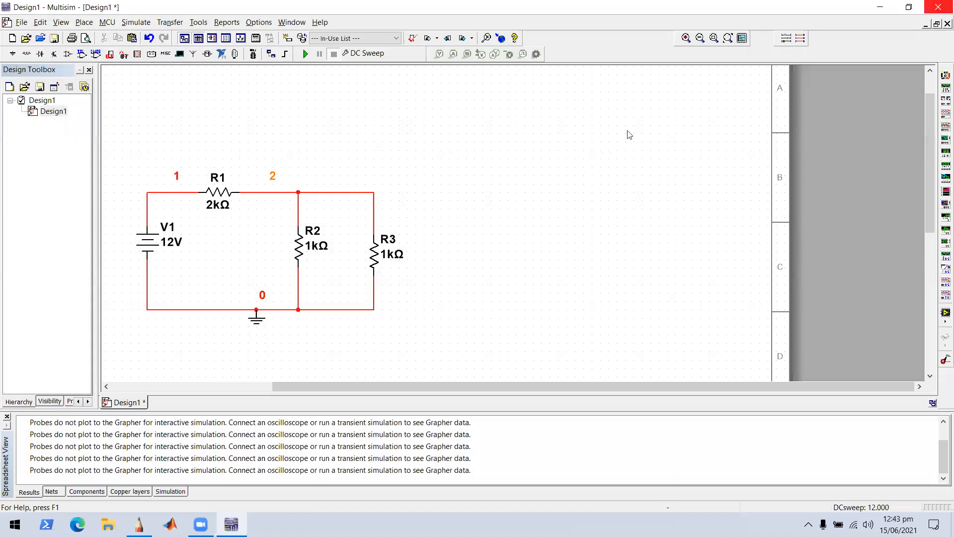
- Replace the DC Sweep output variables with V(2) alone and run the sweep to plot the node 2 voltage
click(136, 22)
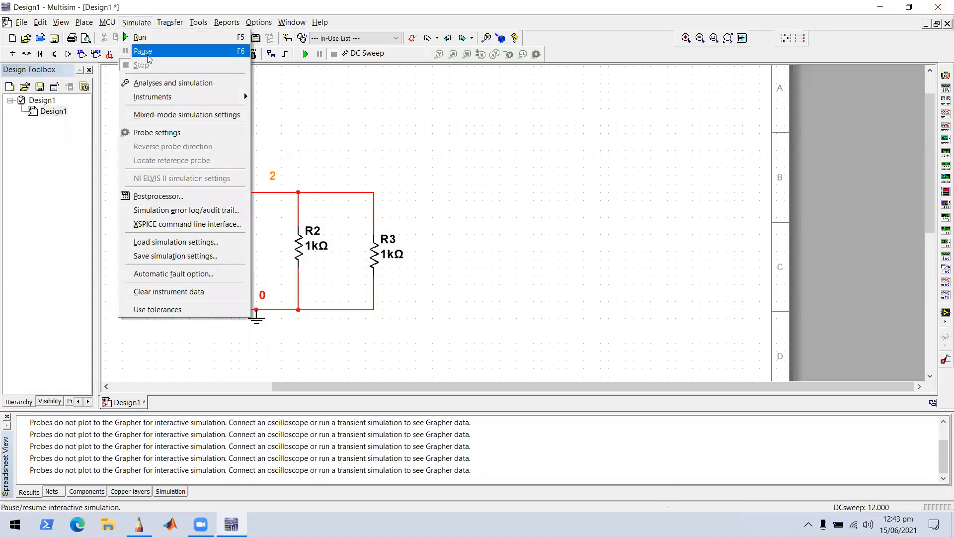
click(147, 83)
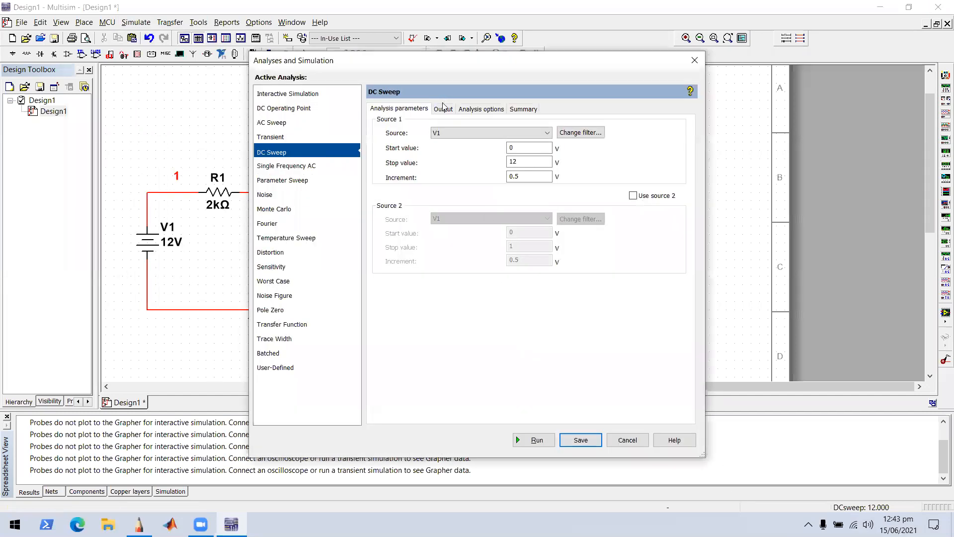
click(443, 109)
click(541, 218)
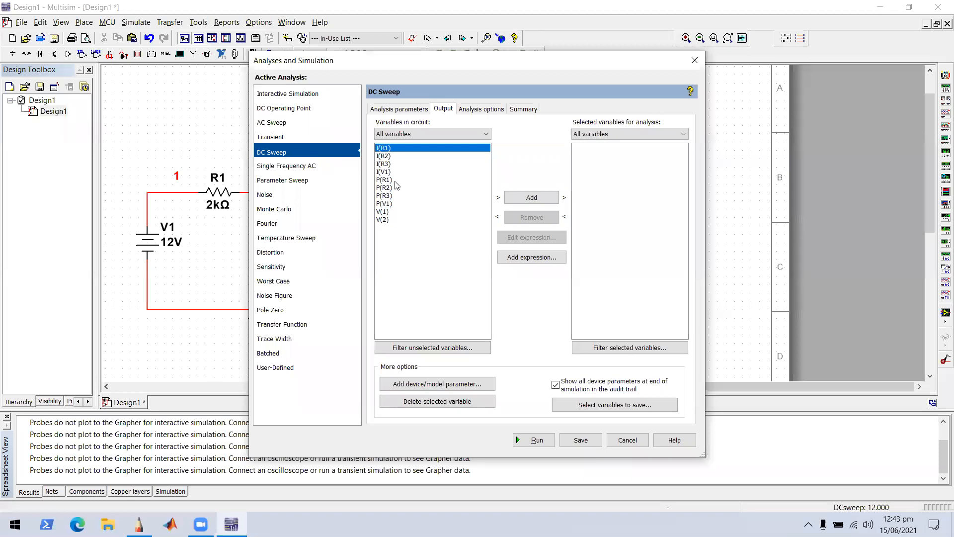
click(383, 219)
click(512, 197)
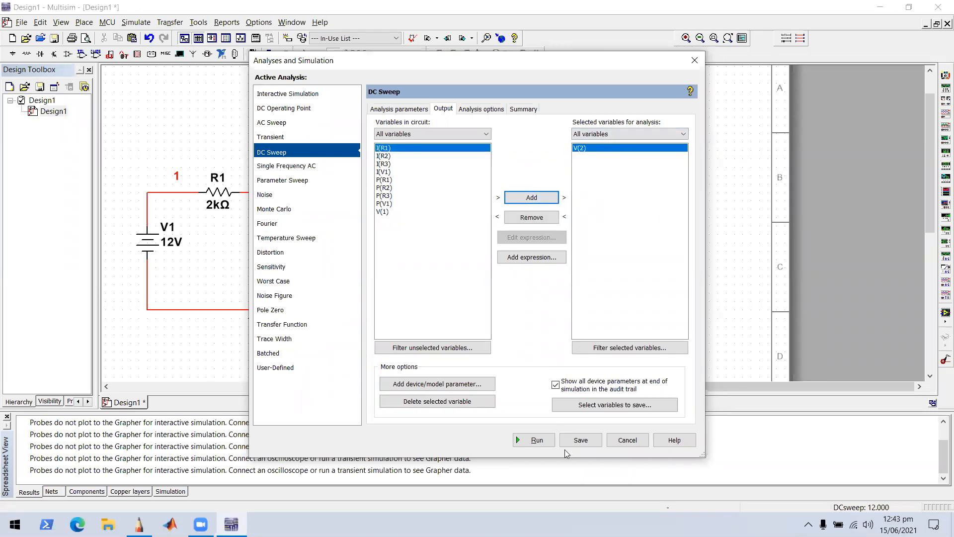
click(535, 440)
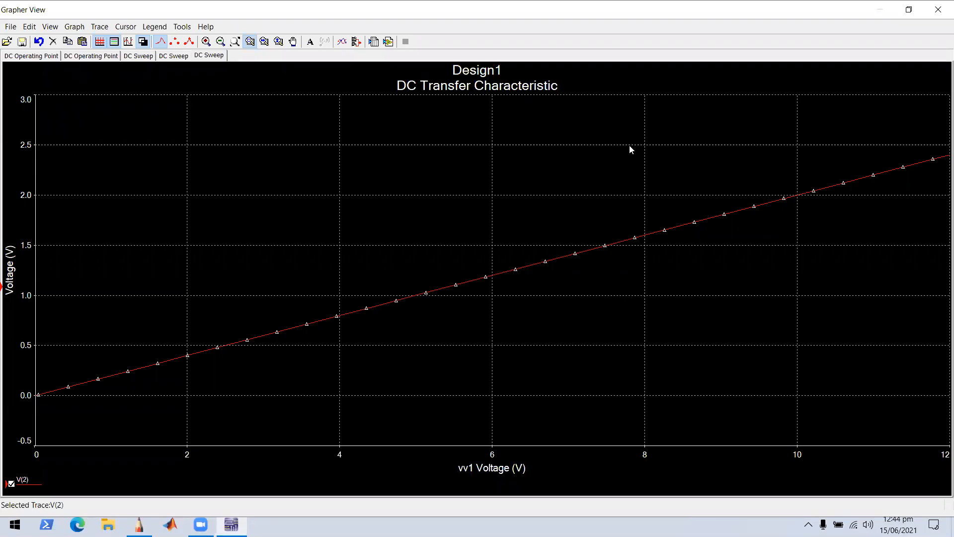
- Switch to Autodesk SketchBook to view the handwritten DC sweep notes, and return to the V(2) plot
click(139, 524)
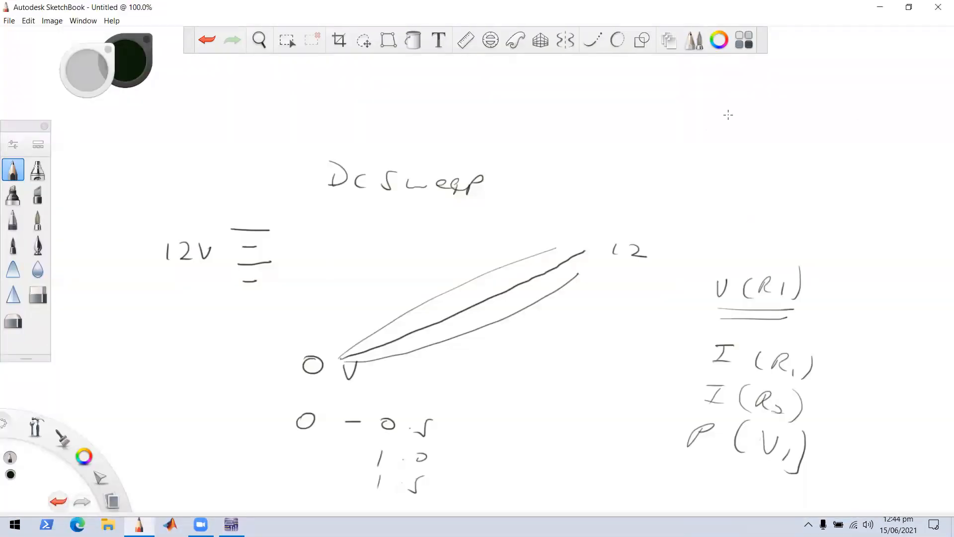
click(881, 7)
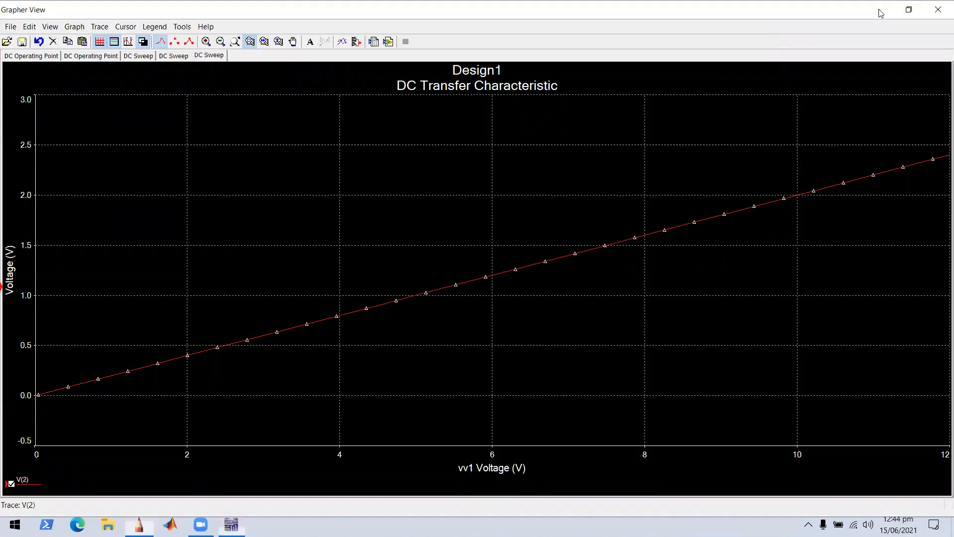
- Close the V(2) sweep plot and bring the resistor circuit back to the middle of the schematic view
click(936, 11)
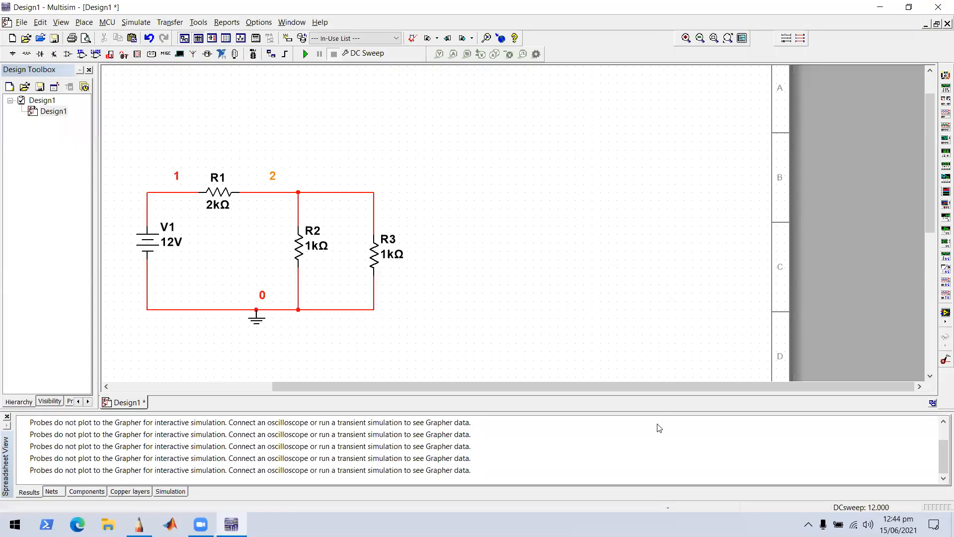
drag(650, 385, 509, 383)
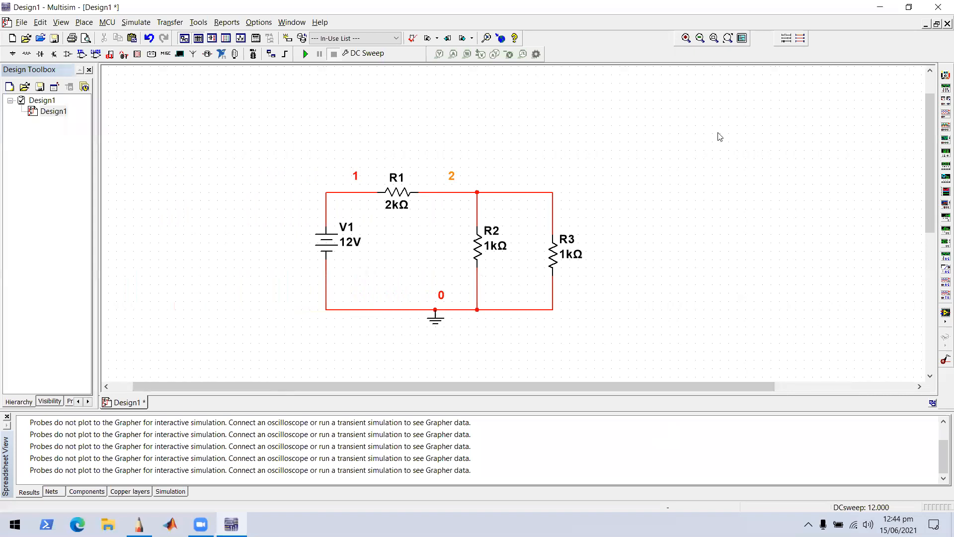
click(135, 22)
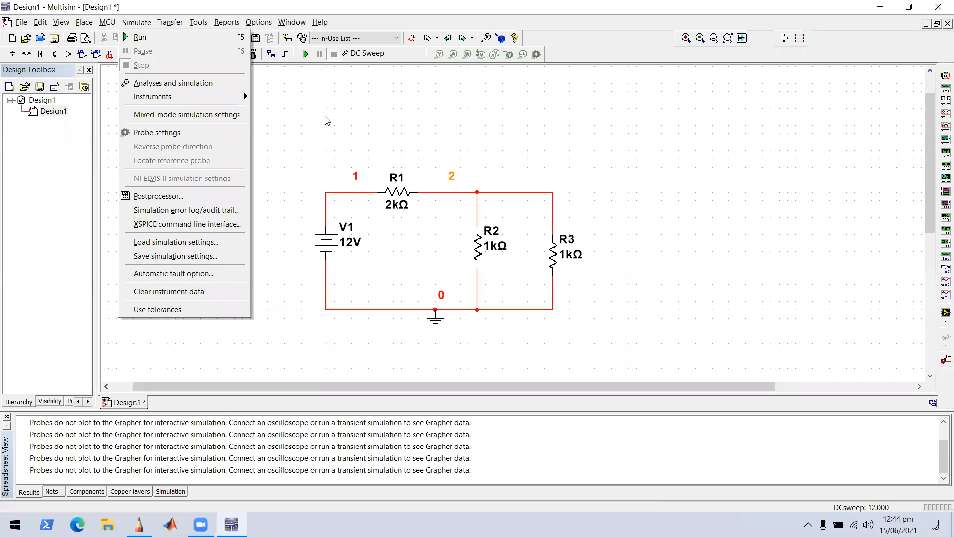
key(XF86AudioRaiseVolume)
click(327, 120)
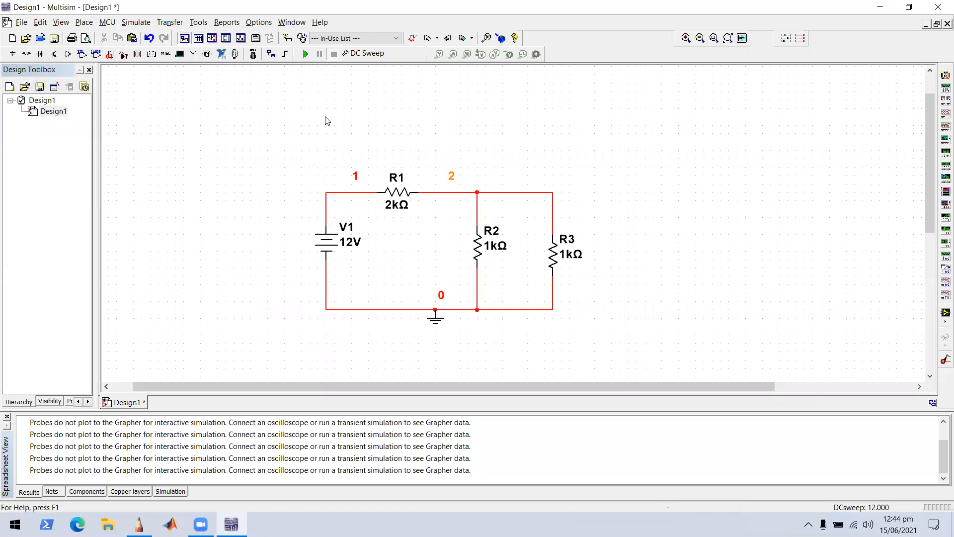
- Switch to File Explorer to look through the Downloads folder, and return to the schematic
click(108, 524)
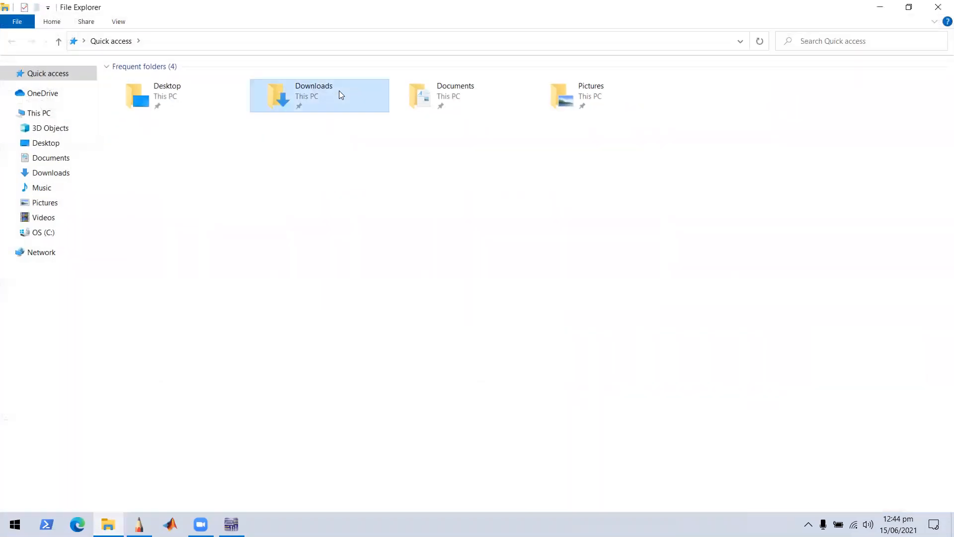
double_click(340, 90)
drag(941, 109, 908, 89)
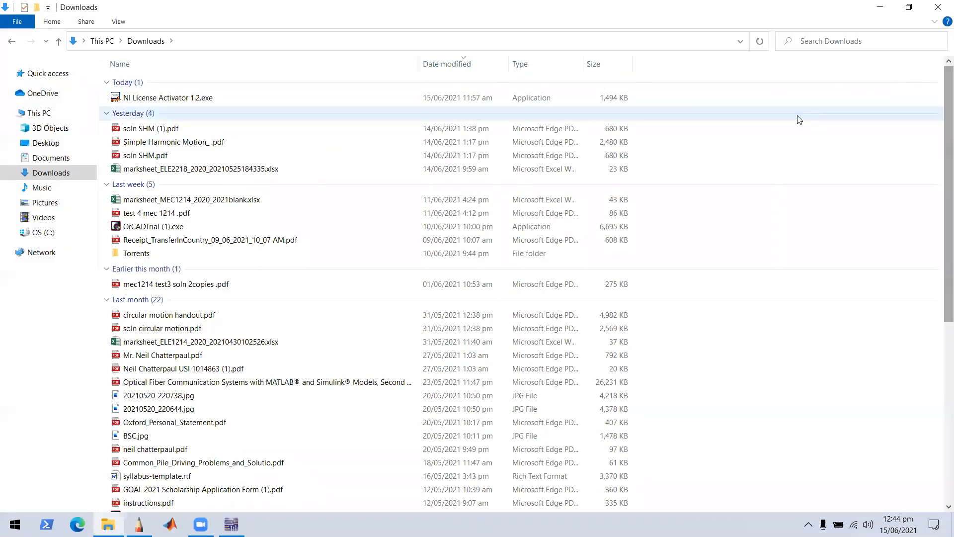
click(880, 7)
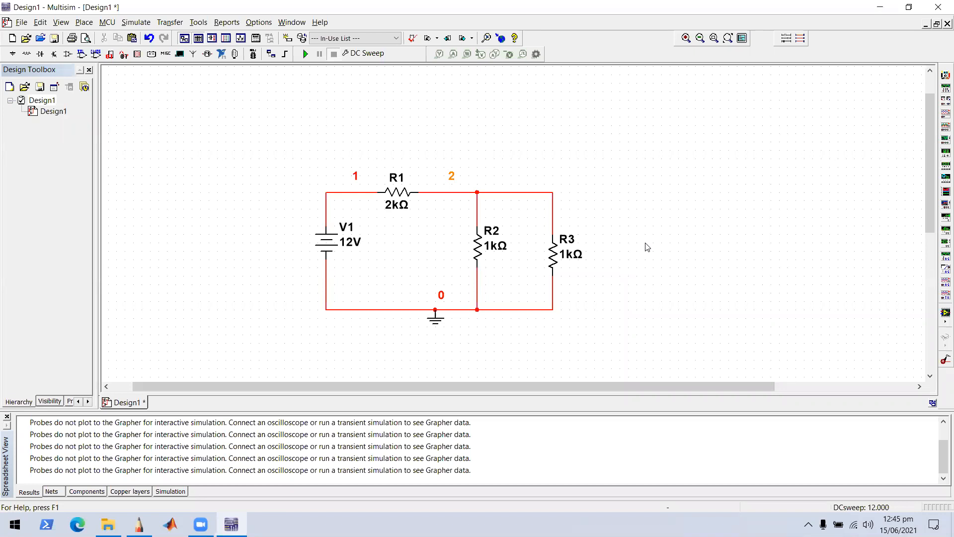
- Review the DC Operating Point, DC Sweep and Single Frequency AC entries in the analysis settings, and close them without running anything
click(136, 23)
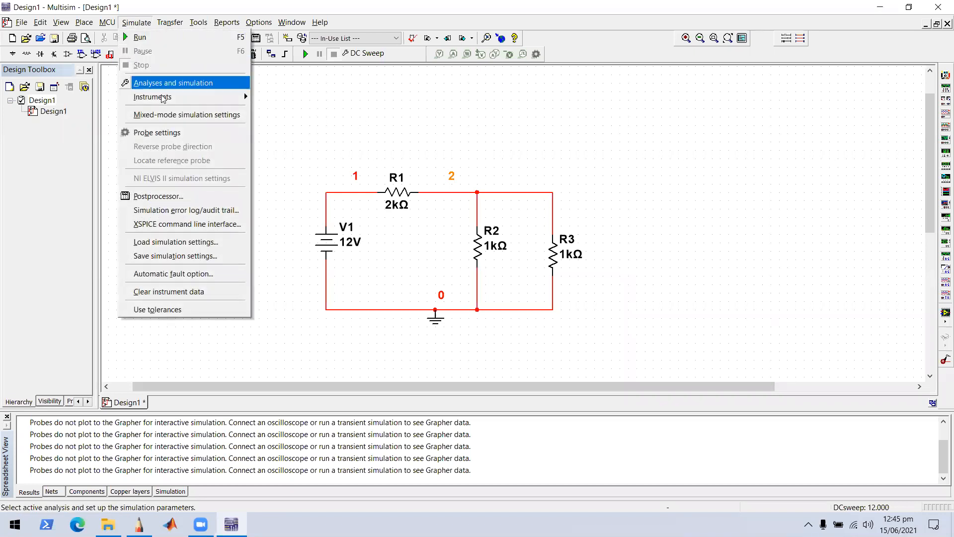
click(167, 84)
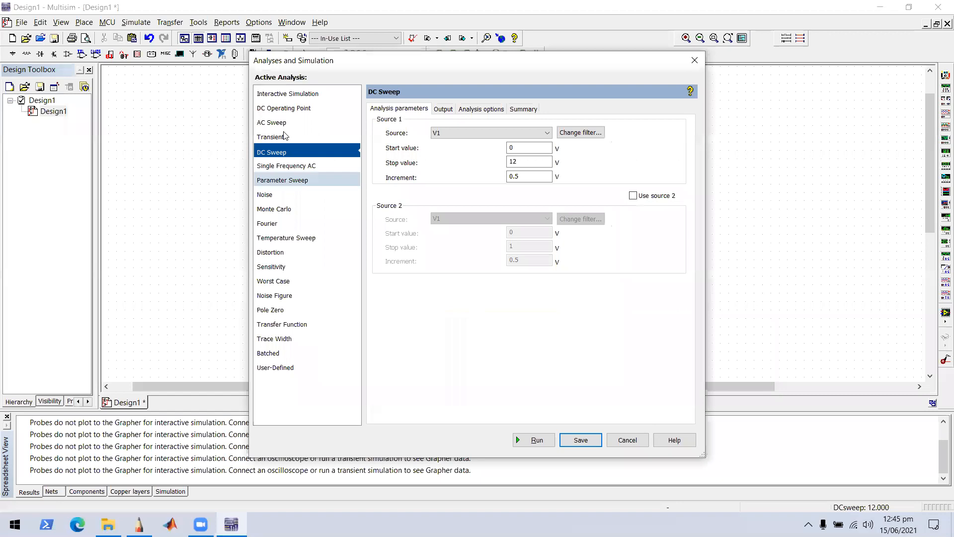
click(286, 108)
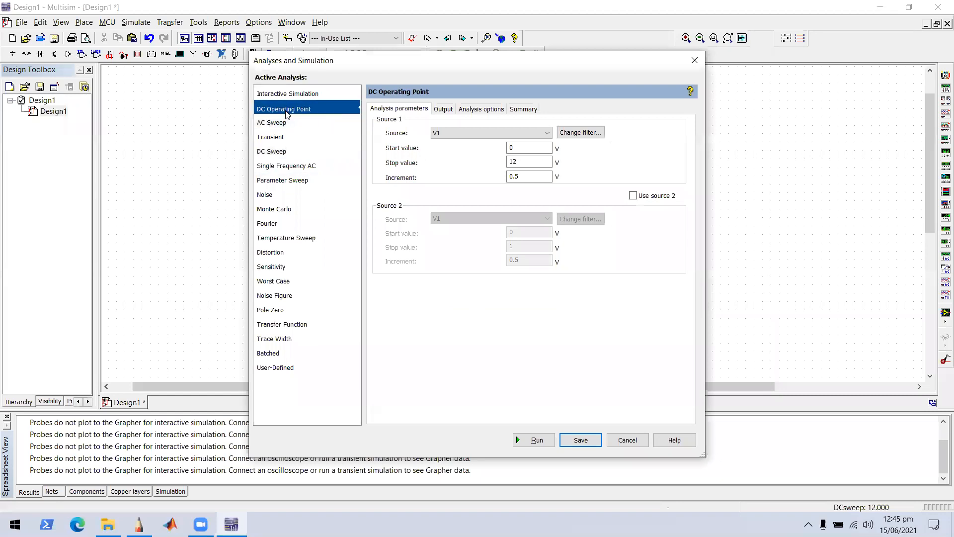
click(287, 151)
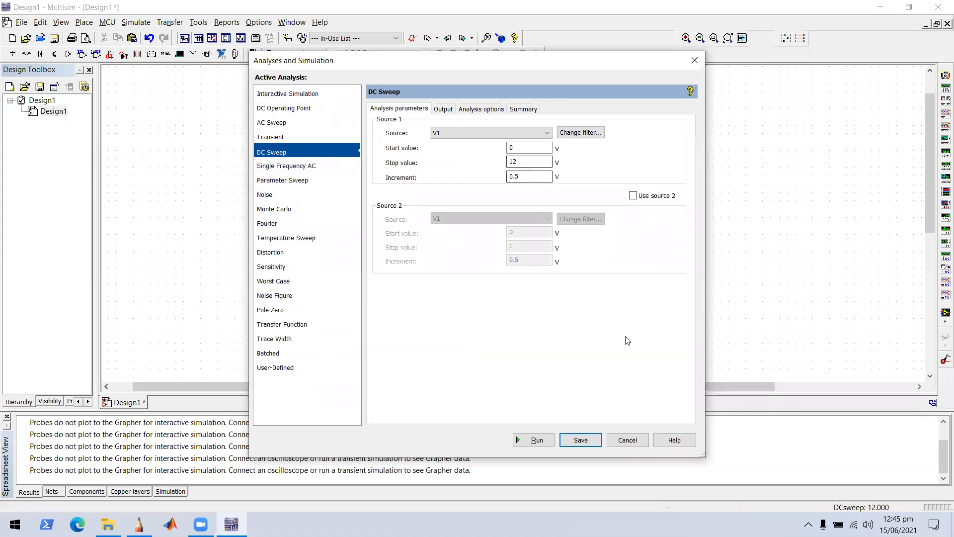
click(326, 165)
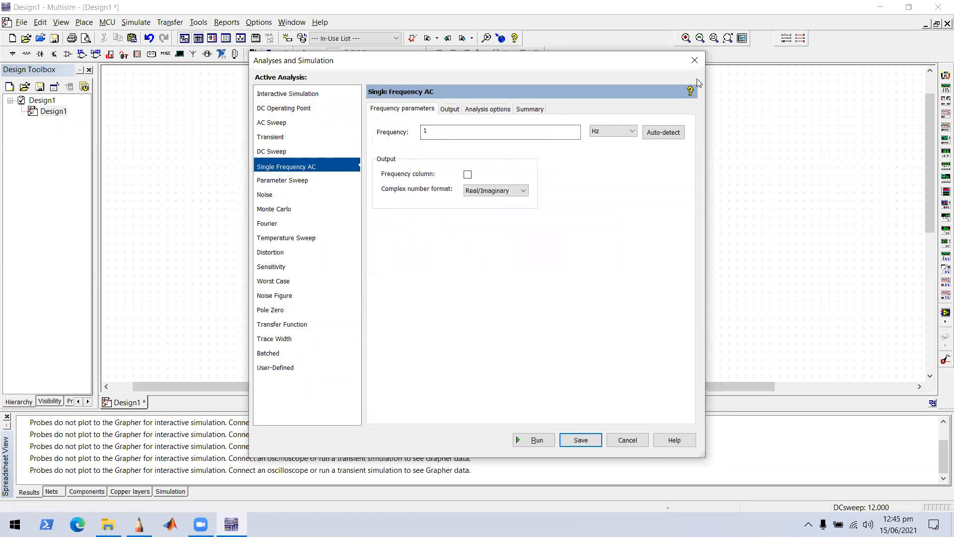
click(698, 63)
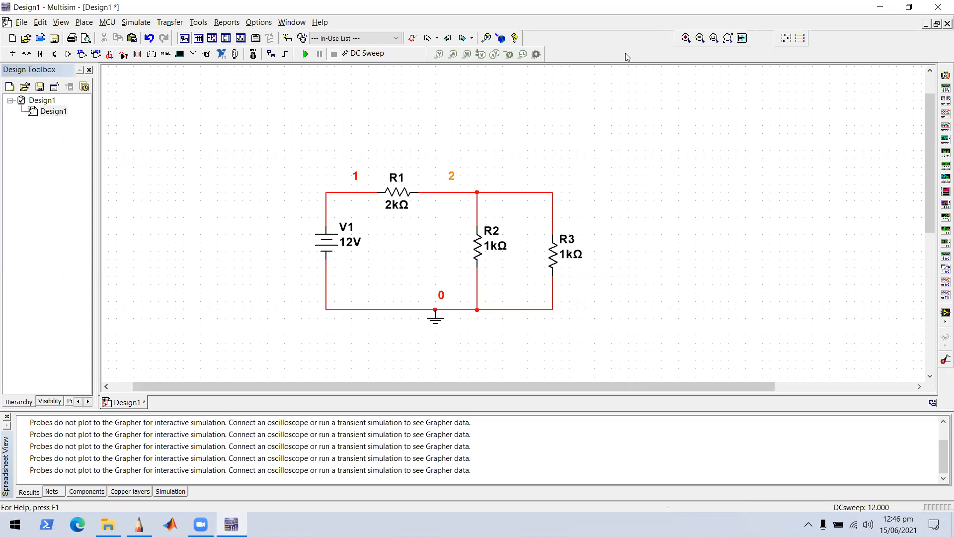
key(XF86AudioRaiseVolume)
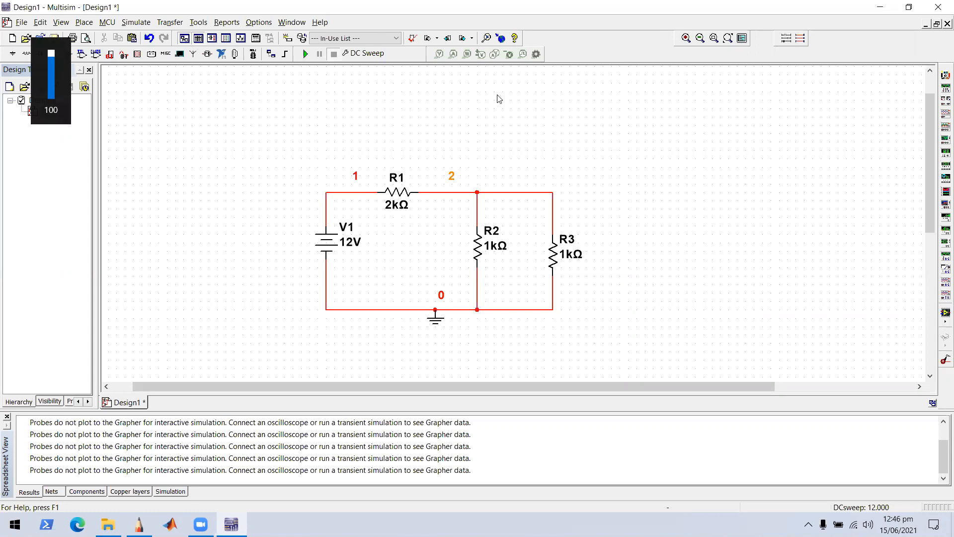